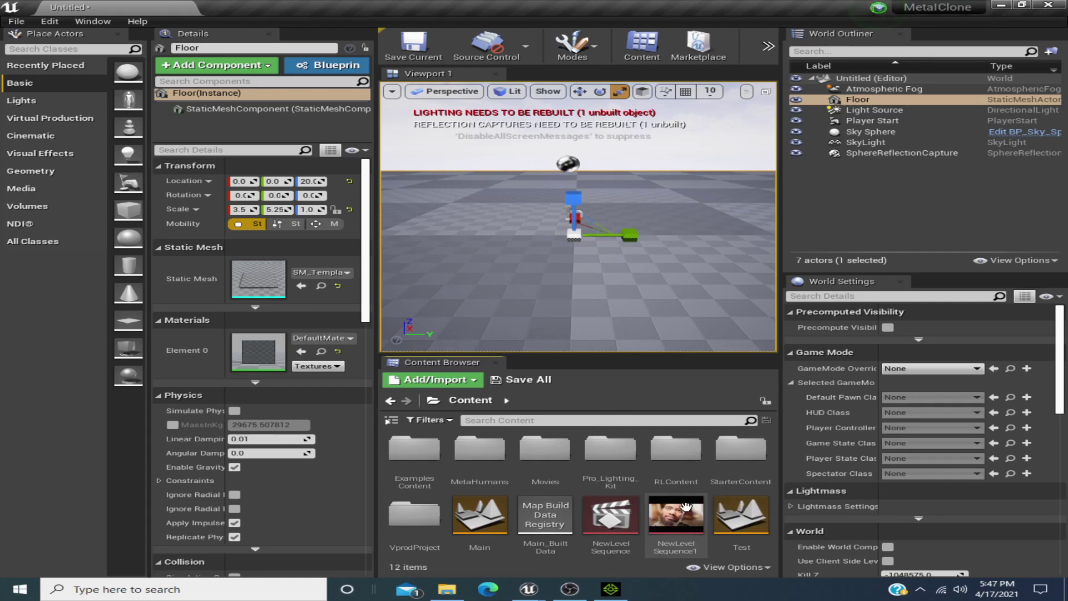
# Open the BP_Trey blueprint from the Trey character folder.
pyautogui.doubleClick(489, 457)
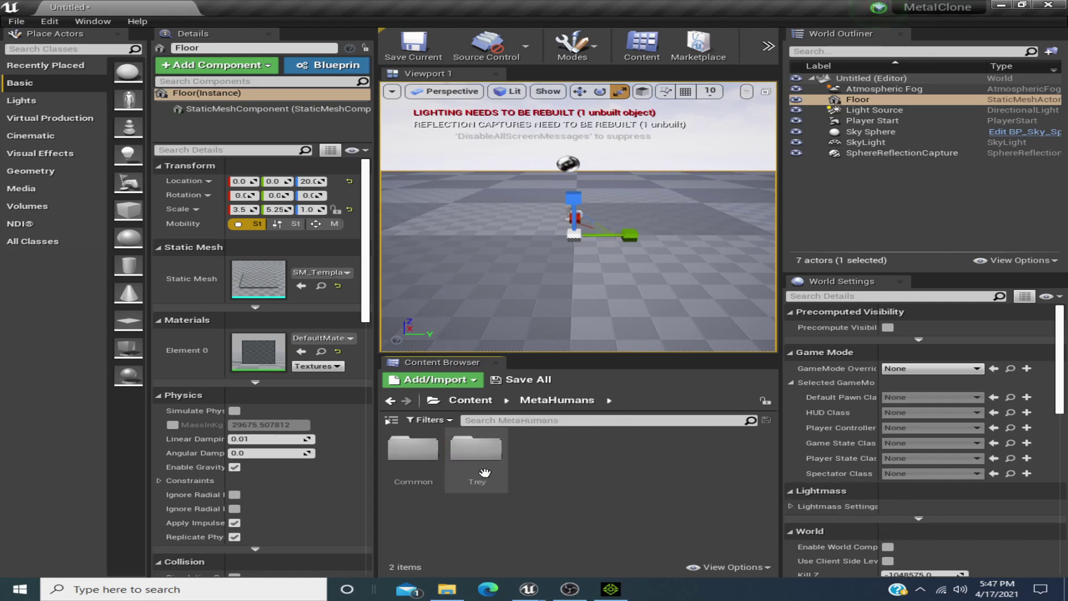
pyautogui.doubleClick(480, 459)
pyautogui.click(478, 513)
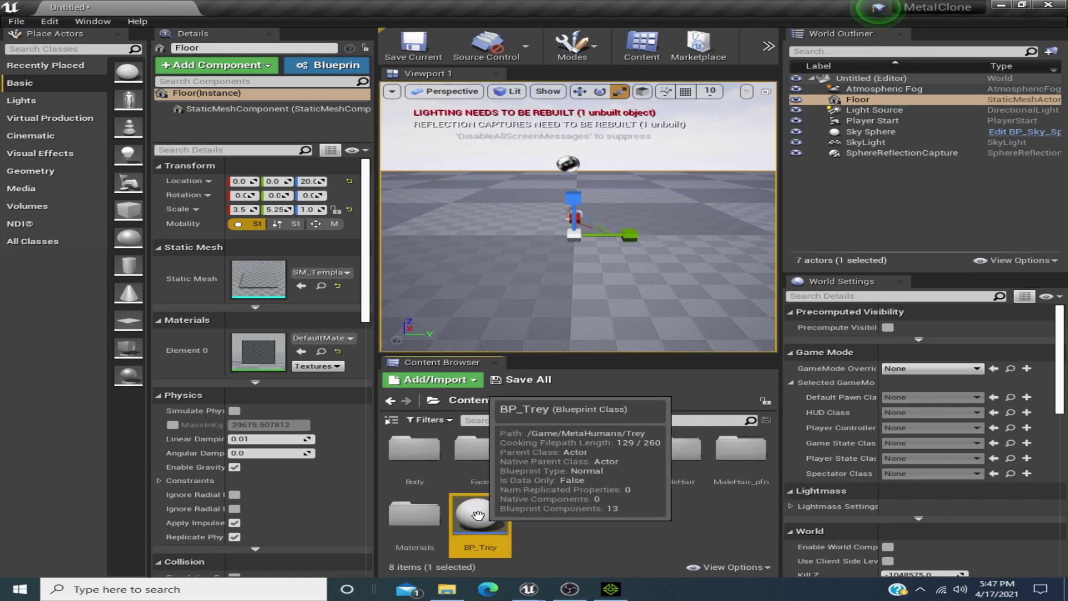
pyautogui.doubleClick(507, 501)
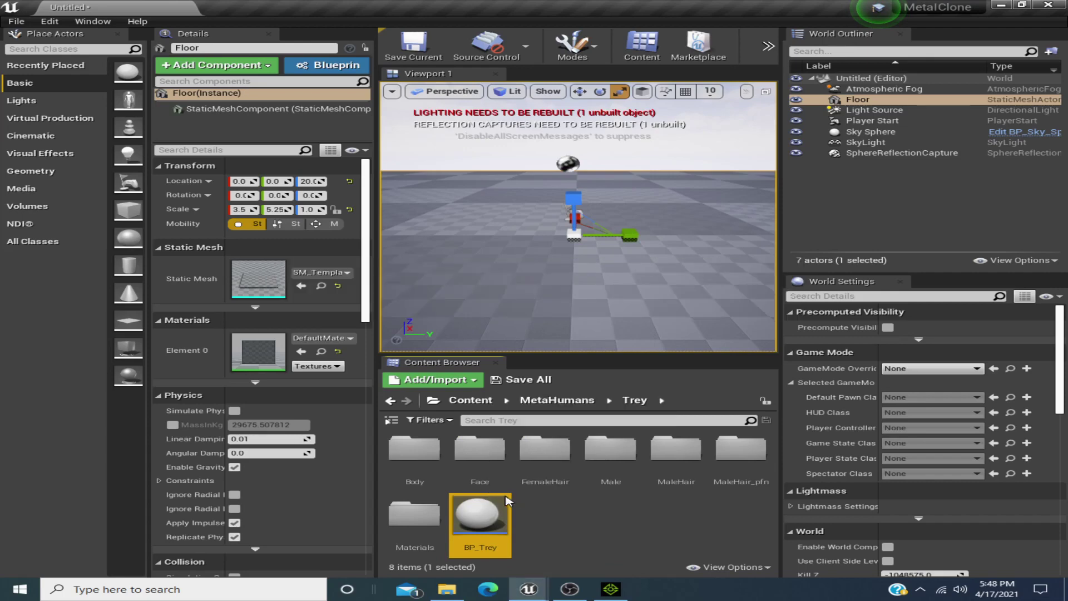
pyautogui.doubleClick(507, 500)
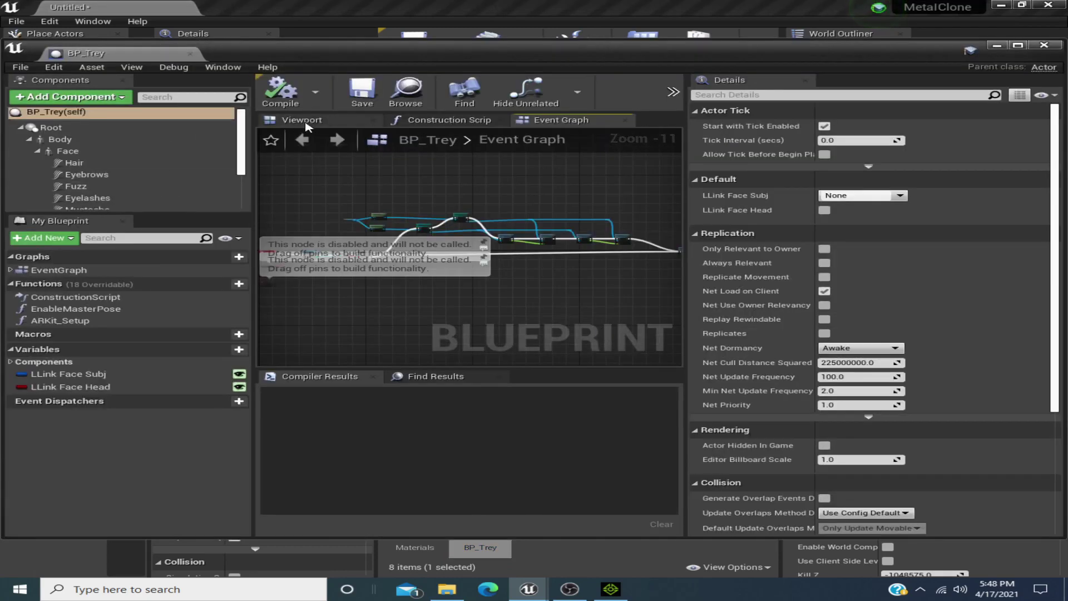
# Select the Body component and locate its m_tal_nrw_body skeletal mesh in the Content Browser.
pyautogui.click(305, 121)
pyautogui.click(78, 141)
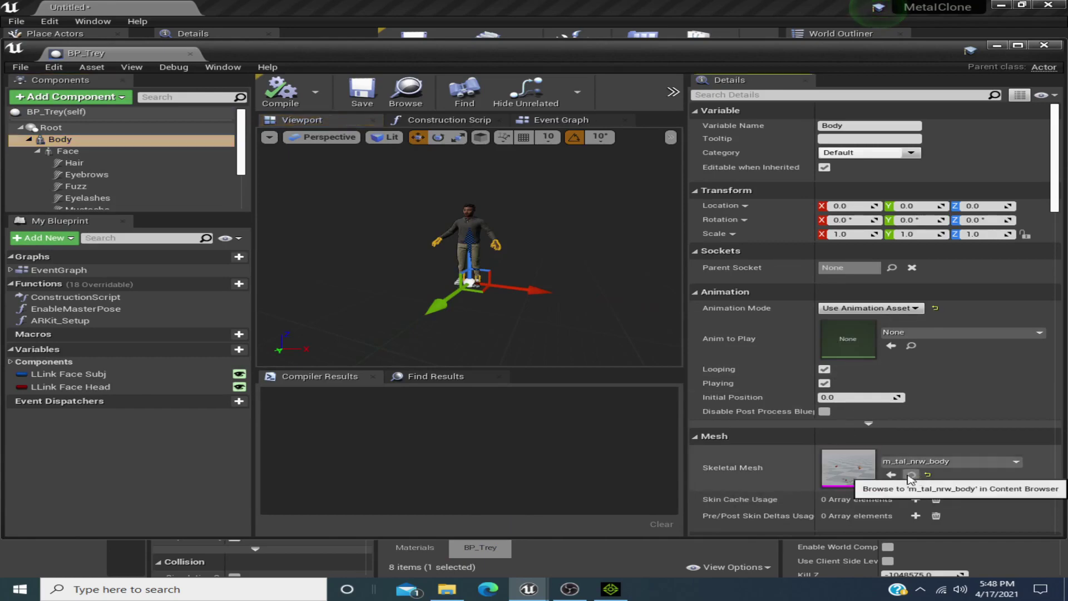
pyautogui.click(911, 475)
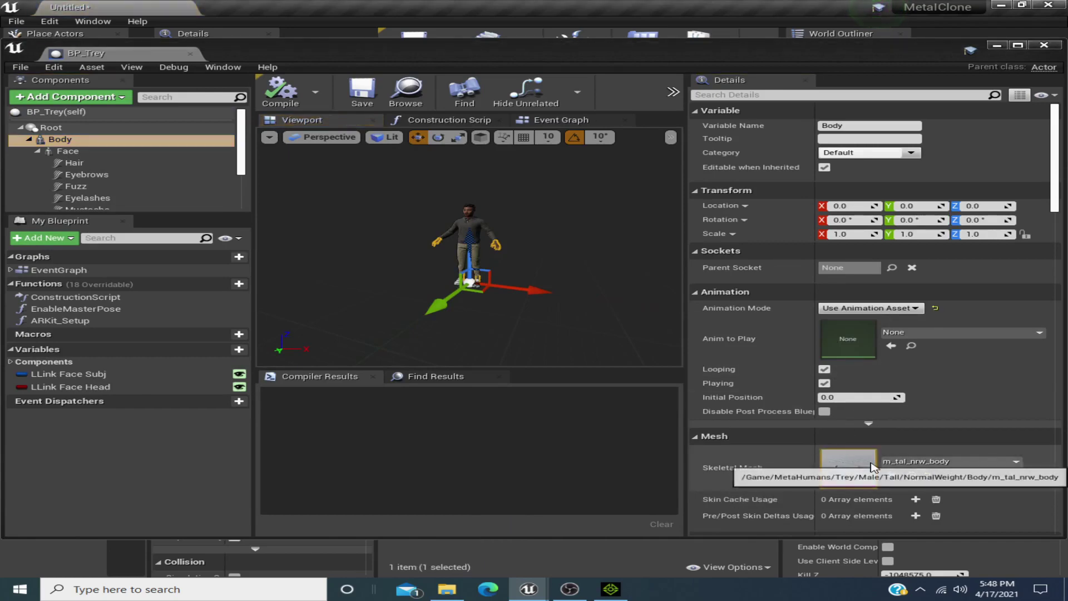
# Choose Asset Actions > Export for the m_tal_nrw_body mesh in the level editor.
pyautogui.click(997, 46)
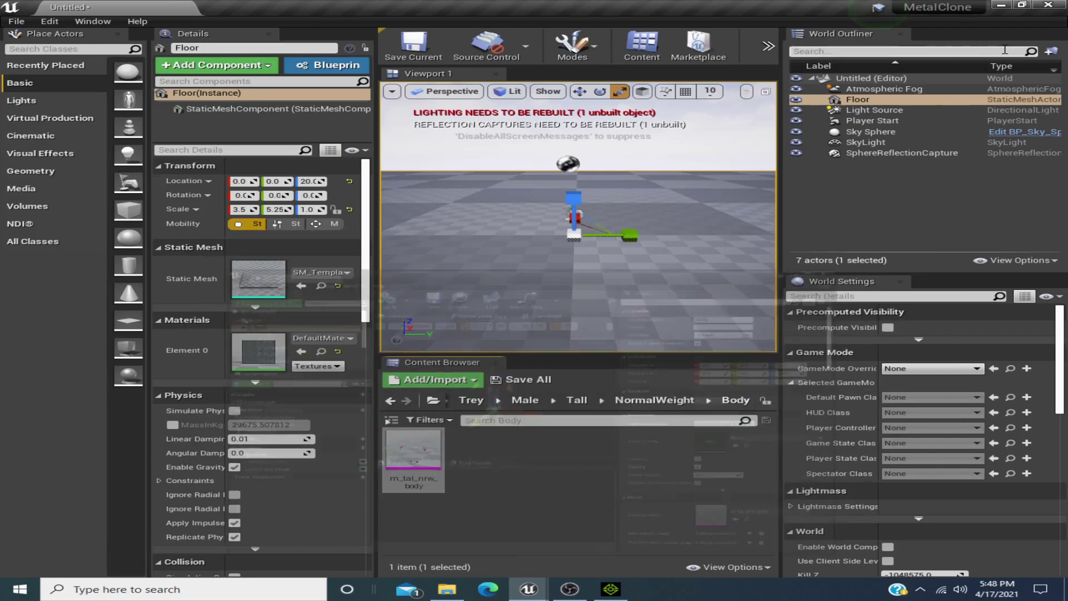
pyautogui.rightClick(404, 448)
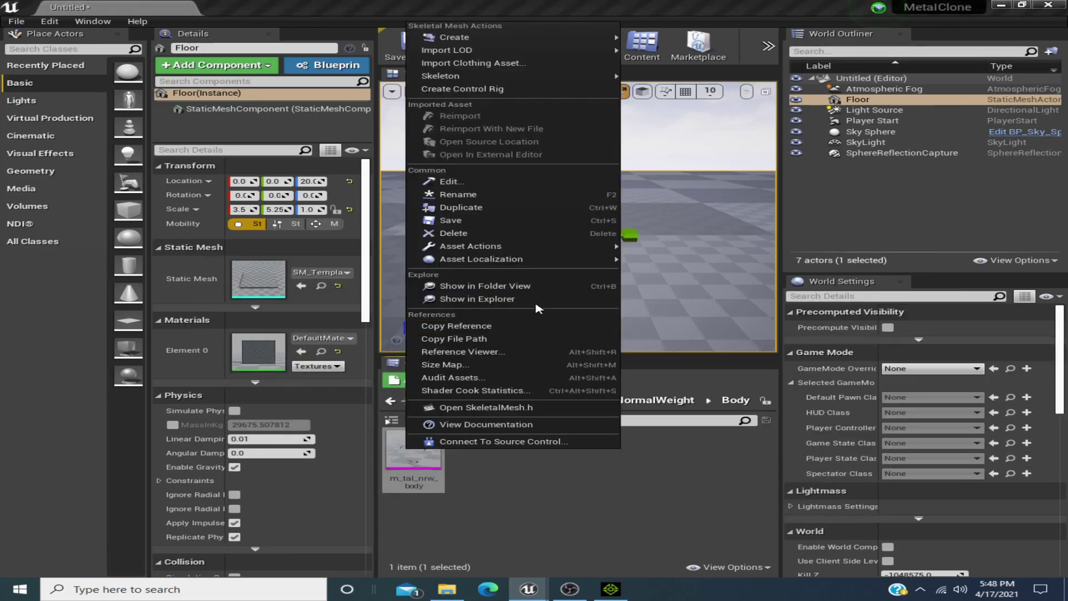
pyautogui.moveTo(563, 251)
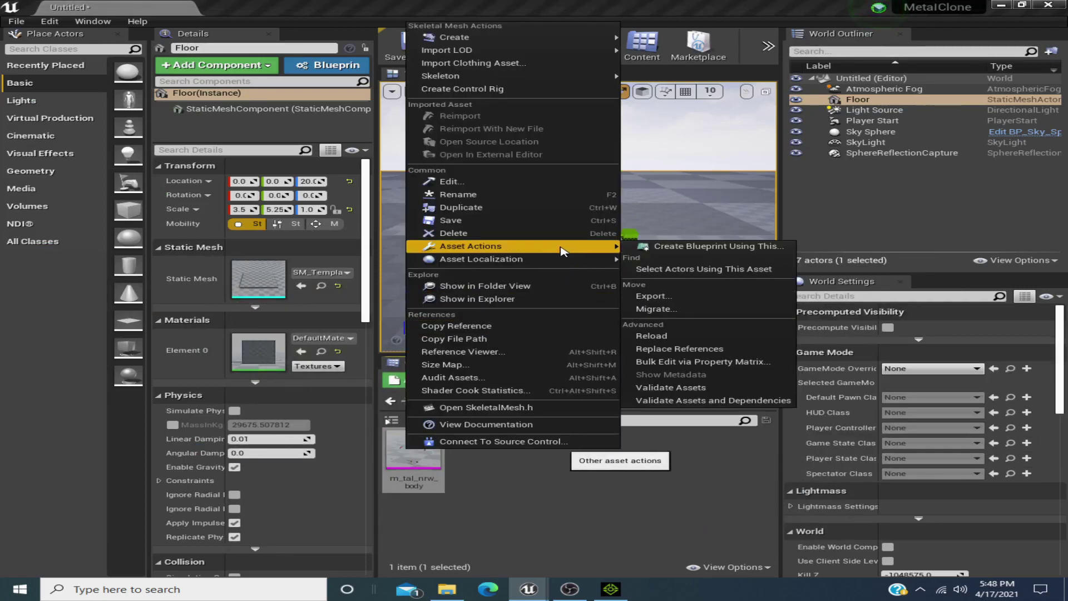
pyautogui.rightClick(425, 464)
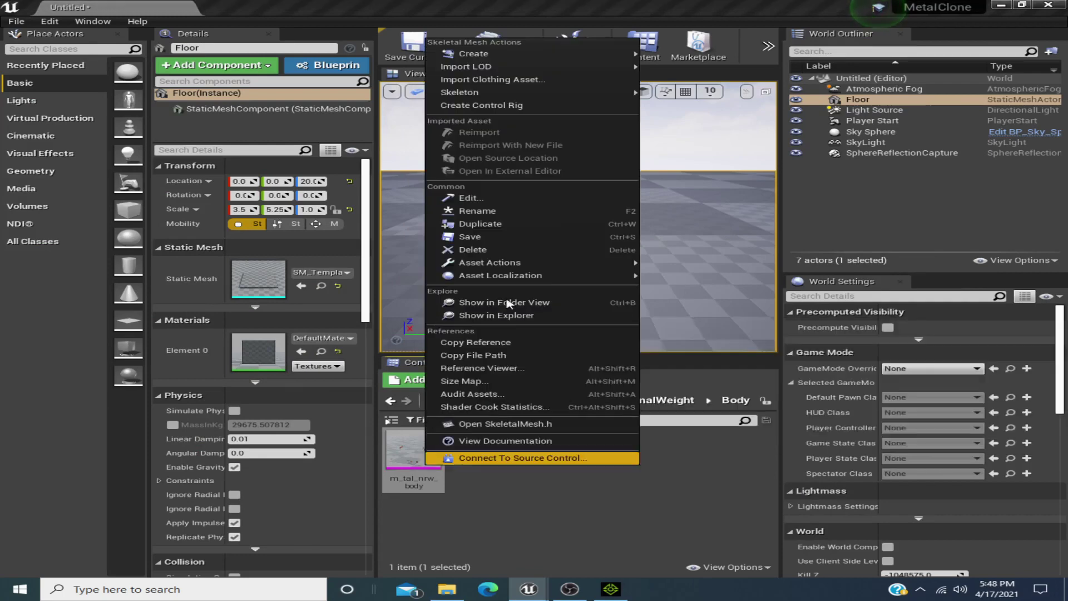
pyautogui.moveTo(537, 262)
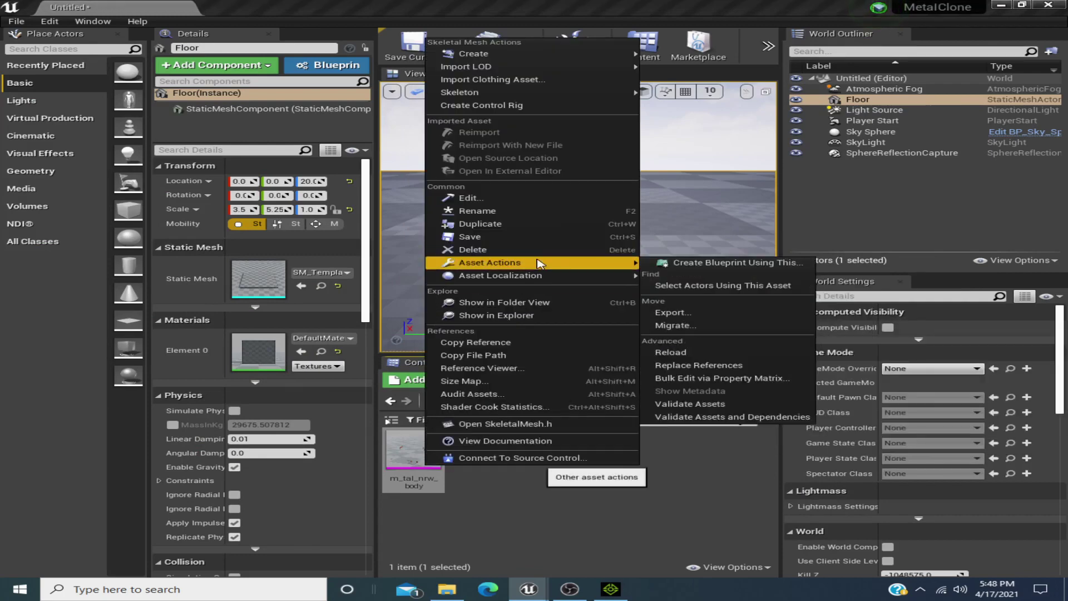
pyautogui.click(672, 312)
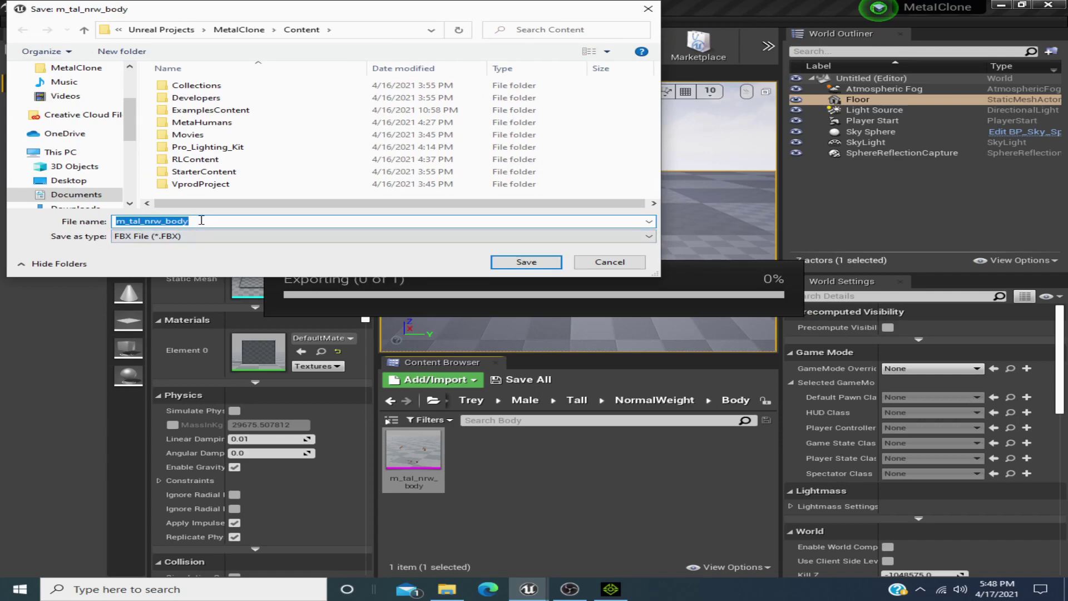
# Save the export on the Desktop under the name 'body'.
pyautogui.click(72, 181)
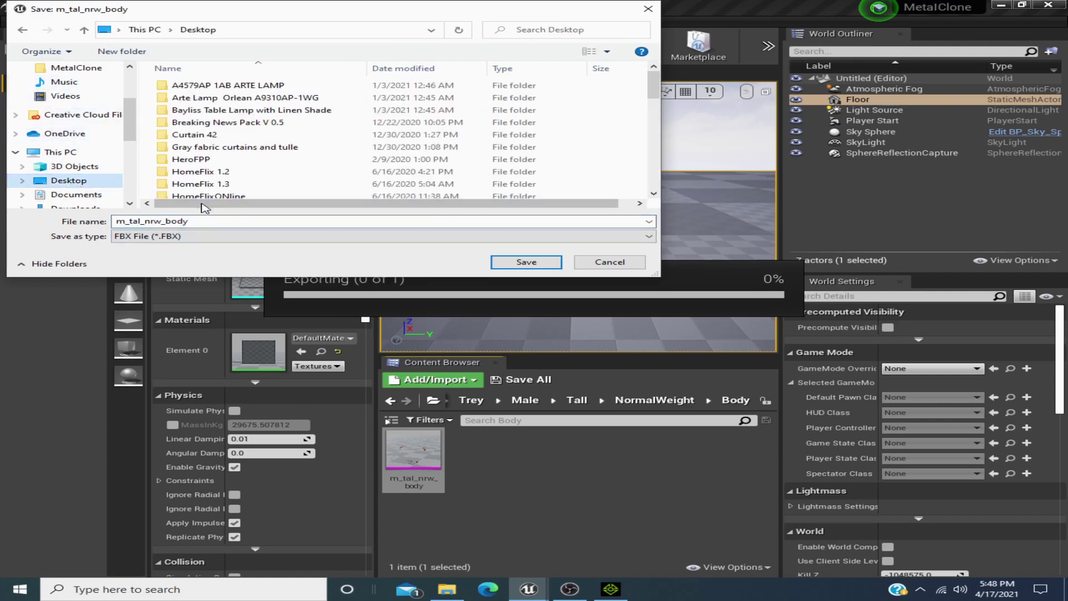
pyautogui.doubleClick(166, 222)
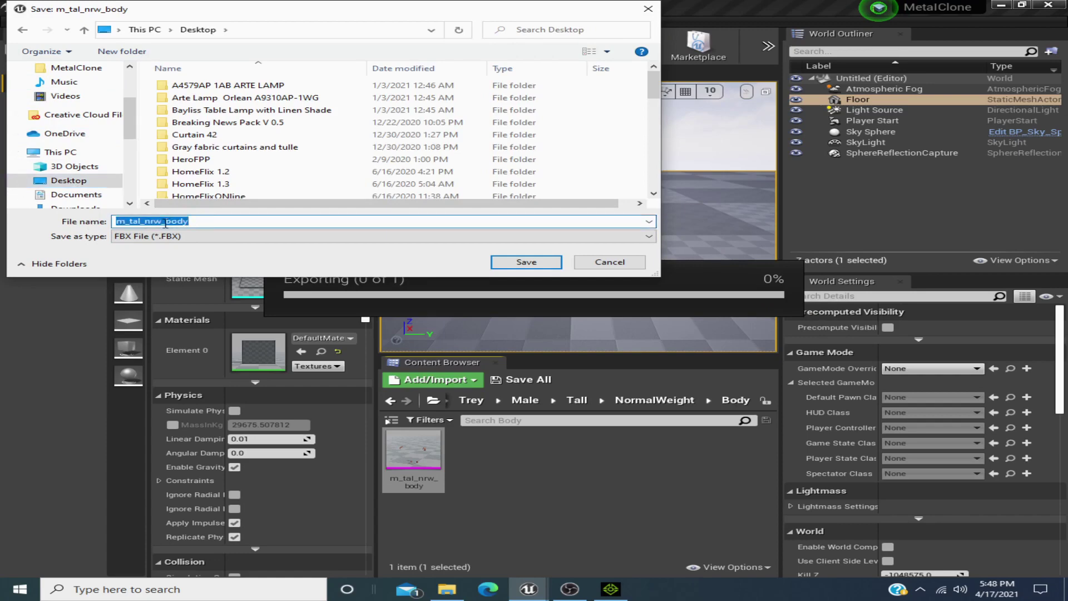
pyautogui.click(166, 223)
pyautogui.moveTo(167, 223); pyautogui.dragTo(89, 223)
pyautogui.press('BackSpace')
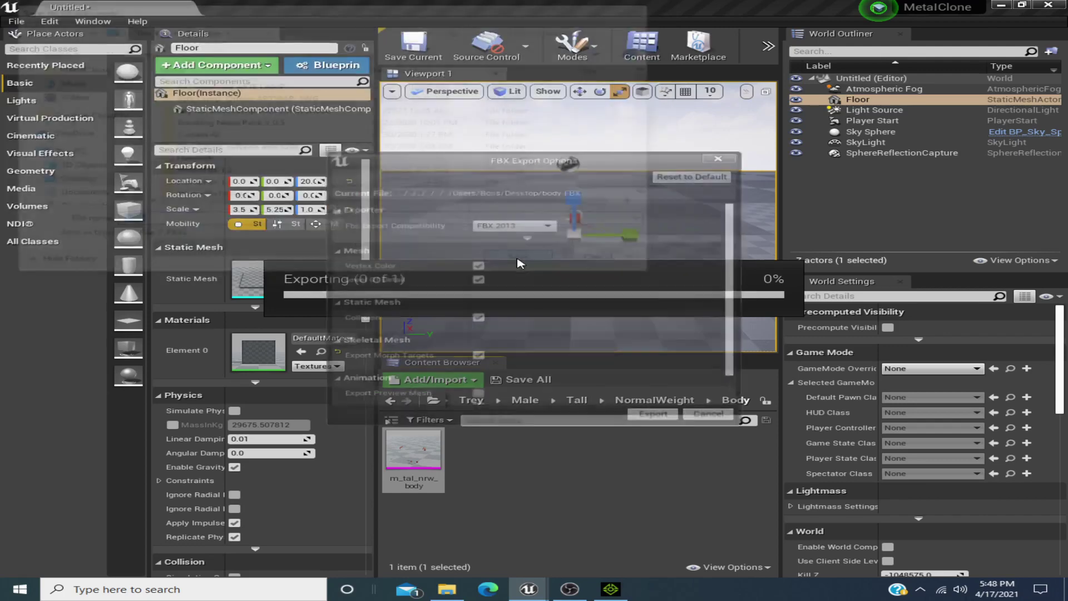
pyautogui.click(523, 262)
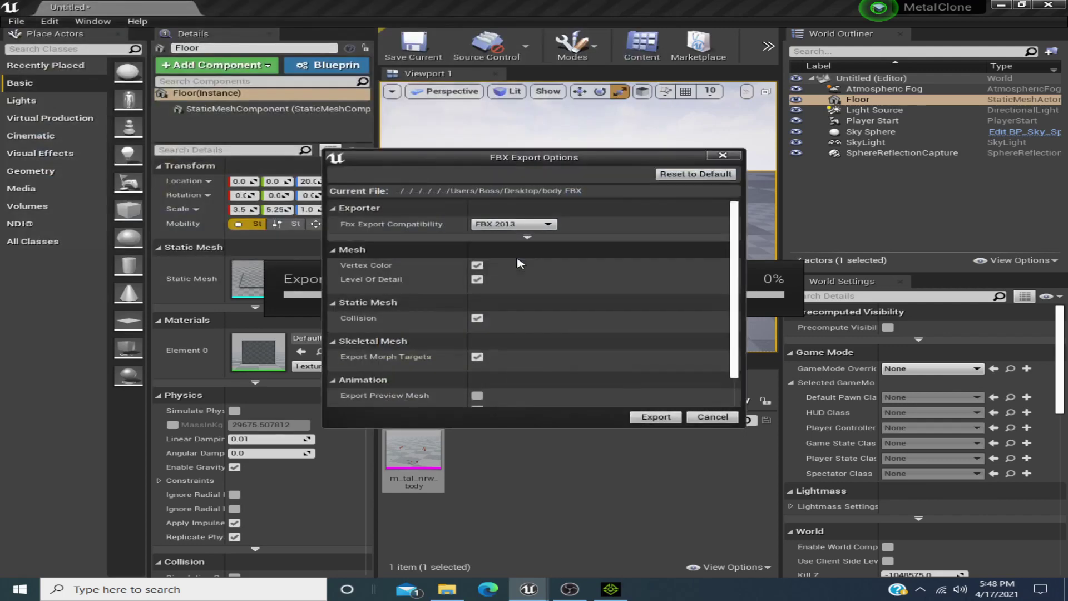
# Set Fbx Export Compatibility to FBX 2020 and run the export.
pyautogui.click(518, 224)
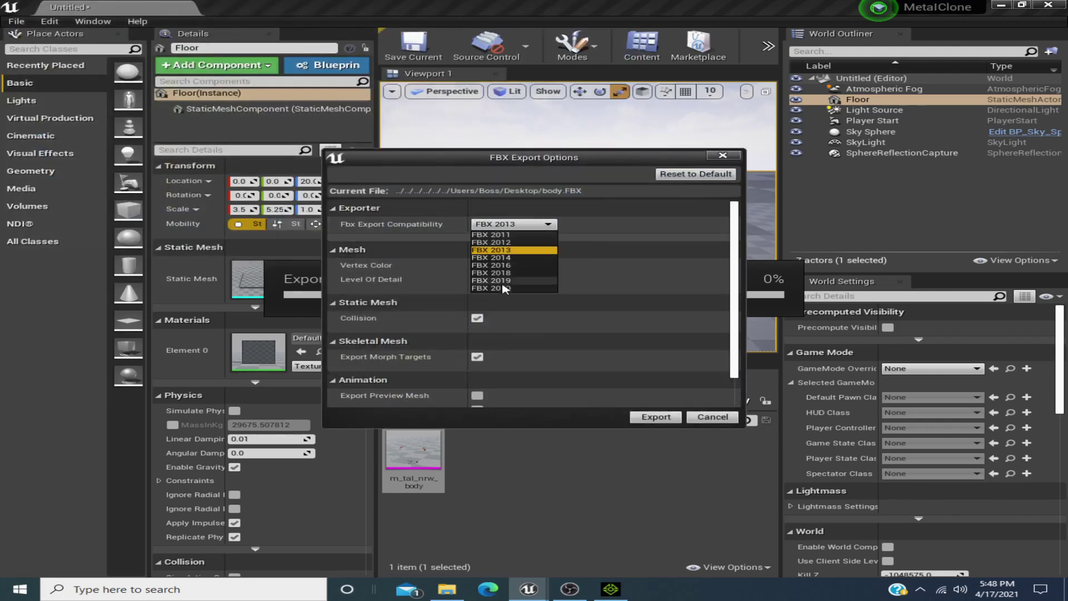
pyautogui.click(504, 287)
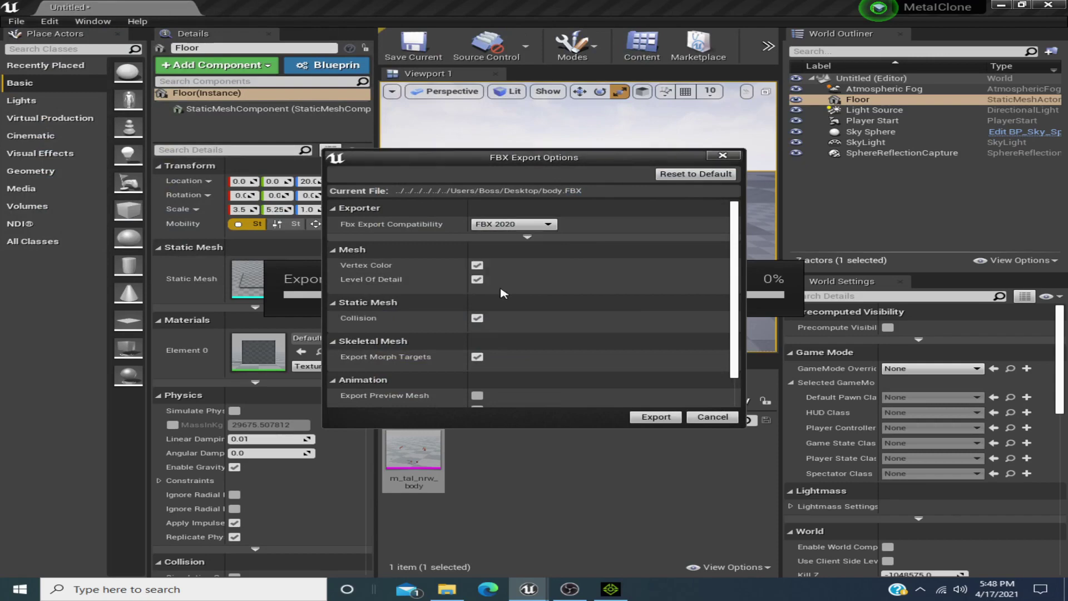
pyautogui.click(647, 420)
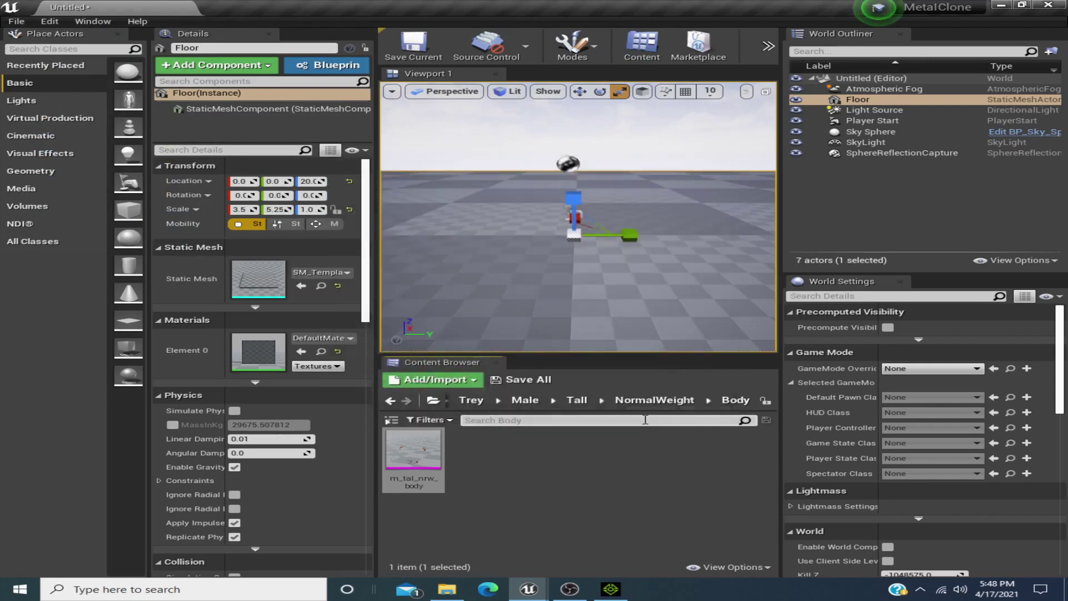
# Minimize Unreal, OBS and iClone, dismissing the iClone trial splash.
pyautogui.click(1001, 6)
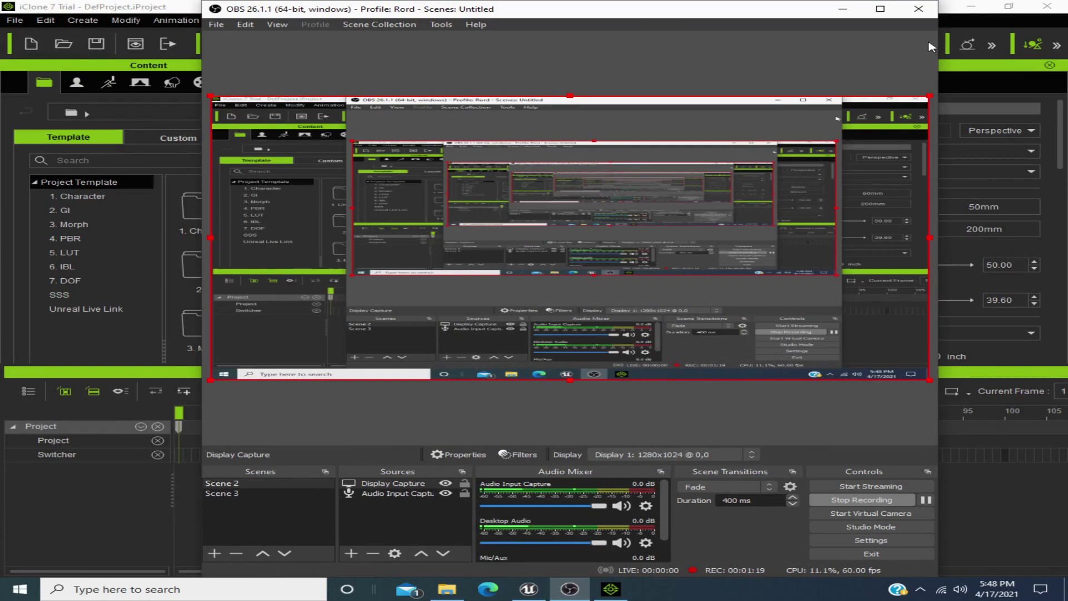
pyautogui.click(843, 9)
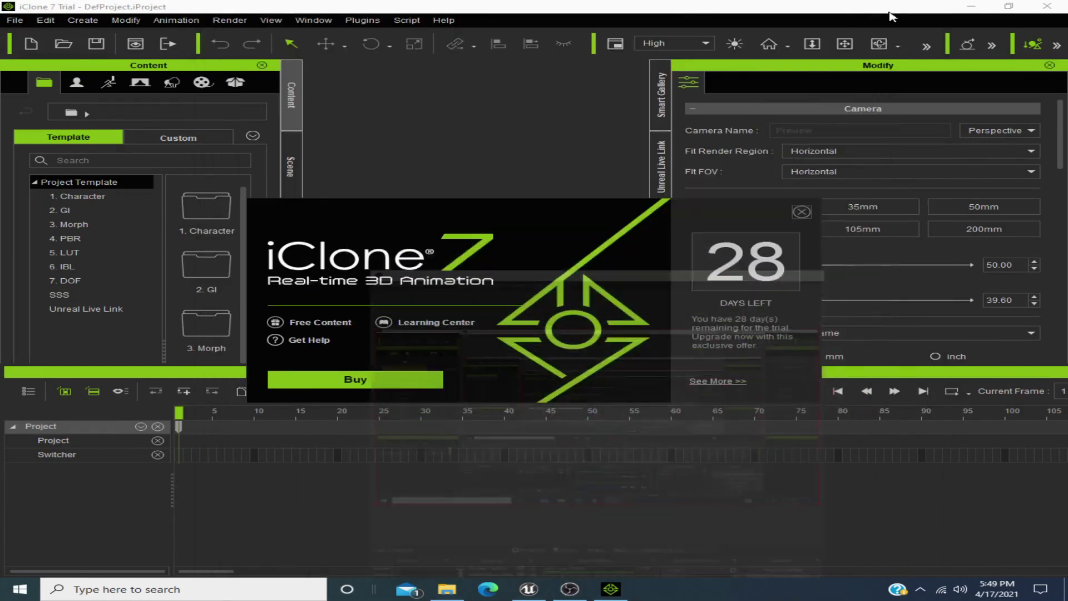
pyautogui.click(802, 211)
pyautogui.click(973, 6)
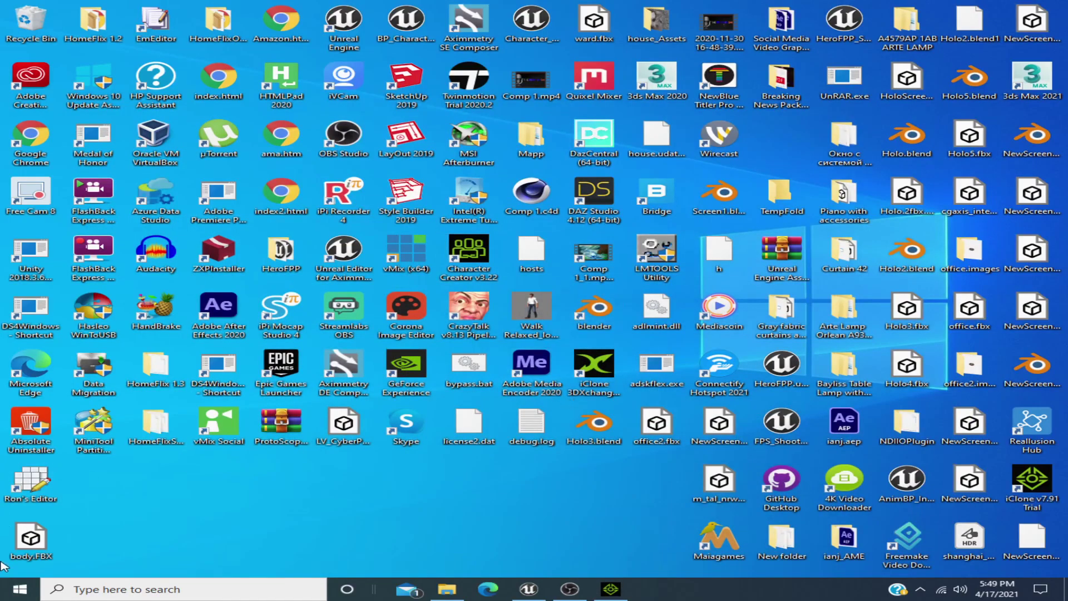
# Search '3dx' in the taskbar search and launch iClone 3DXchange v7.8 Pipeline Trial.
pyautogui.click(20, 589)
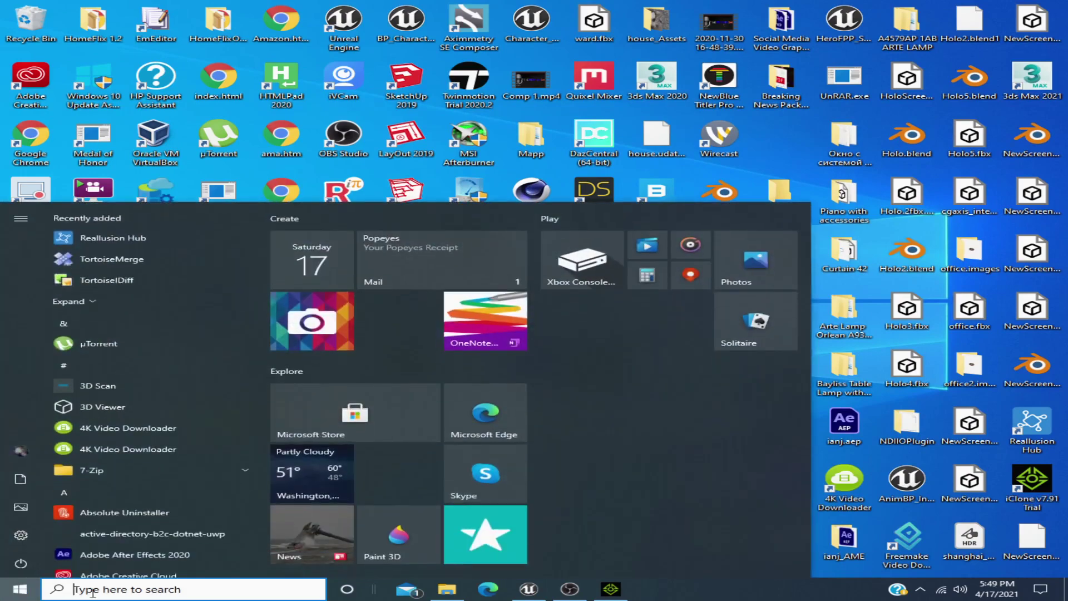
pyautogui.click(92, 589)
pyautogui.write('3d')
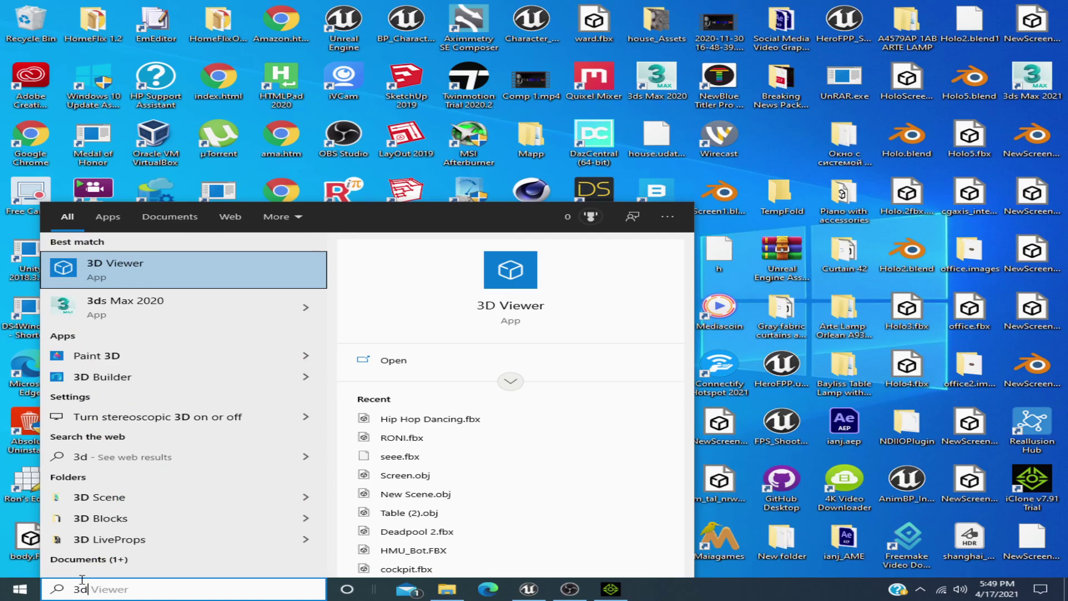
pyautogui.press('BackSpace')
pyautogui.press('BackSpace')
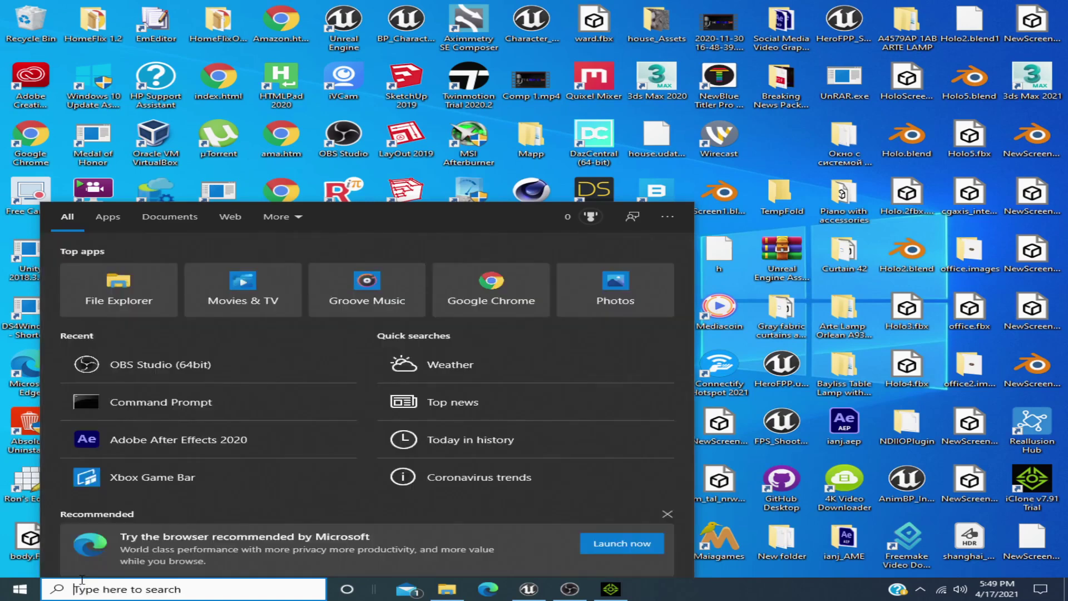
pyautogui.write('3dx')
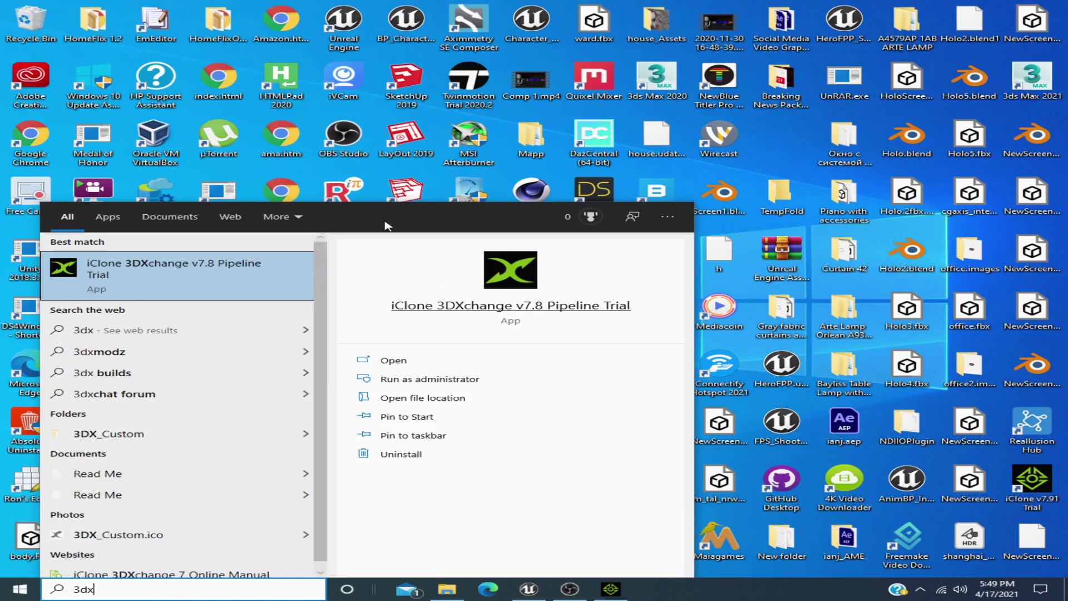
pyautogui.click(187, 272)
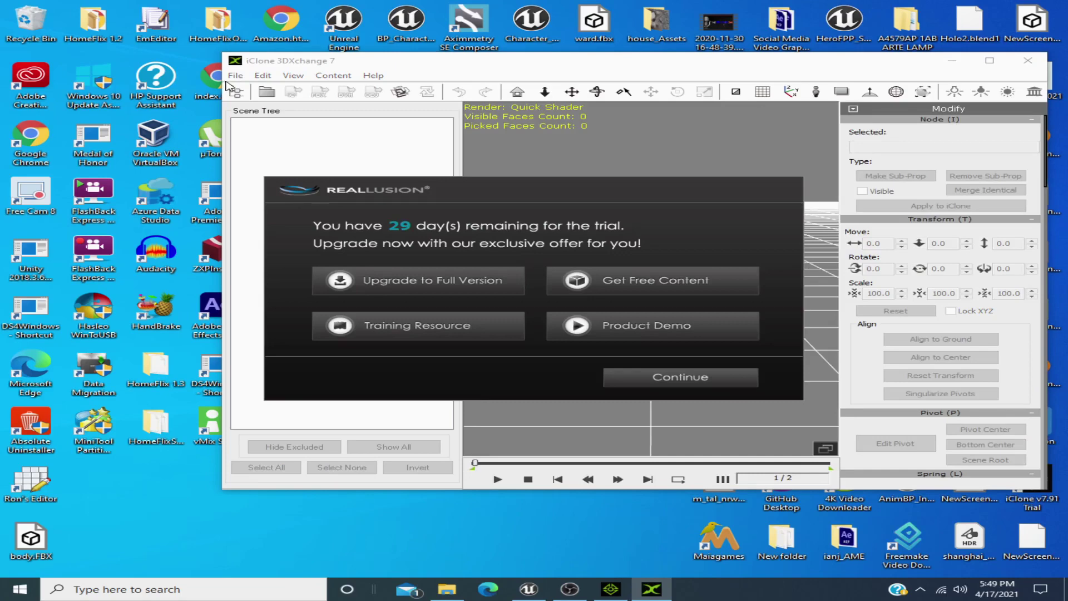
# Import body.FBX into 3DXchange, convert it to a character, and apply it to iClone.
pyautogui.click(675, 377)
pyautogui.moveTo(42, 539); pyautogui.dragTo(638, 290)
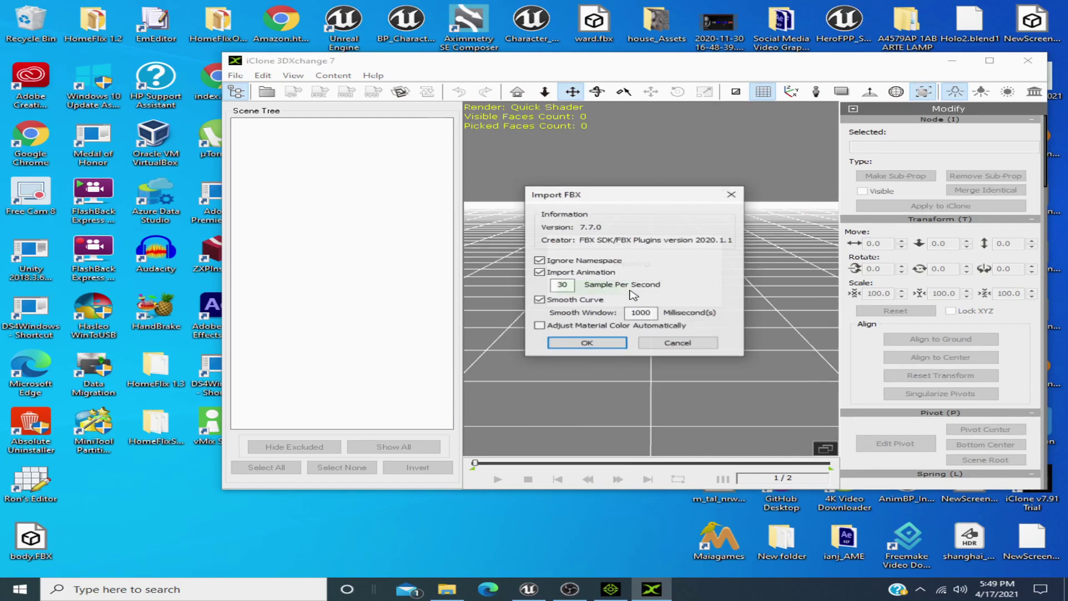
pyautogui.click(583, 344)
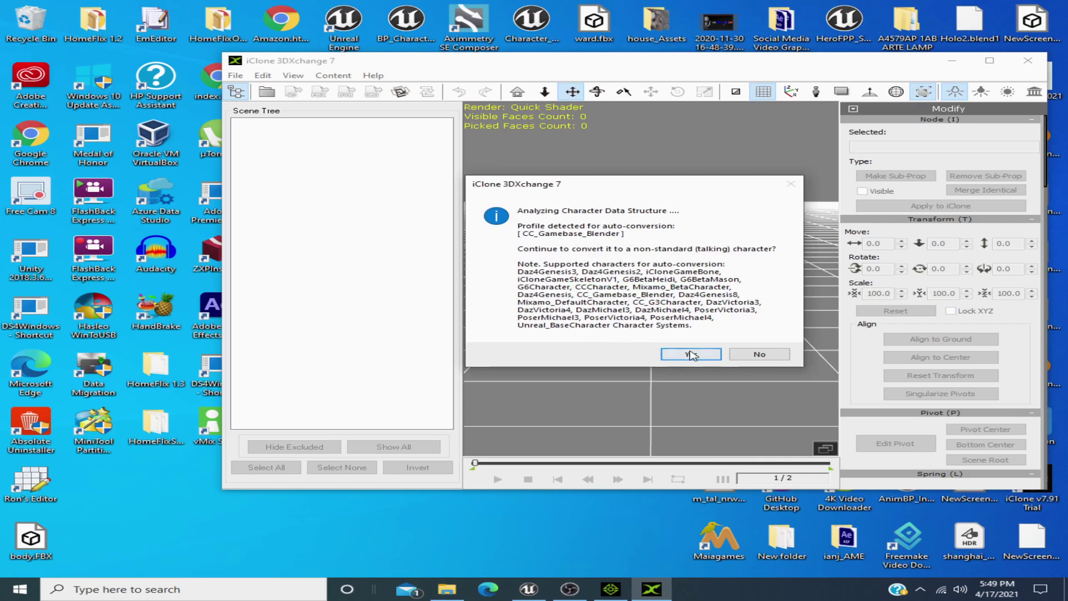
pyautogui.click(690, 354)
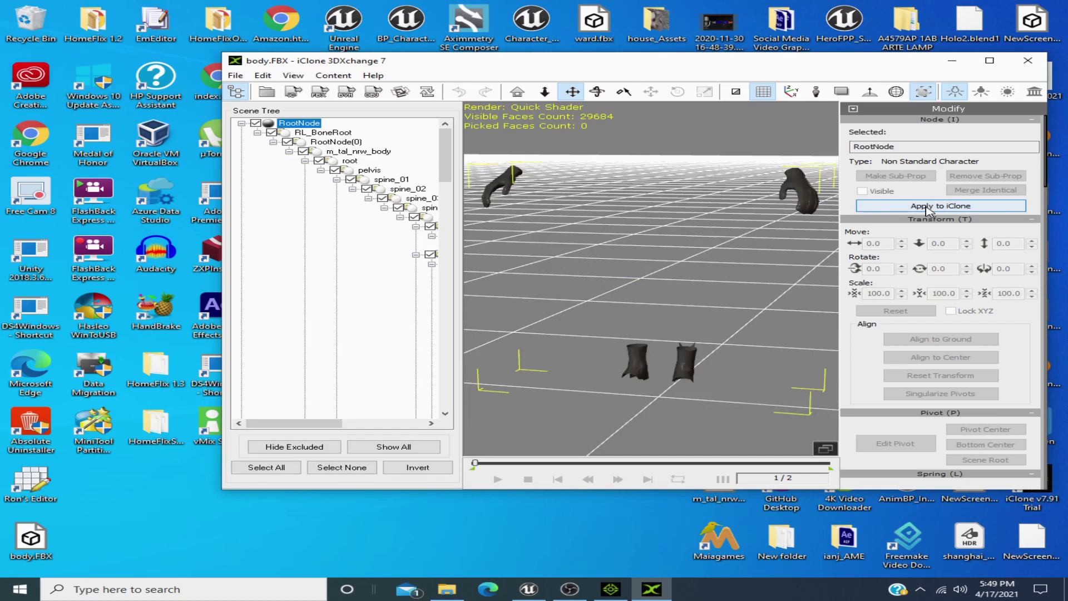
pyautogui.click(925, 207)
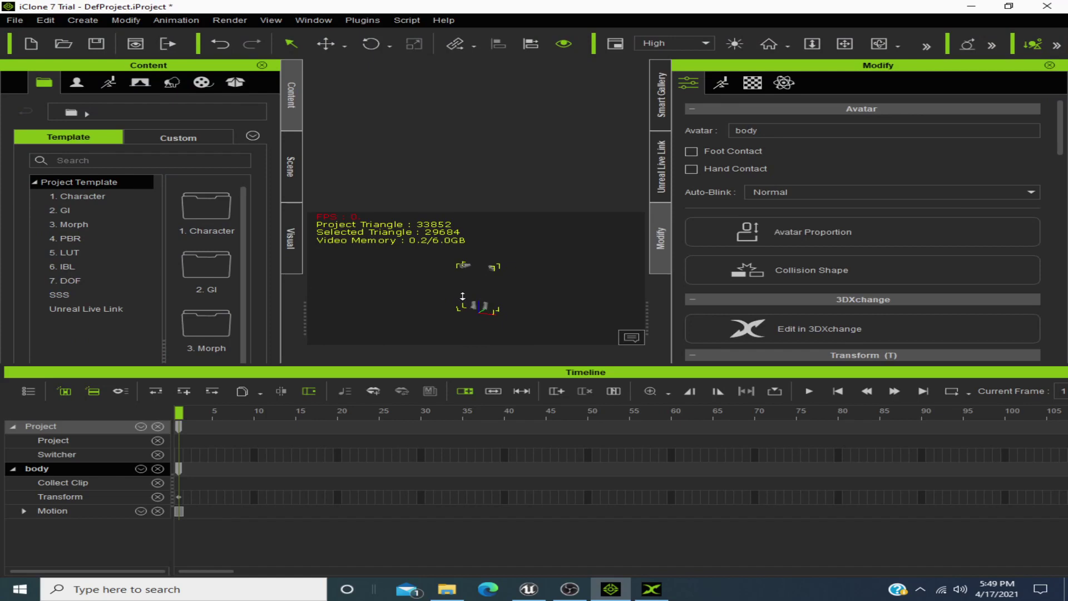
# In Unreal Live Link, uncheck the camera and lights and confirm body is checked under Character.
pyautogui.scroll(5, 469, 281)
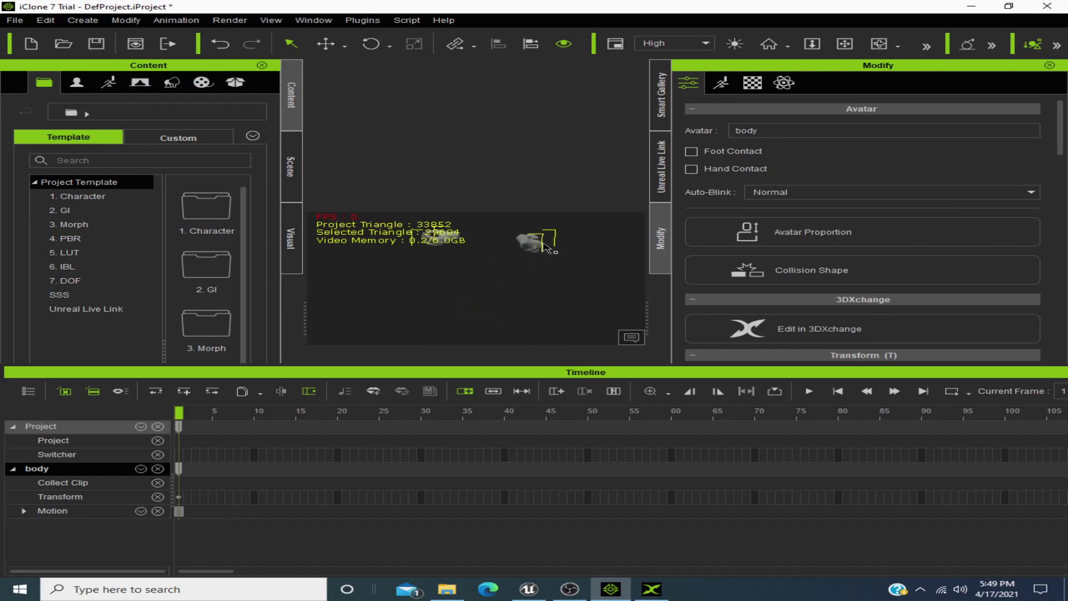
pyautogui.scroll(4, 536, 245)
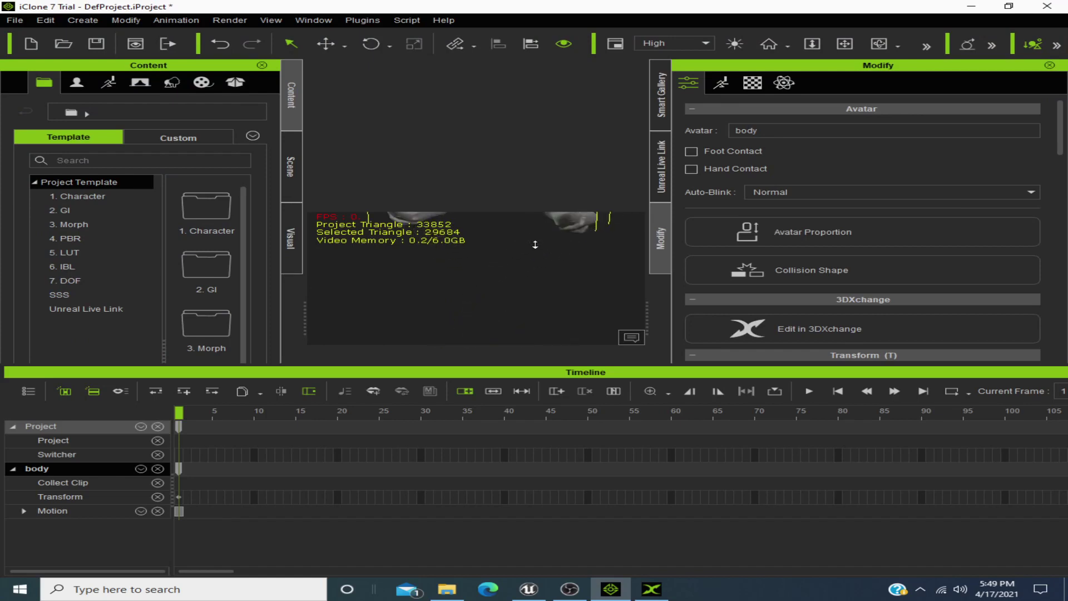
pyautogui.scroll(-5, 536, 245)
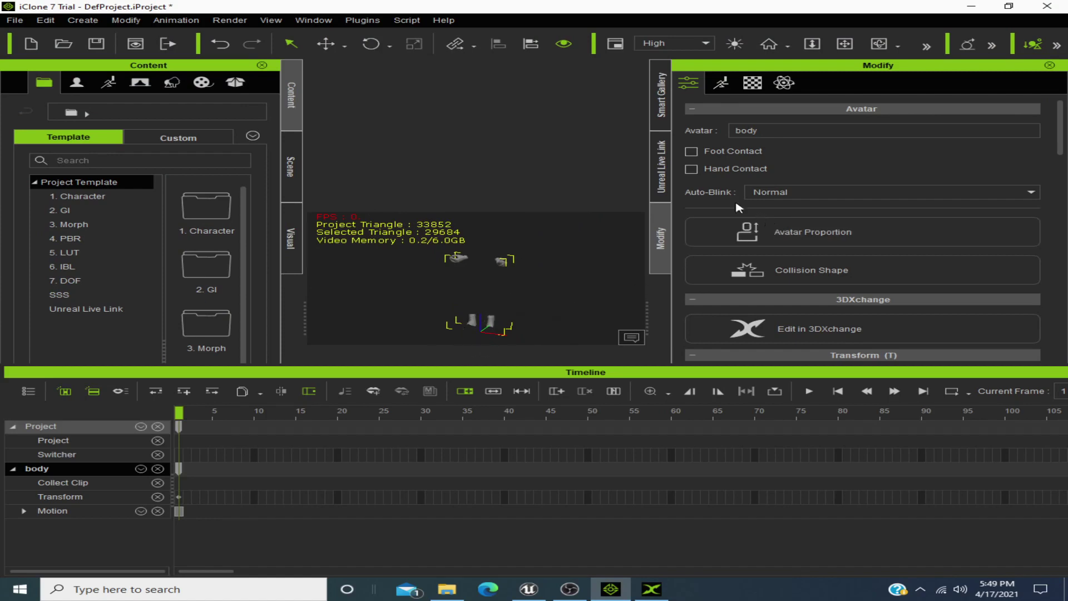
pyautogui.click(667, 170)
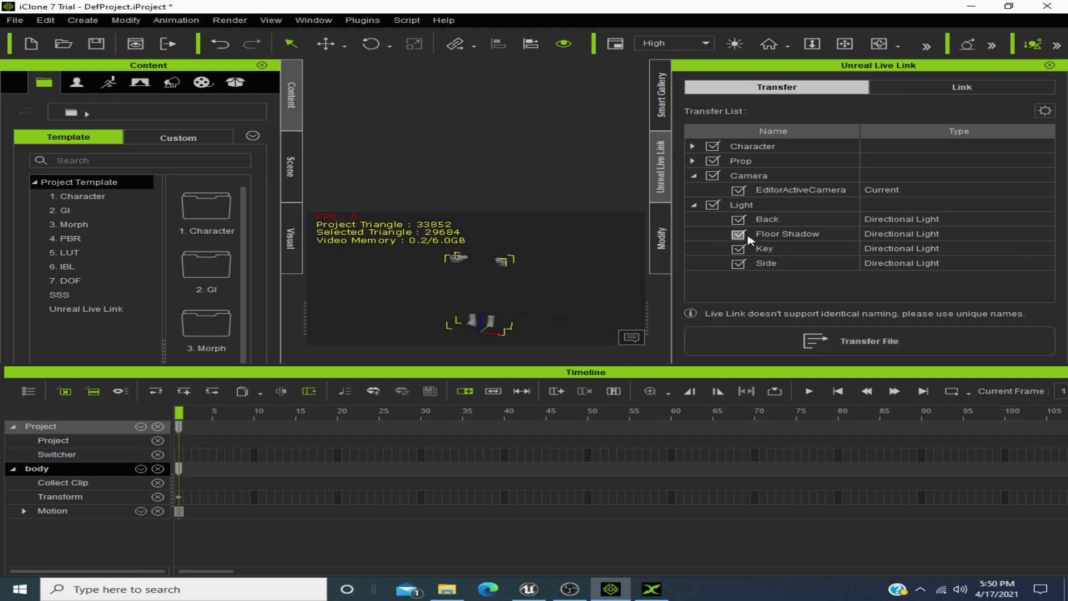
pyautogui.click(739, 191)
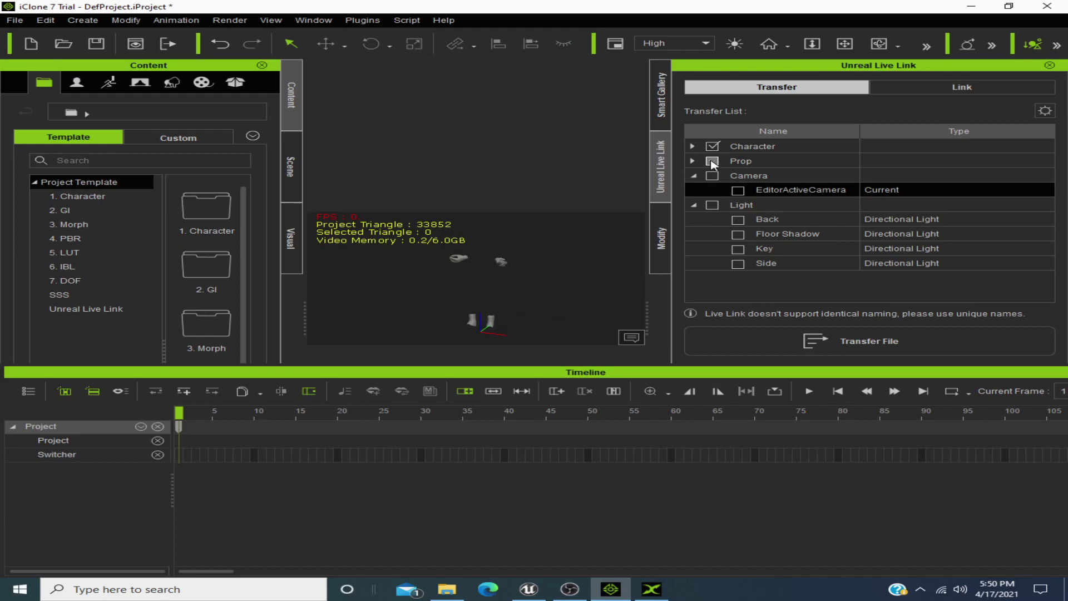
pyautogui.click(693, 147)
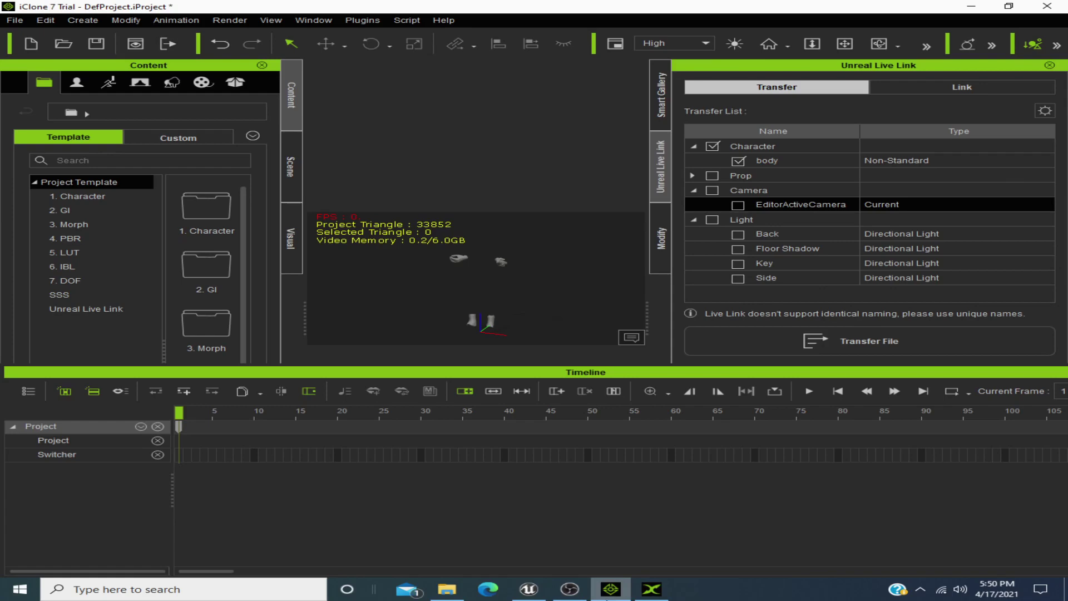
pyautogui.moveTo(545, 599)
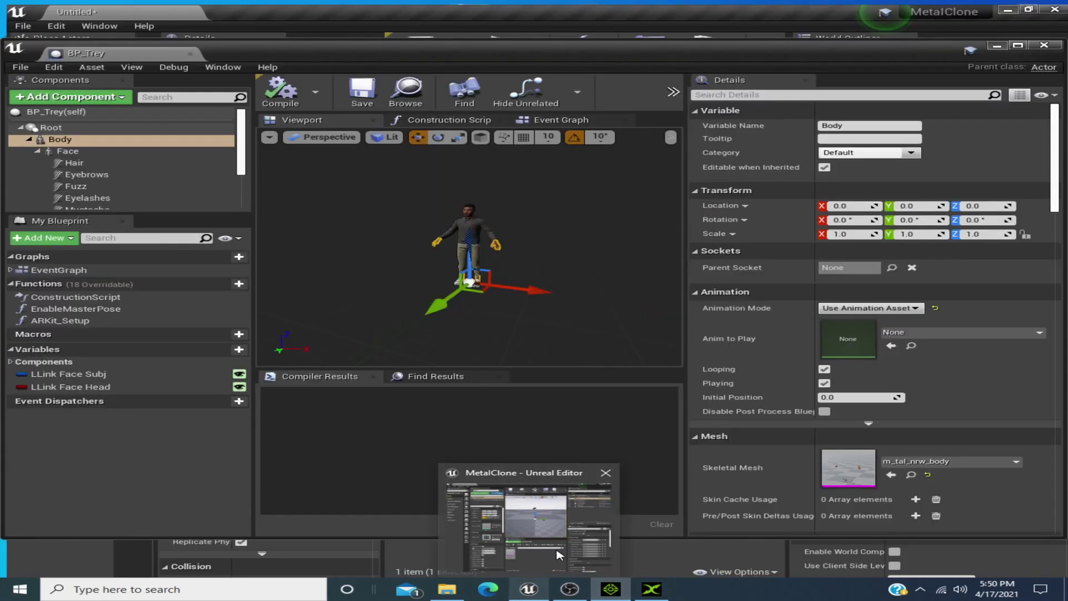
# Switch to the MetalClone Unreal Editor and browse from Content into the RLContent folder.
pyautogui.click(559, 555)
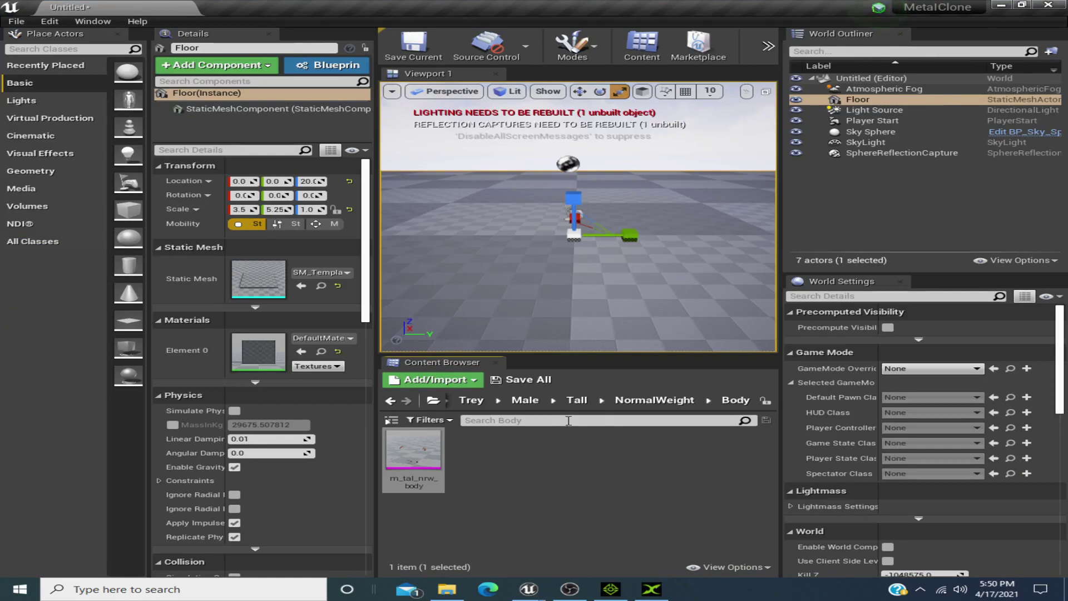
pyautogui.click(471, 400)
pyautogui.click(466, 401)
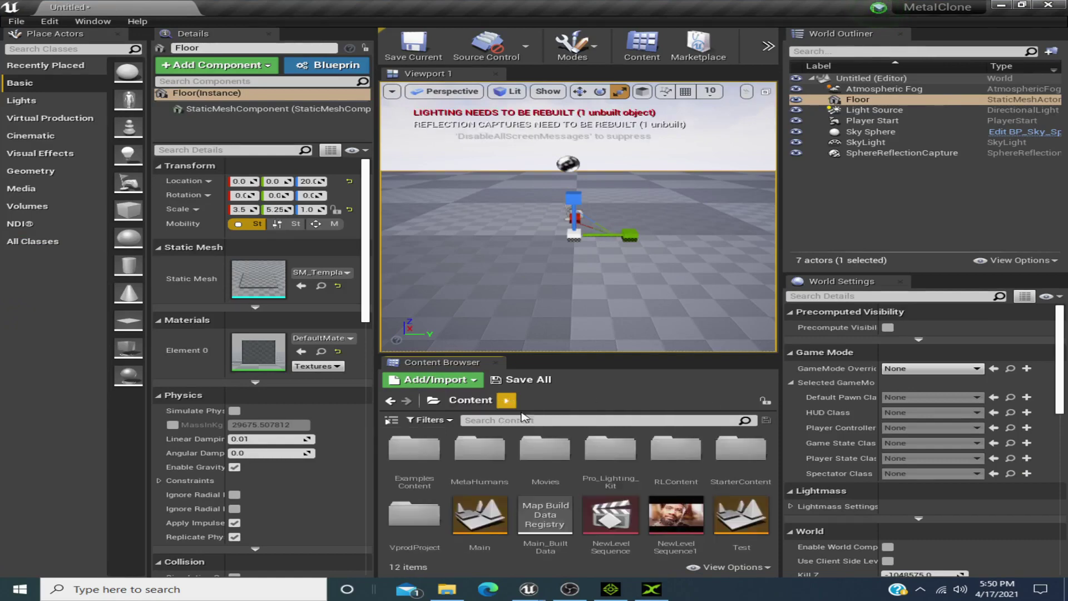
pyautogui.doubleClick(666, 452)
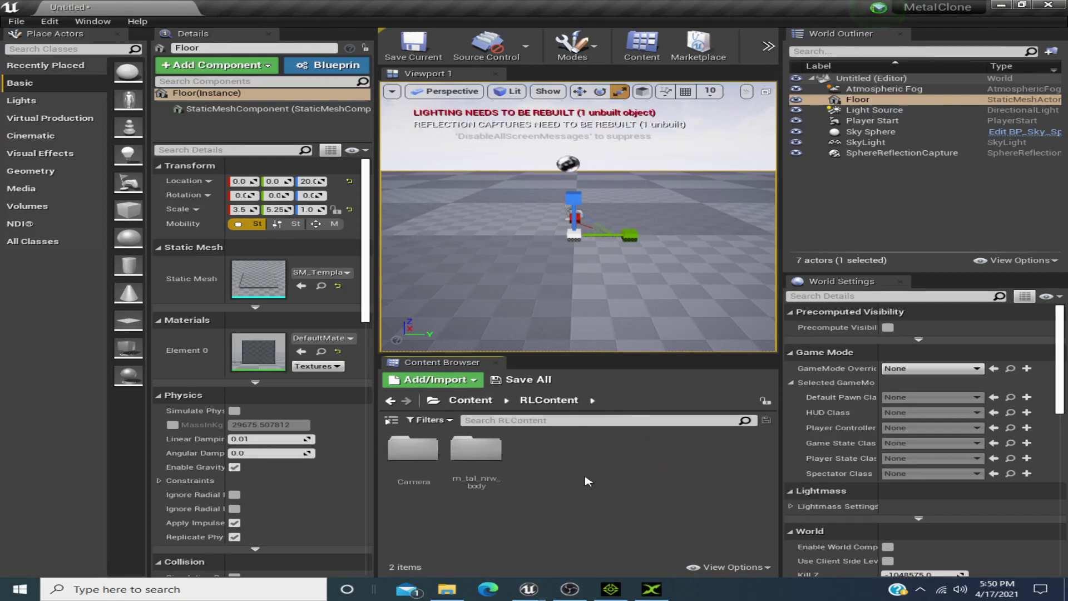
# Open the m_tal_nrw_body folder and add a Live Link origin via iClone Live Link > Create Live Link Origin.
pyautogui.doubleClick(477, 462)
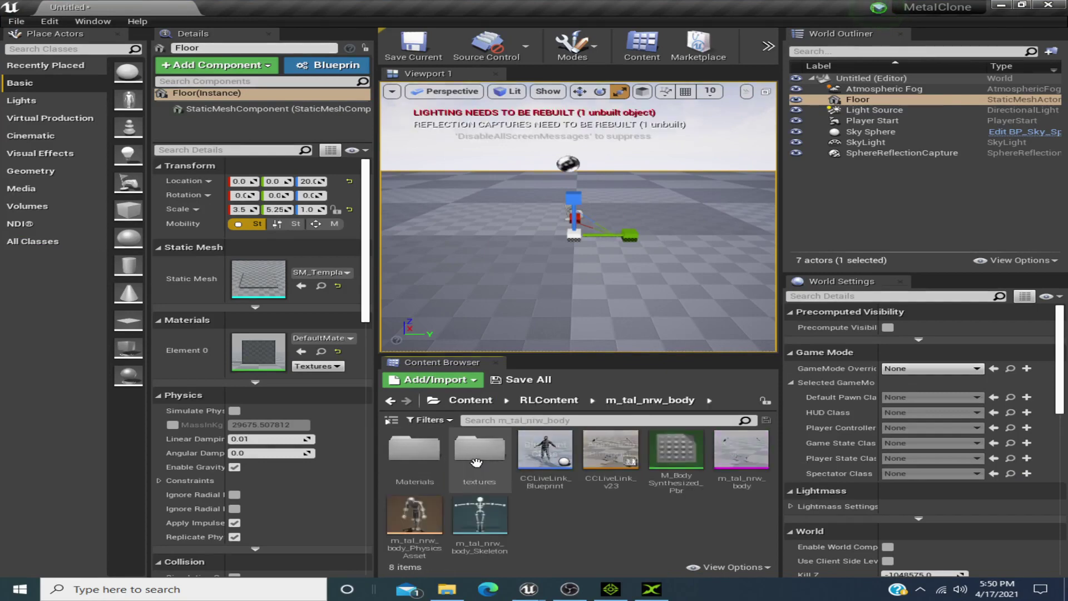
pyautogui.click(769, 46)
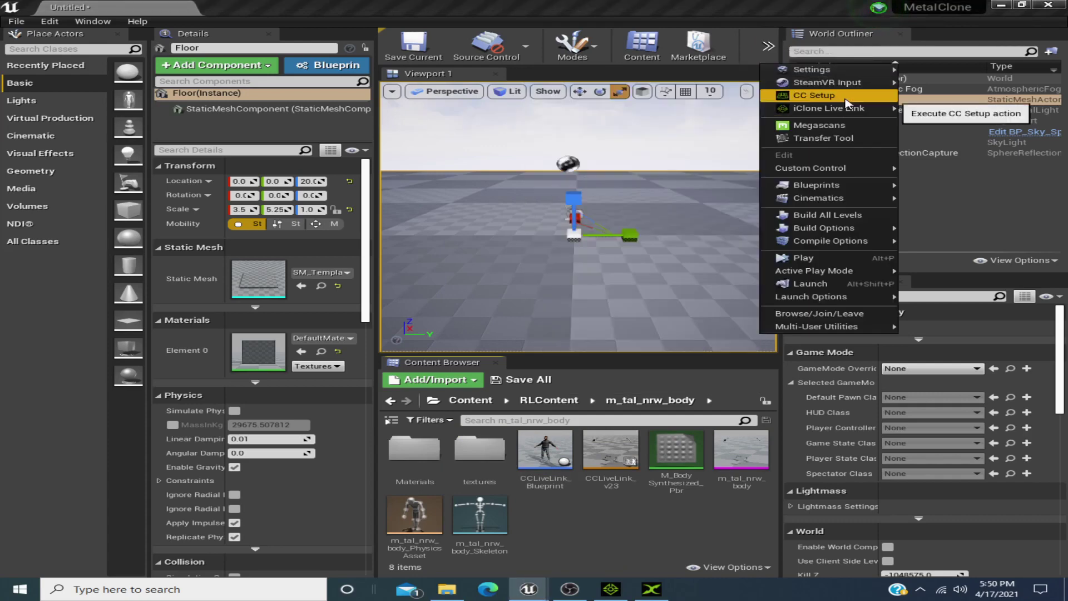
pyautogui.moveTo(853, 112)
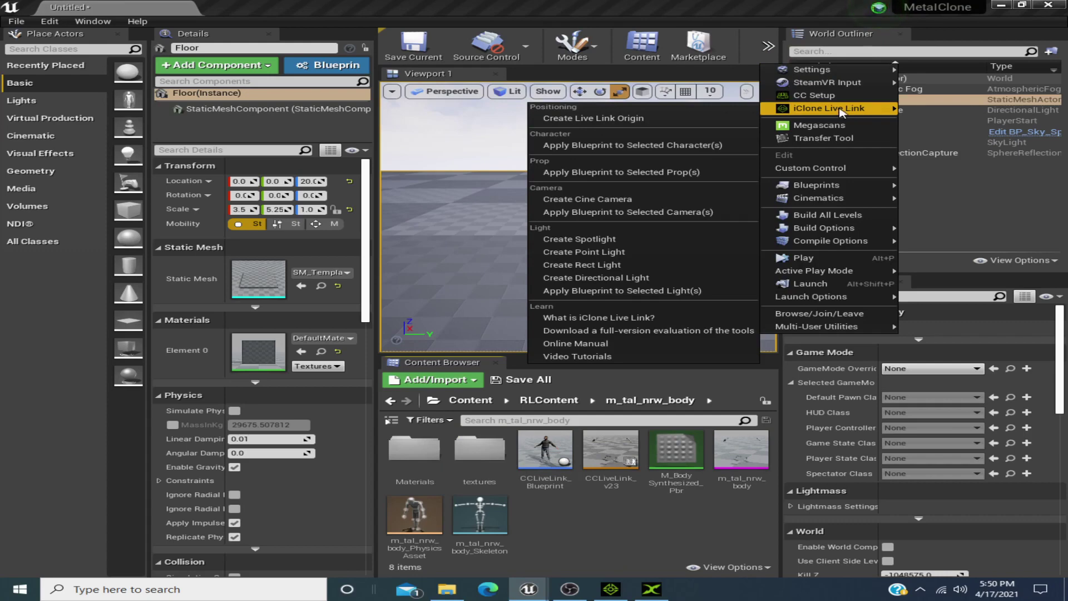
pyautogui.click(660, 118)
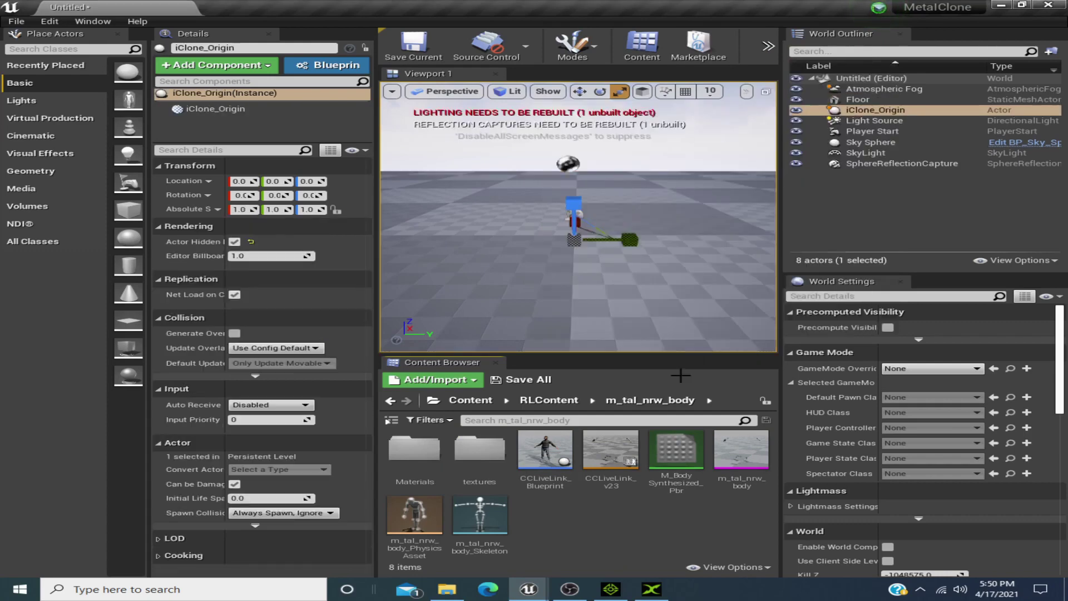
# Close 3DXchange and transfer the body character to Unreal from iClone's Live Link panel.
pyautogui.click(611, 588)
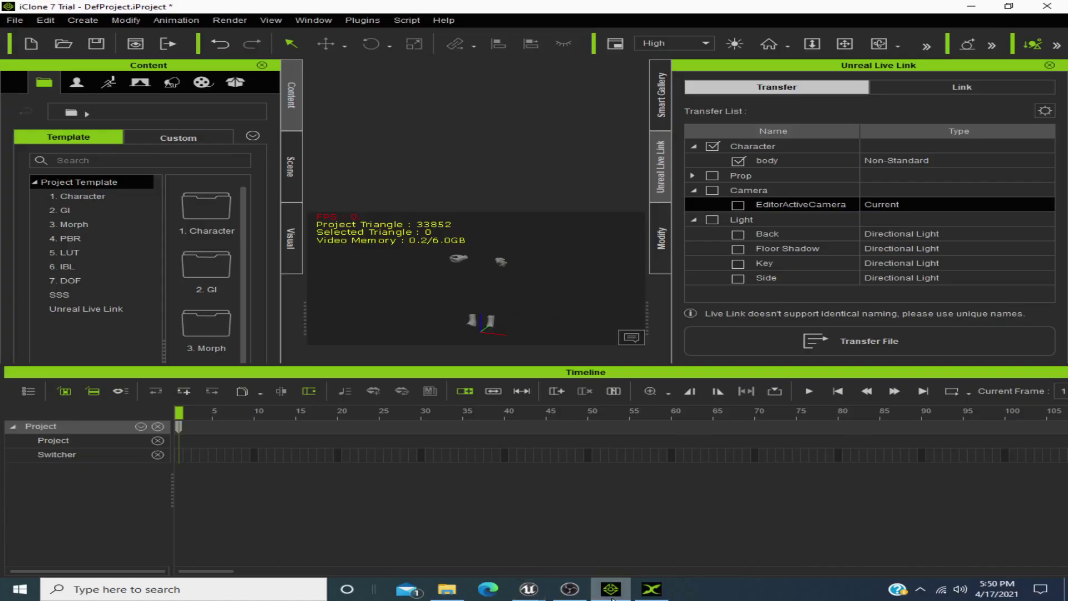
pyautogui.click(651, 589)
pyautogui.click(1049, 25)
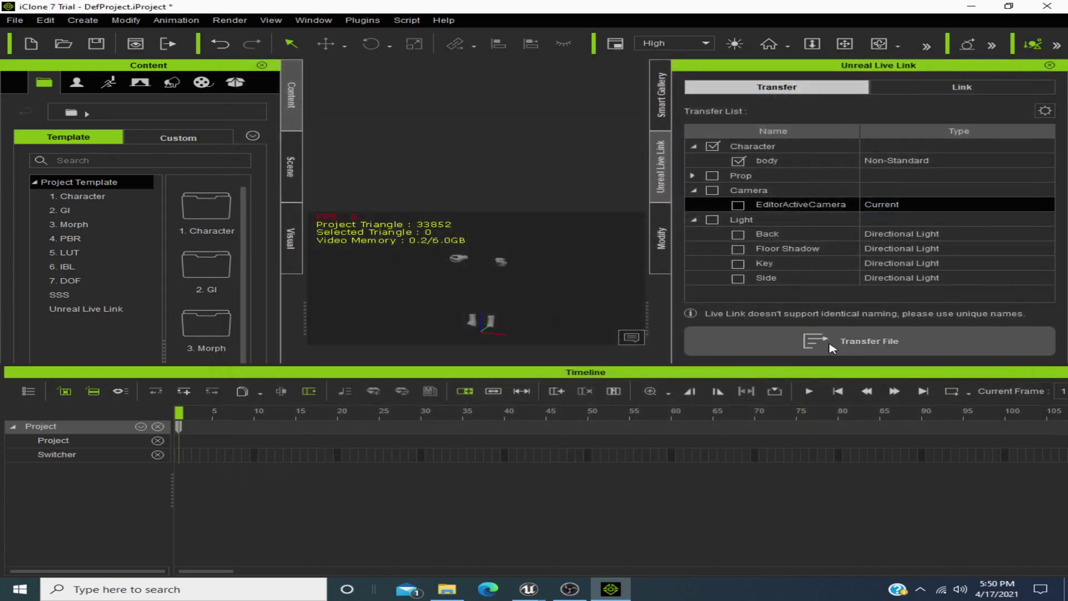
pyautogui.click(832, 347)
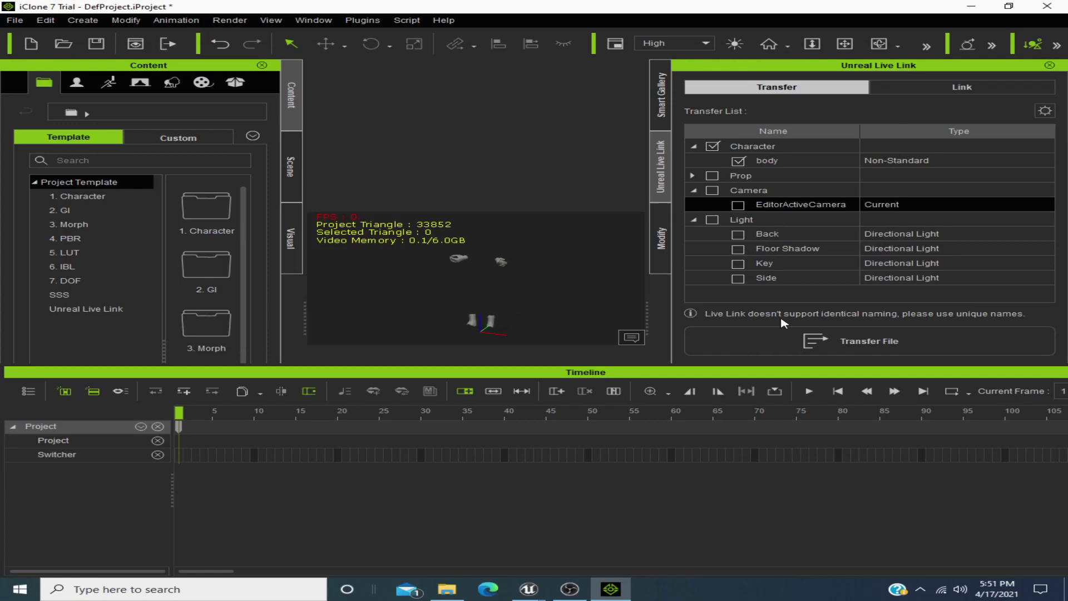
# Return to the Unreal level editor and open the m_tal_nrw_body asset folder.
pyautogui.moveTo(527, 591)
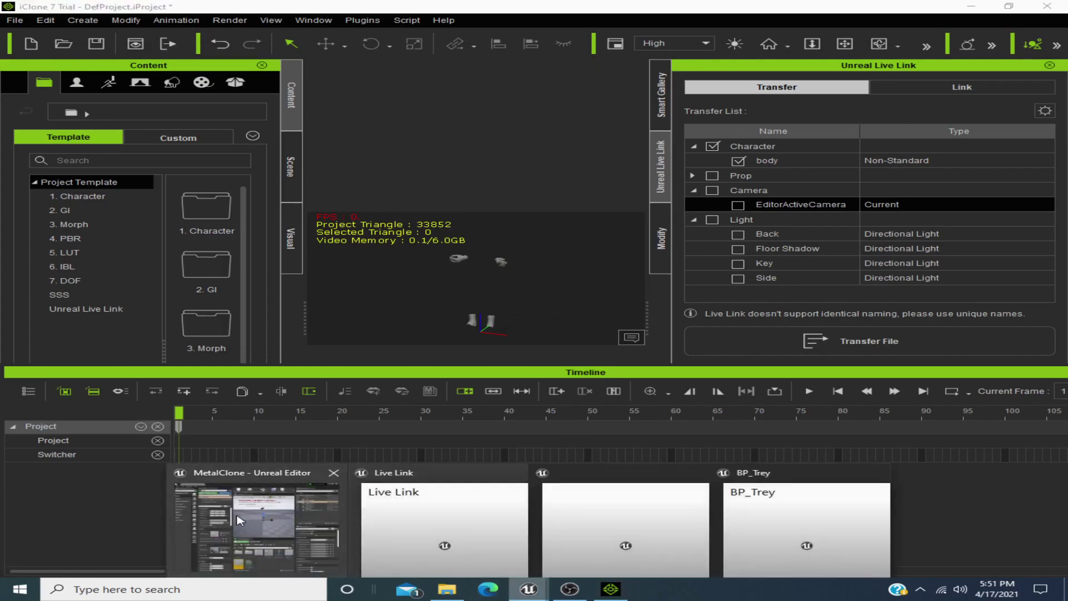
pyautogui.click(261, 521)
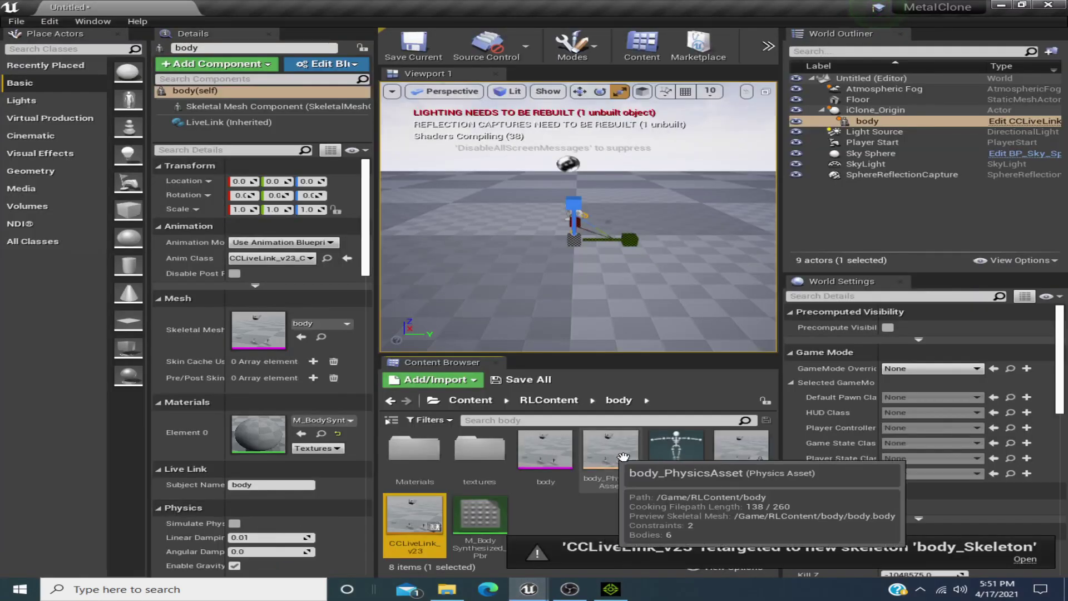
pyautogui.click(548, 401)
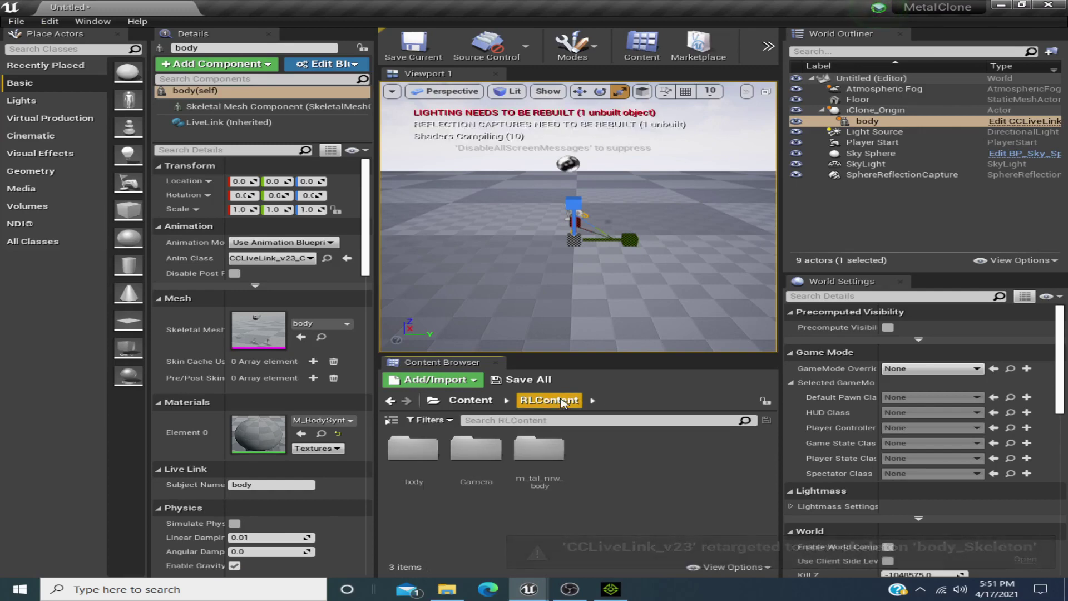
pyautogui.click(550, 456)
pyautogui.doubleClick(550, 456)
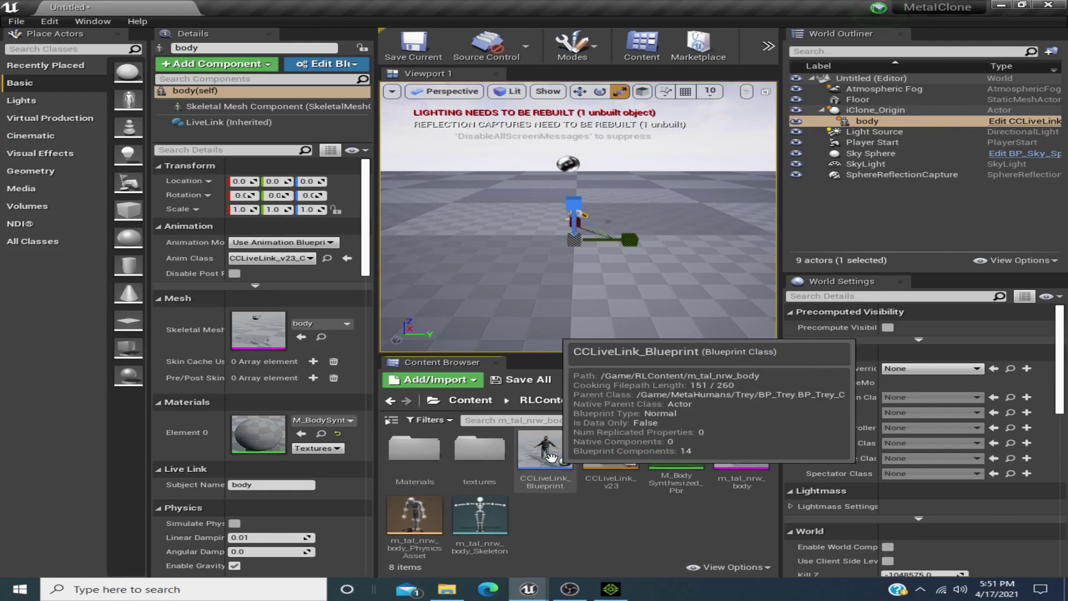
# Raise iClone_Origin along Z with the move tool, then open CCLiveLink_Blueprint.
pyautogui.scroll(4, 637, 181)
pyautogui.scroll(5, 639, 183)
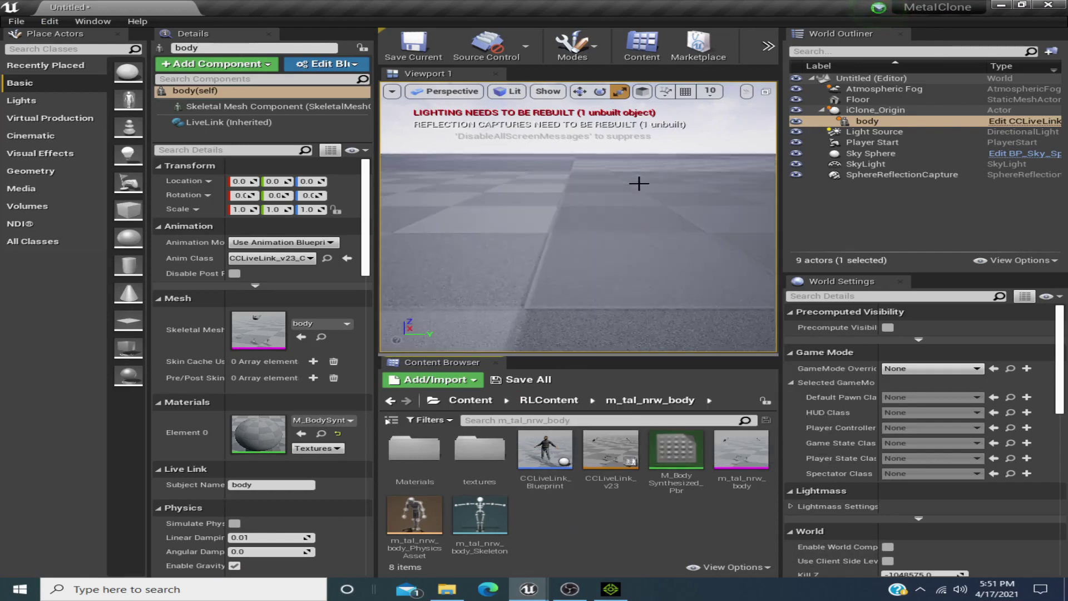
pyautogui.scroll(-5, 638, 183)
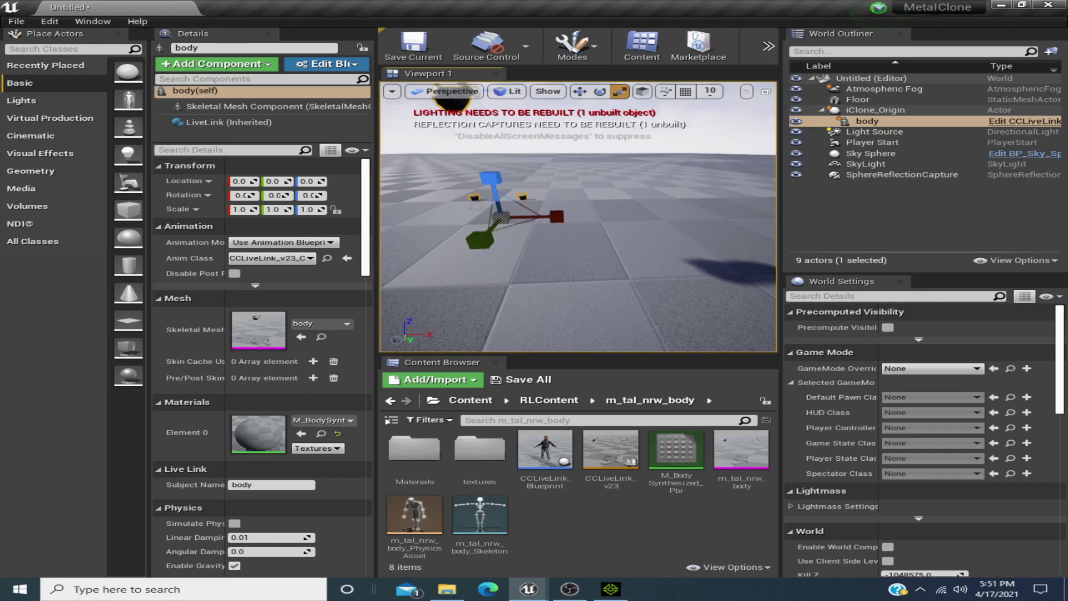
pyautogui.moveTo(638, 183); pyautogui.dragTo(615, 167, button='right')
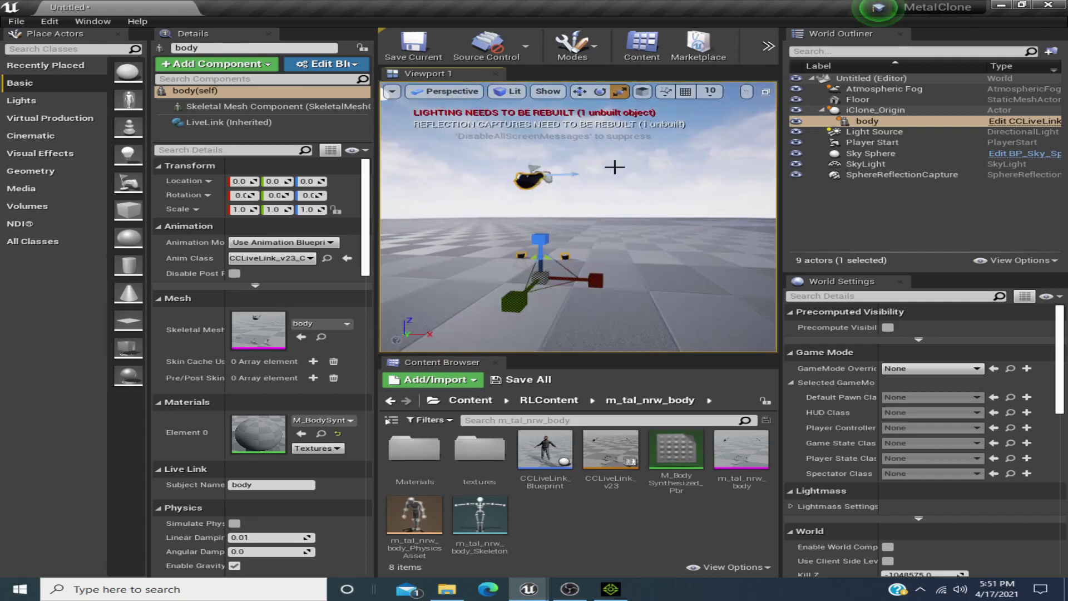
pyautogui.click(878, 111)
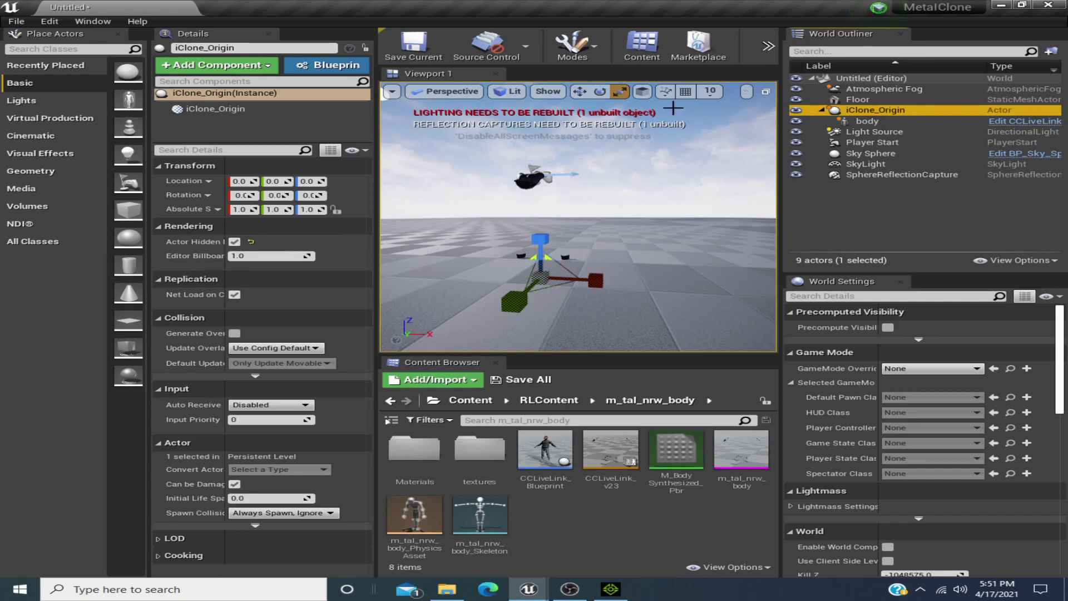
pyautogui.press('w')
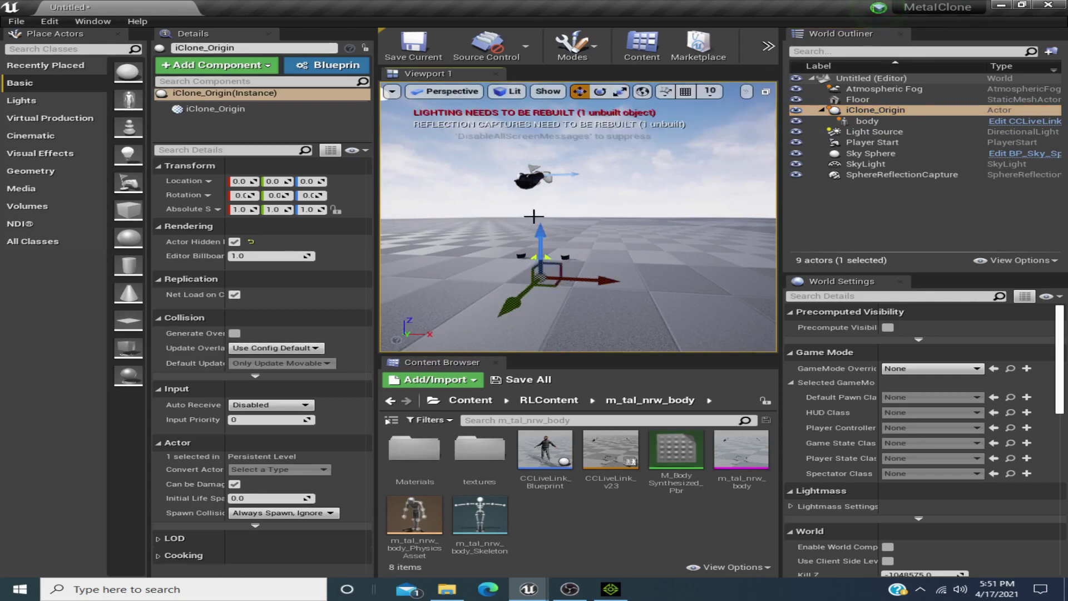
pyautogui.moveTo(545, 233); pyautogui.dragTo(552, 211)
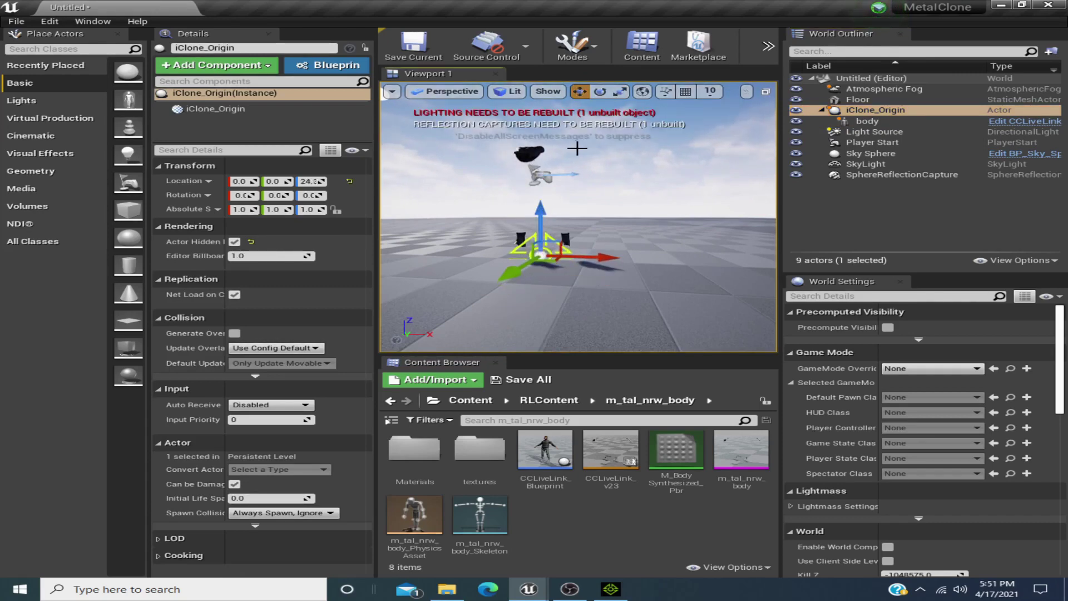
pyautogui.doubleClick(546, 449)
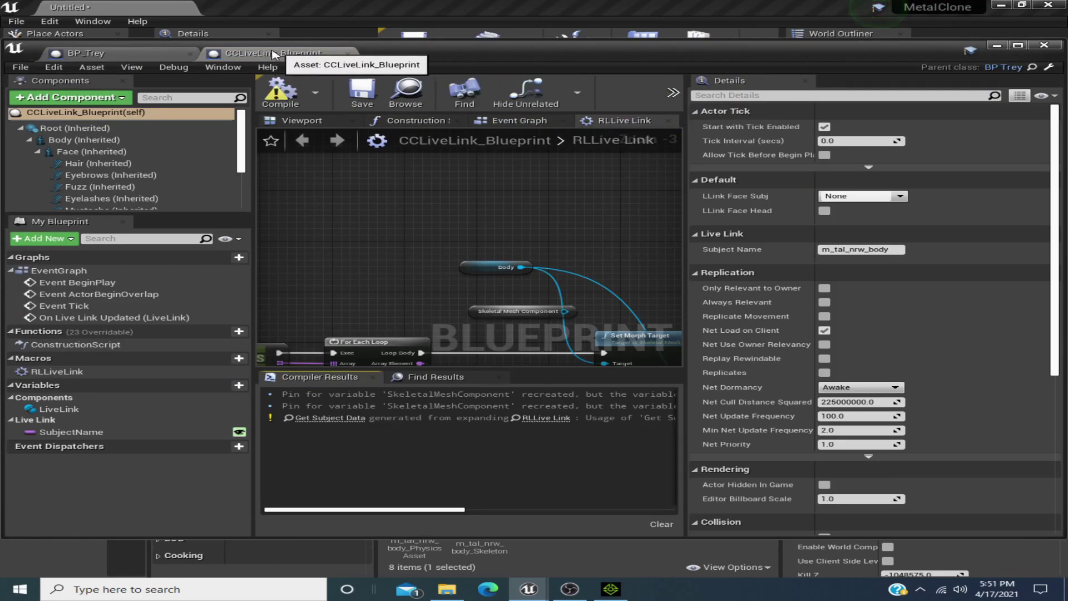
# Open CCLiveLink_Blueprint from the RLContent/body folder and select its Skeletal Mesh Component.
pyautogui.click(995, 47)
pyautogui.click(553, 401)
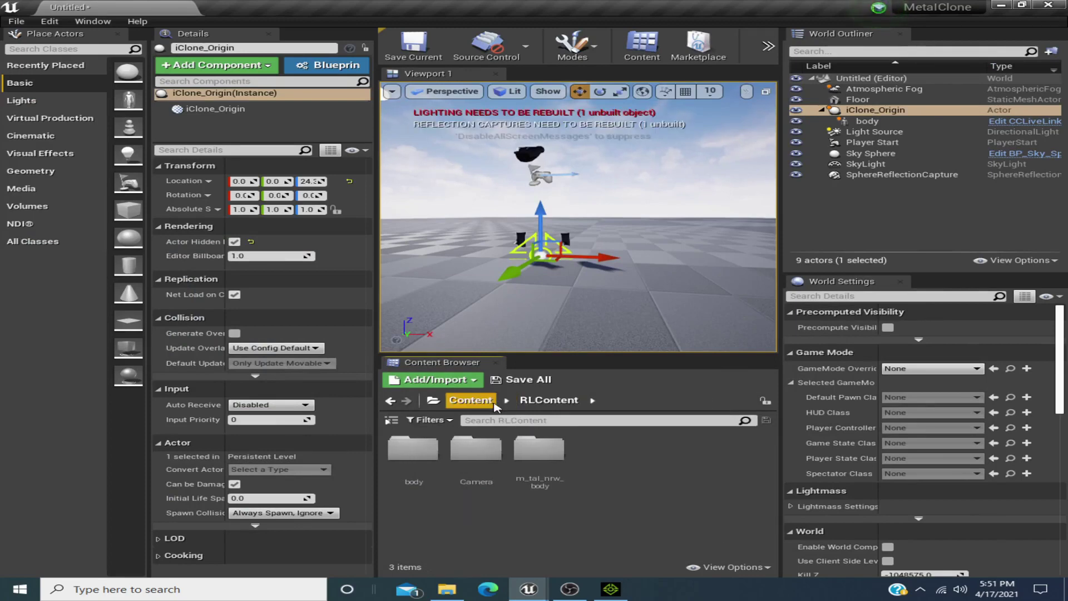
pyautogui.doubleClick(413, 449)
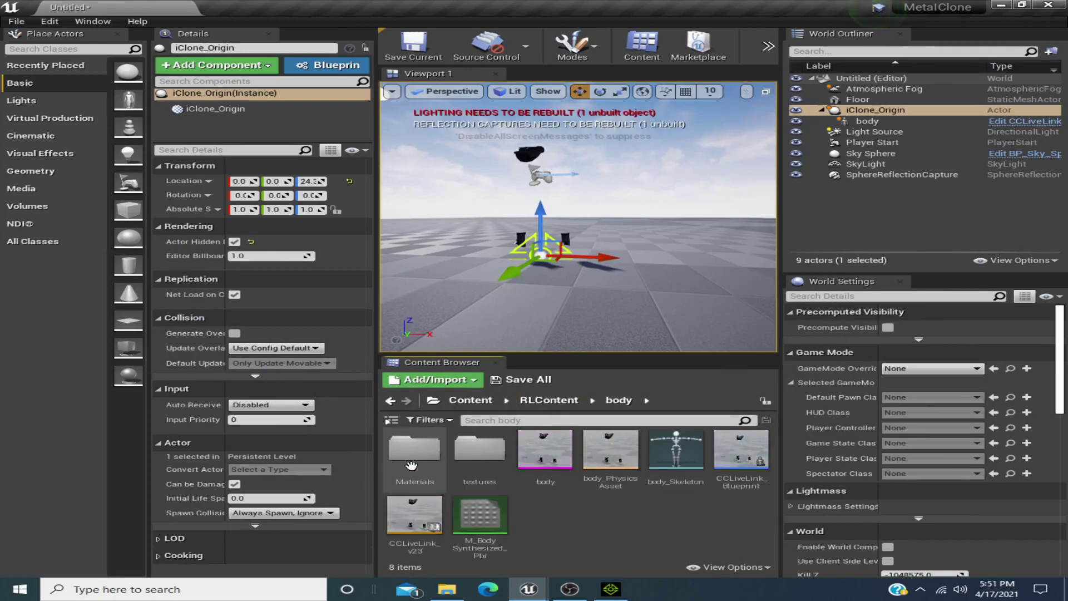
pyautogui.doubleClick(741, 445)
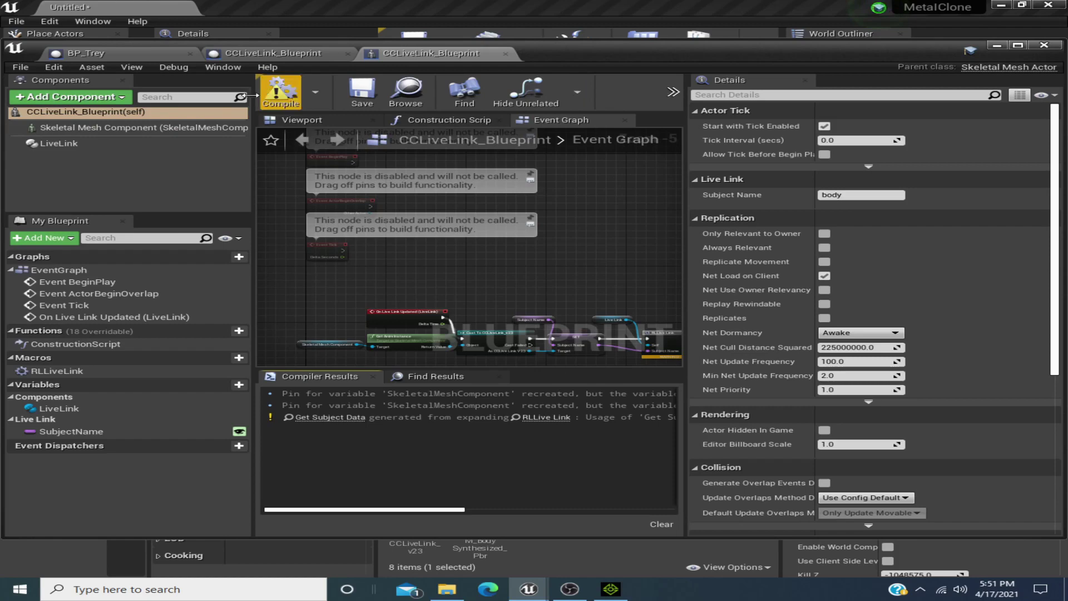
pyautogui.click(140, 129)
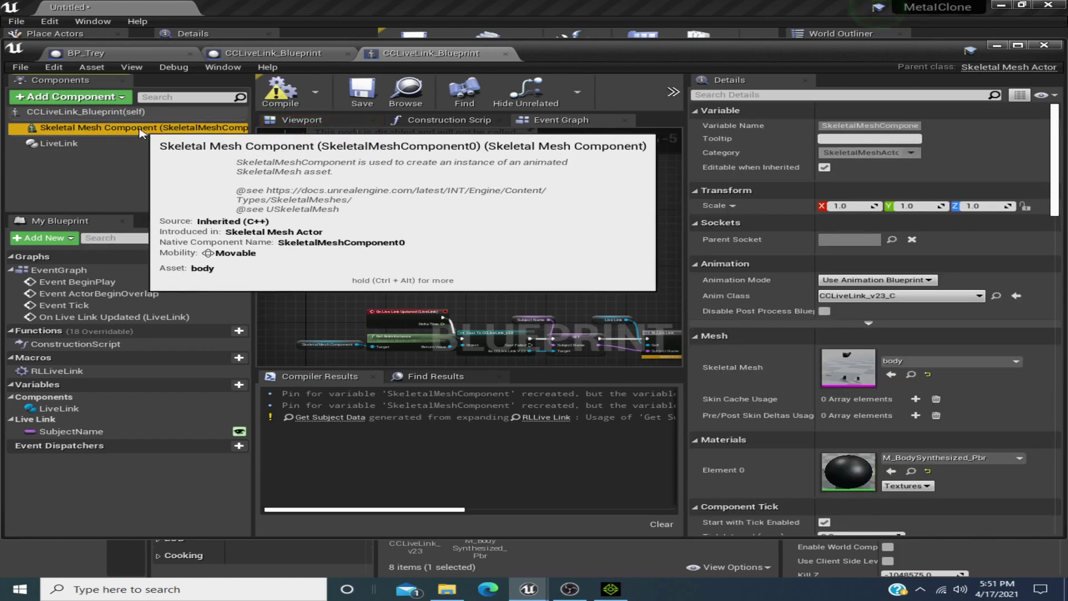
# In Class Settings, reparent CCLiveLink_Blueprint from Skeletal Mesh Actor to BP_Trey.
pyautogui.click(673, 92)
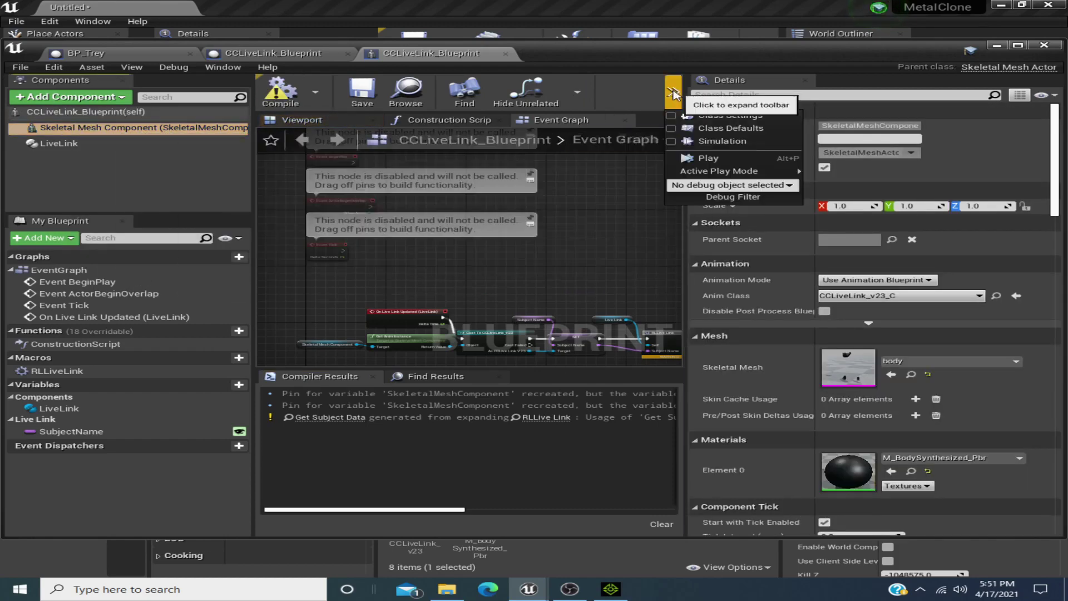
pyautogui.click(728, 131)
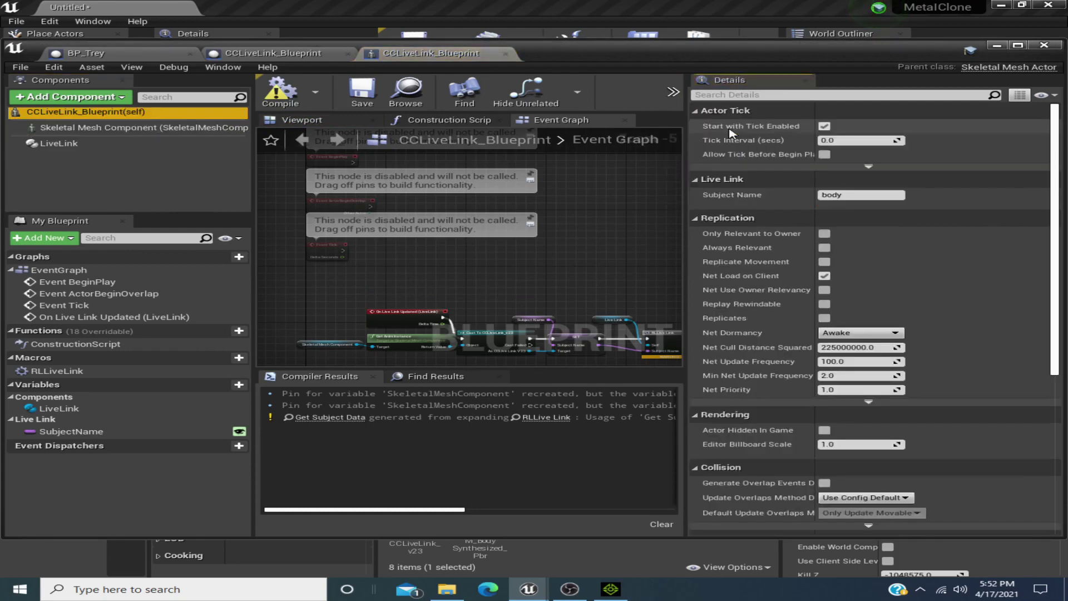
pyautogui.click(673, 92)
pyautogui.click(720, 110)
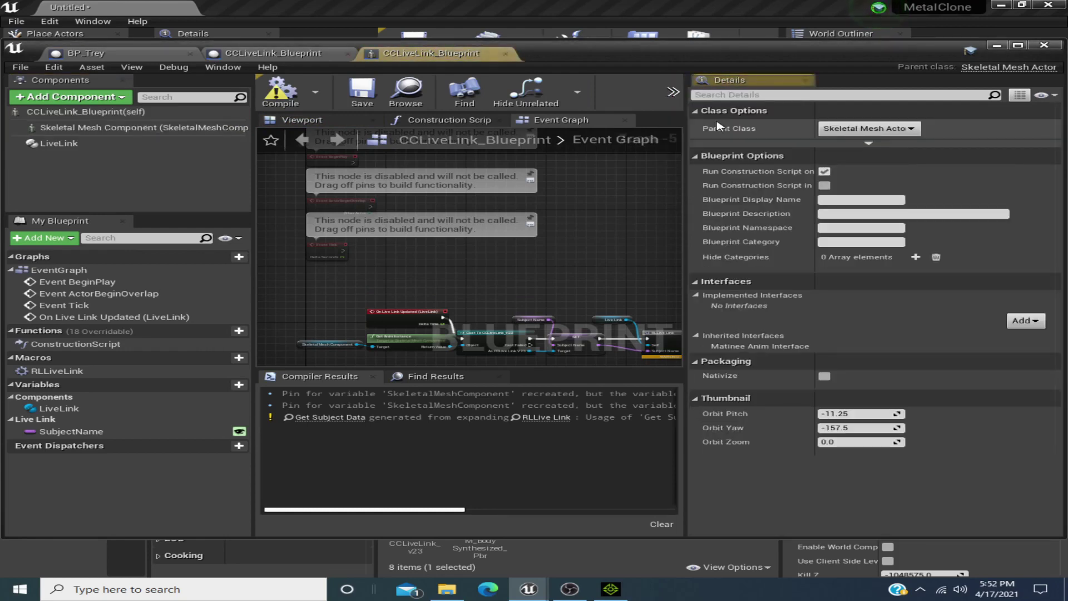
pyautogui.click(903, 130)
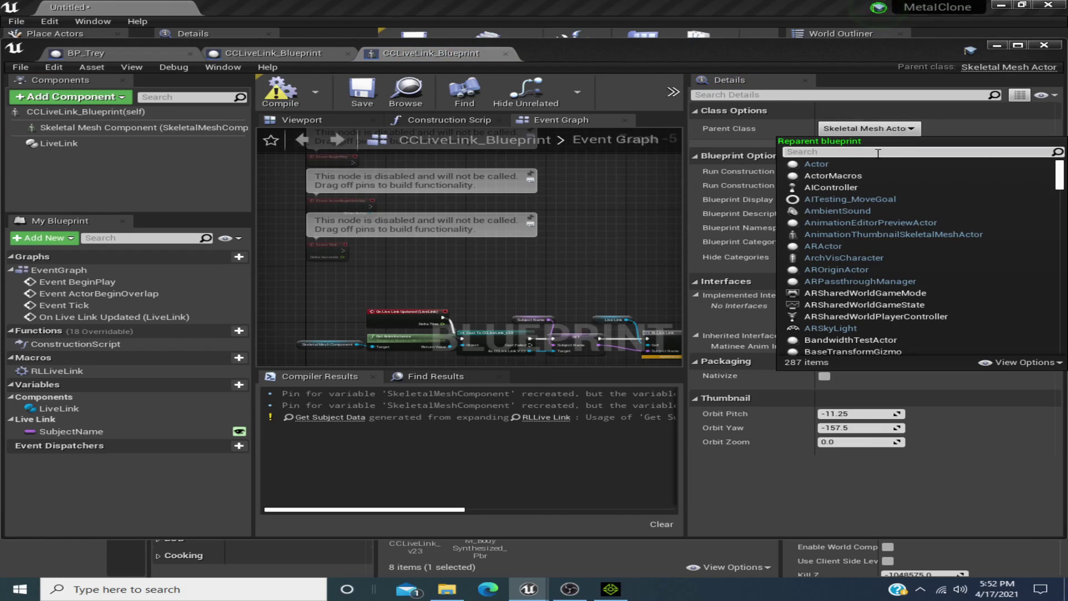
pyautogui.write('trey')
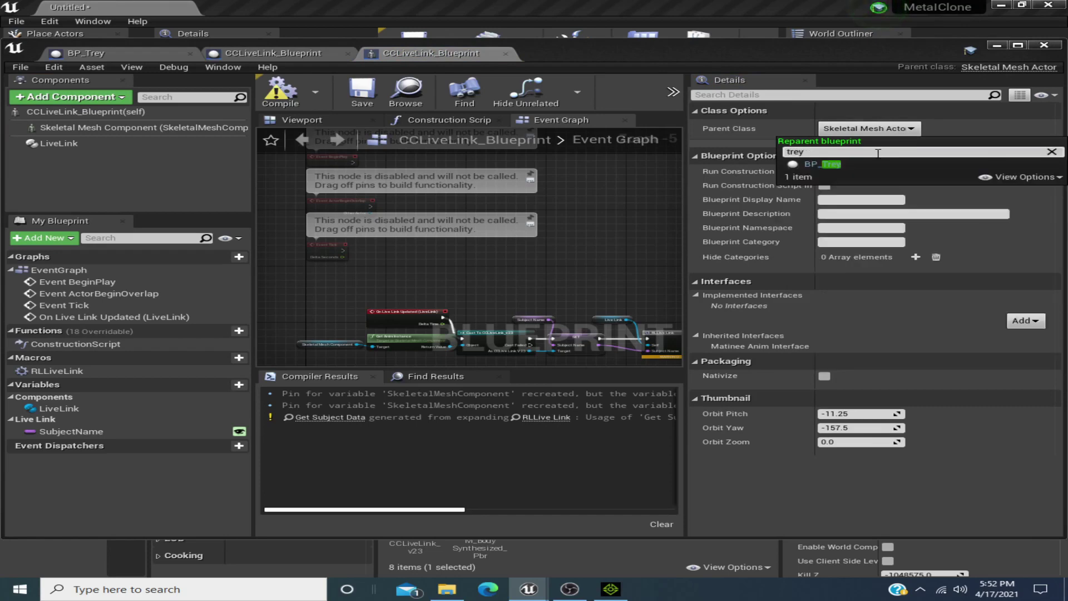
pyautogui.click(813, 164)
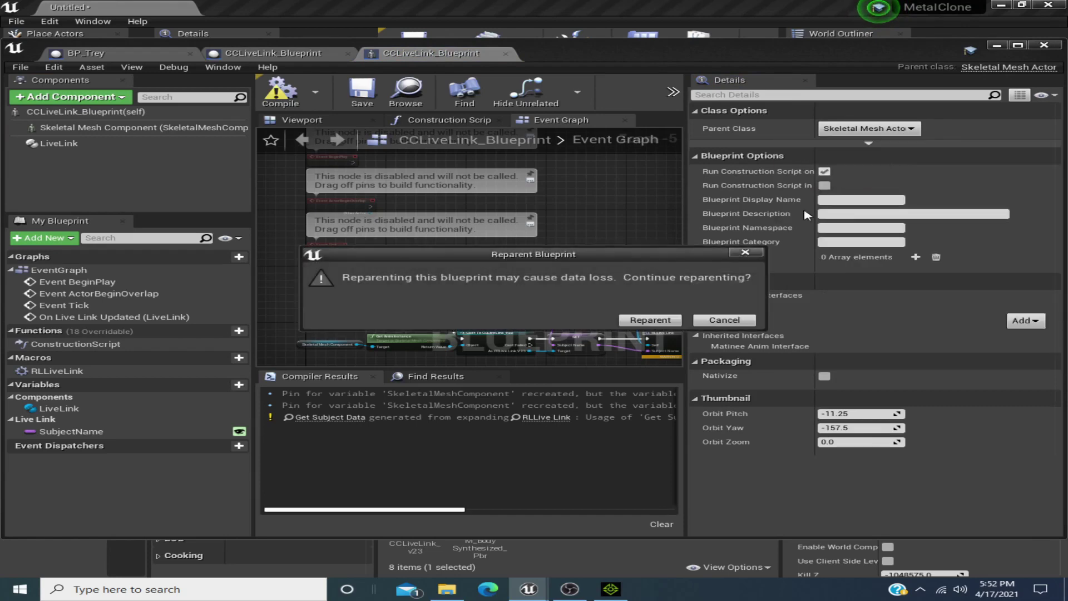
pyautogui.click(633, 325)
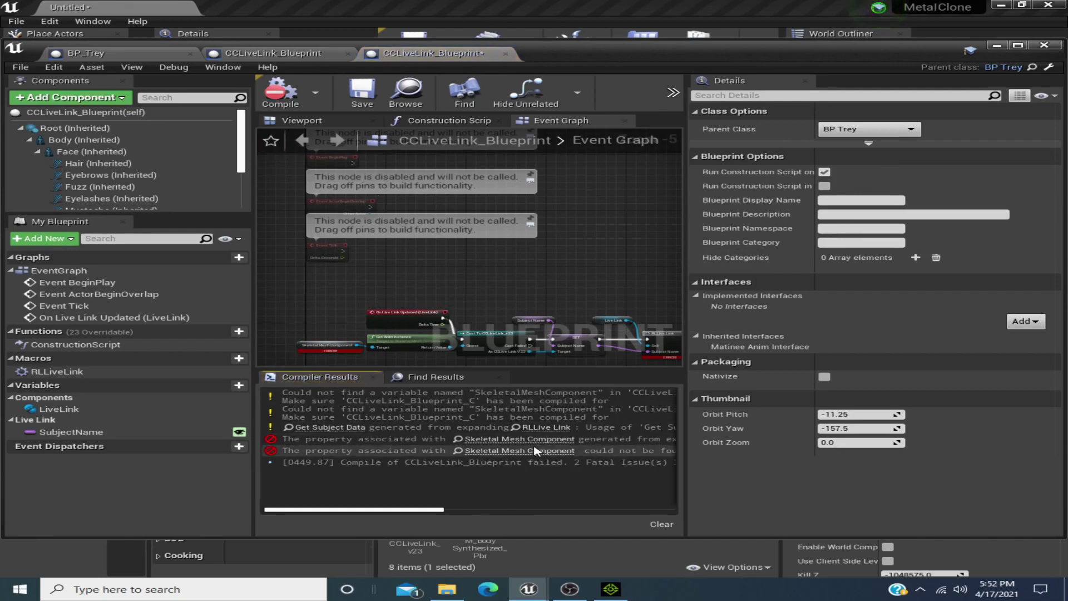
# Add a reference to the inherited Body component in the Event Graph.
pyautogui.scroll(6, 317, 287)
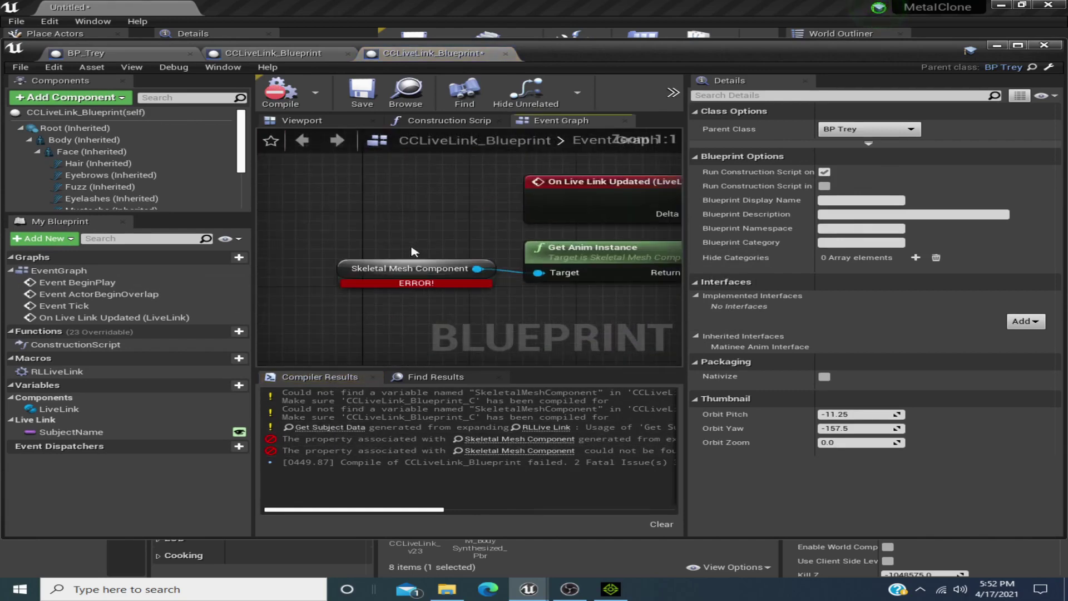
pyautogui.click(68, 141)
pyautogui.moveTo(68, 141); pyautogui.dragTo(552, 283)
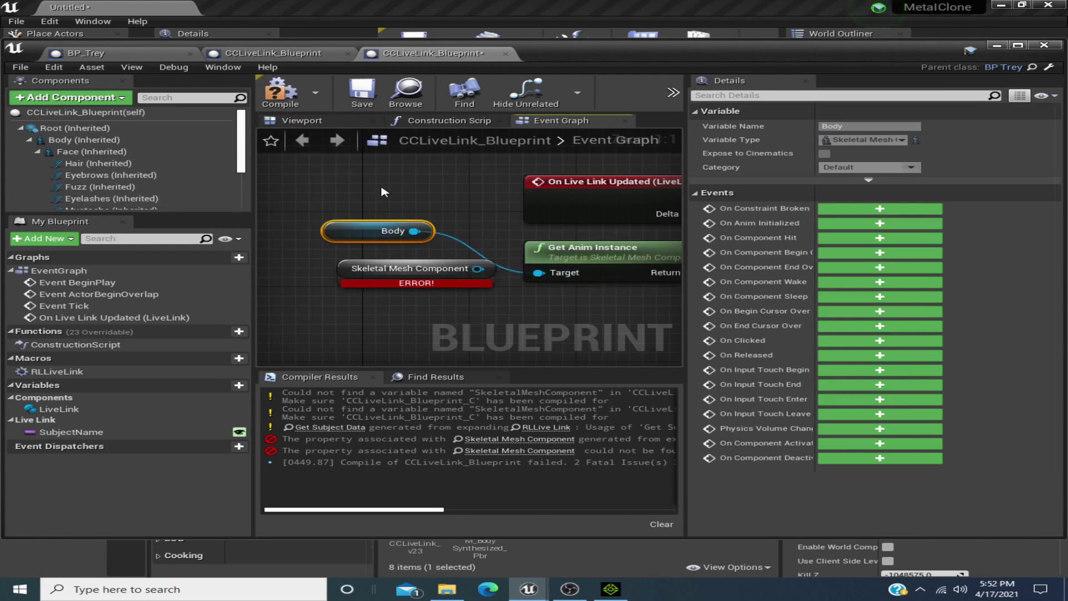
pyautogui.scroll(-4, 360, 240)
pyautogui.scroll(3, 491, 279)
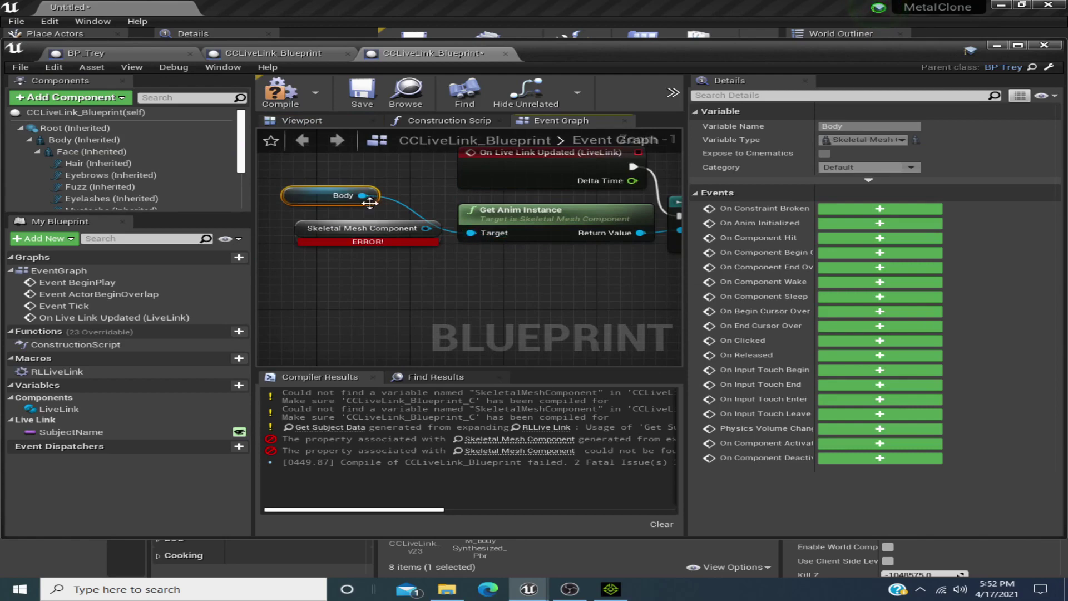
pyautogui.moveTo(413, 248); pyautogui.dragTo(262, 249, button='right')
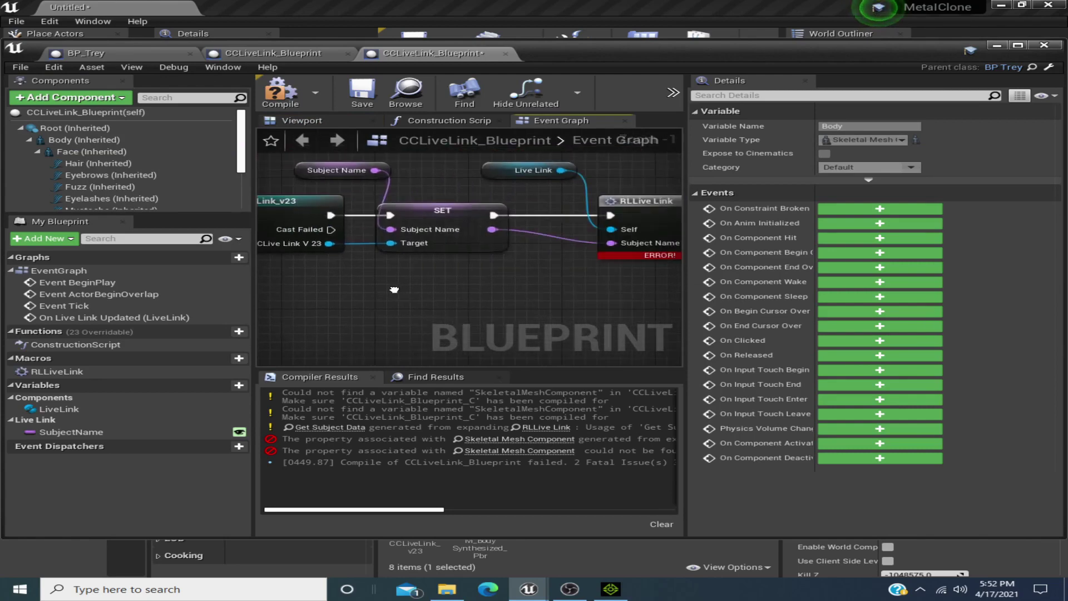
# In the RLLive Link macro, retarget Set Morph Target to Body, then compile and save.
pyautogui.doubleClick(668, 204)
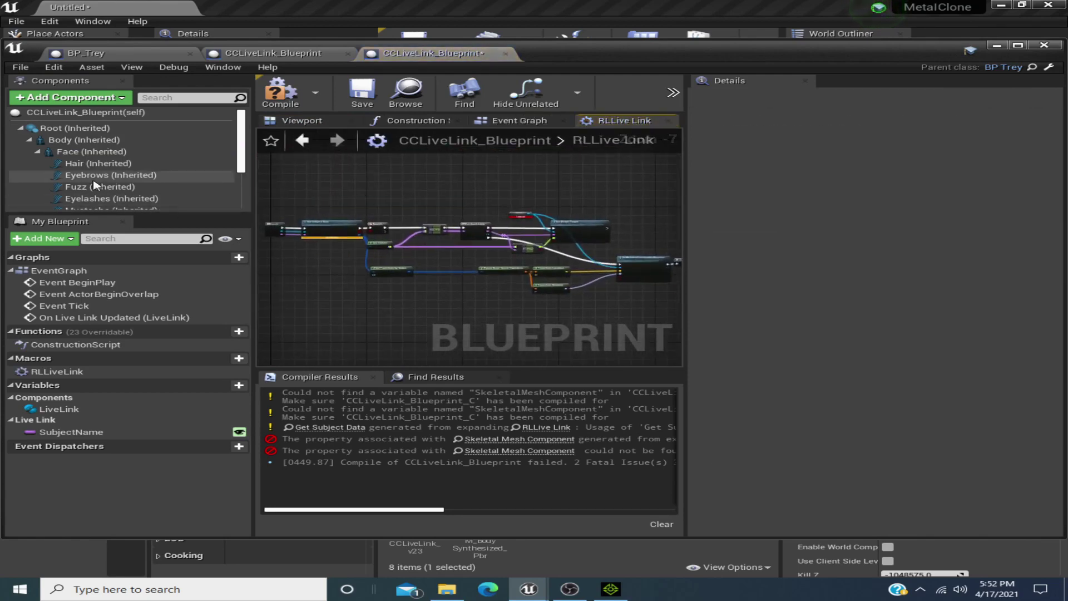
pyautogui.moveTo(104, 140); pyautogui.dragTo(489, 195)
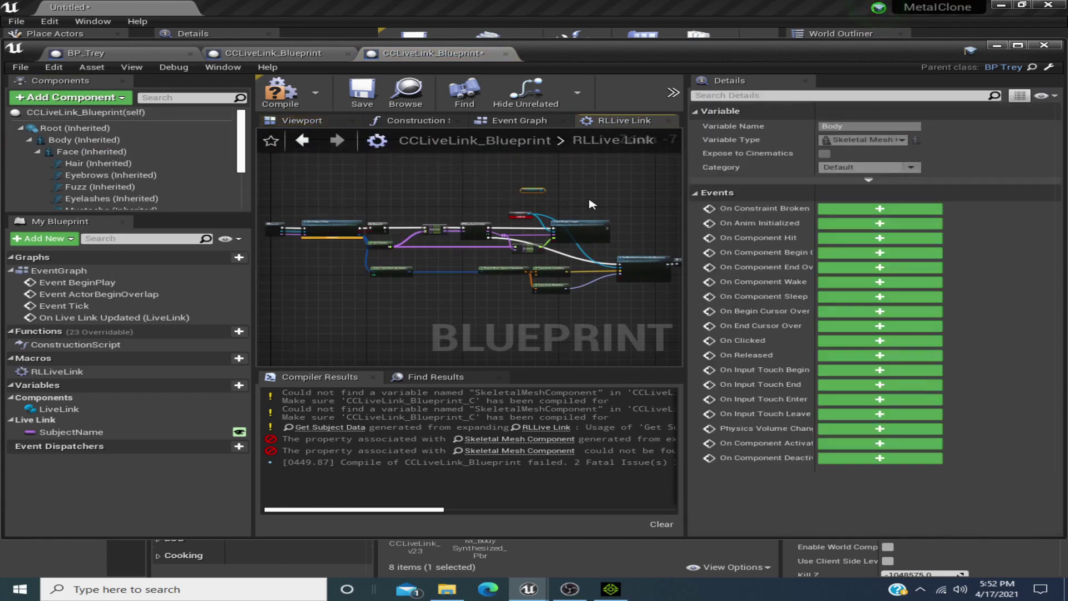
pyautogui.scroll(4, 599, 205)
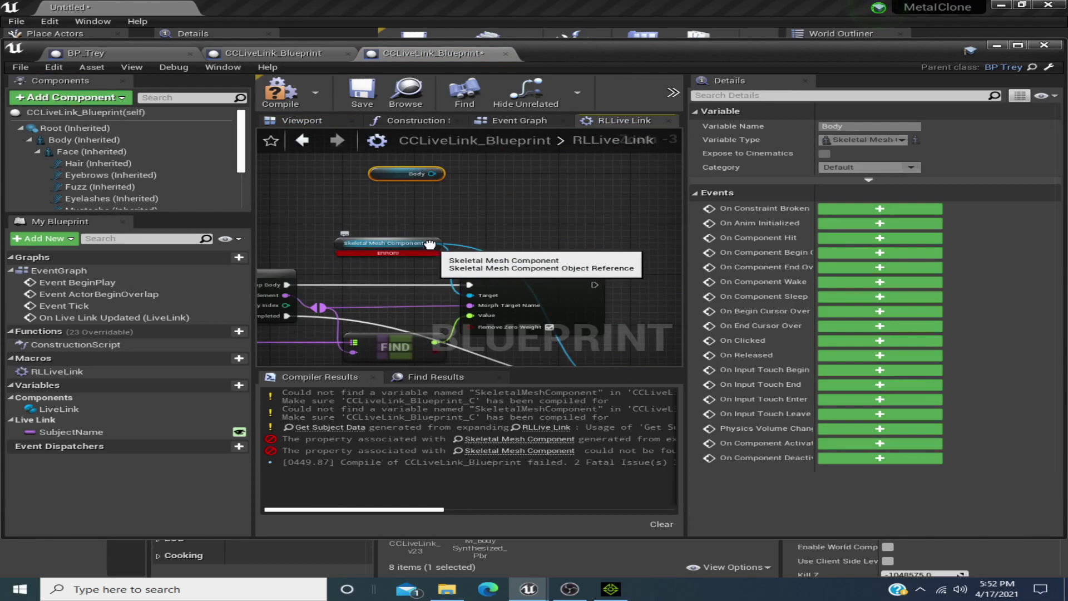
pyautogui.keyDown('ctrl'); pyautogui.moveTo(430, 245); pyautogui.dragTo(432, 175); pyautogui.keyUp('ctrl')
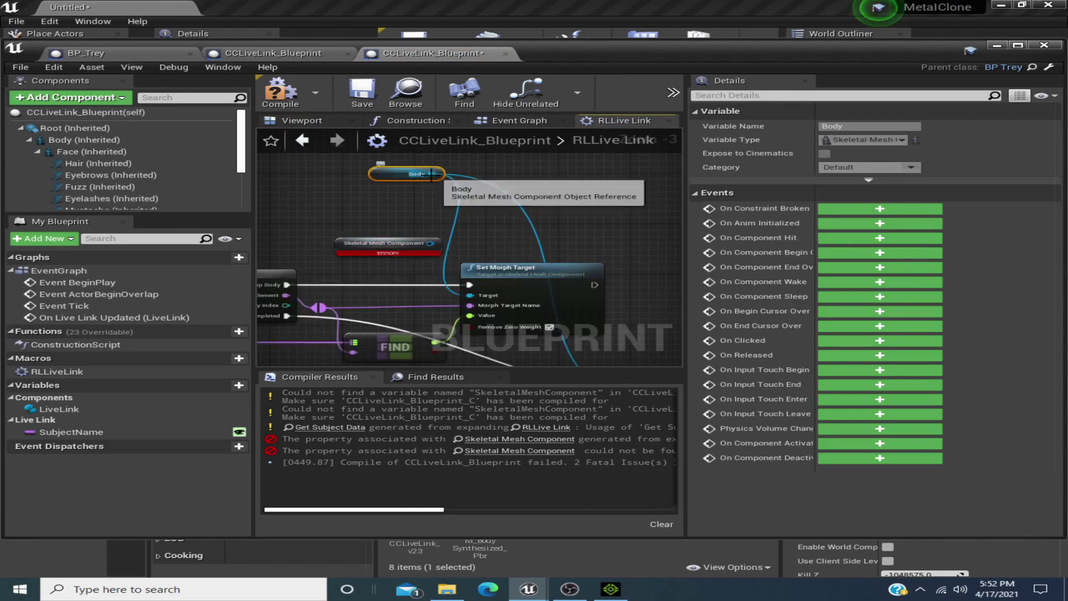
pyautogui.click(280, 92)
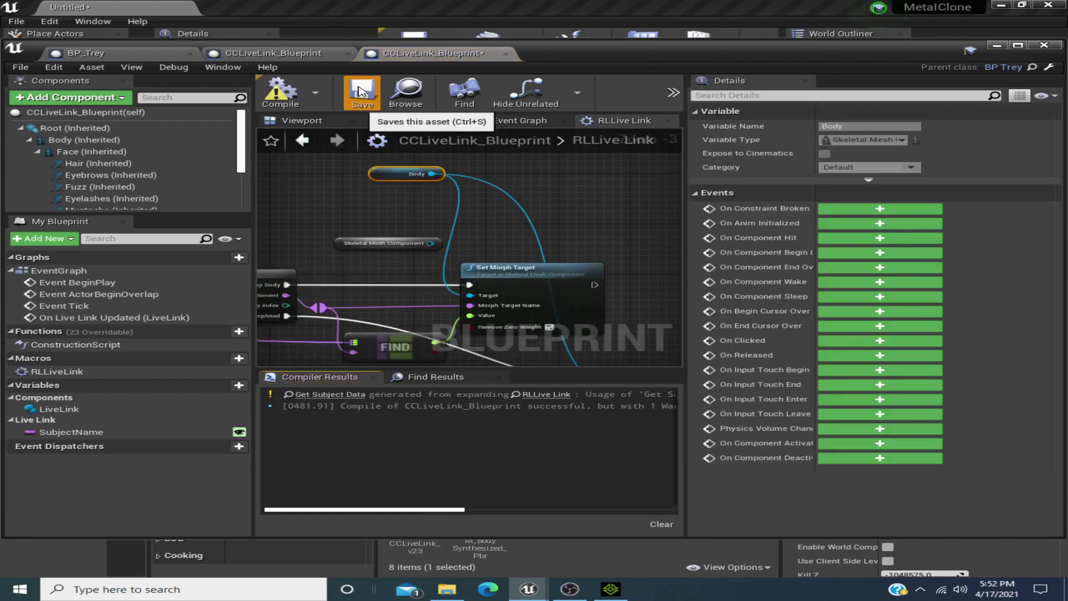
pyautogui.click(351, 96)
# Reposition the Construction Script node in the Construction Script graph and bring up its actions.
pyautogui.scroll(-4, 582, 205)
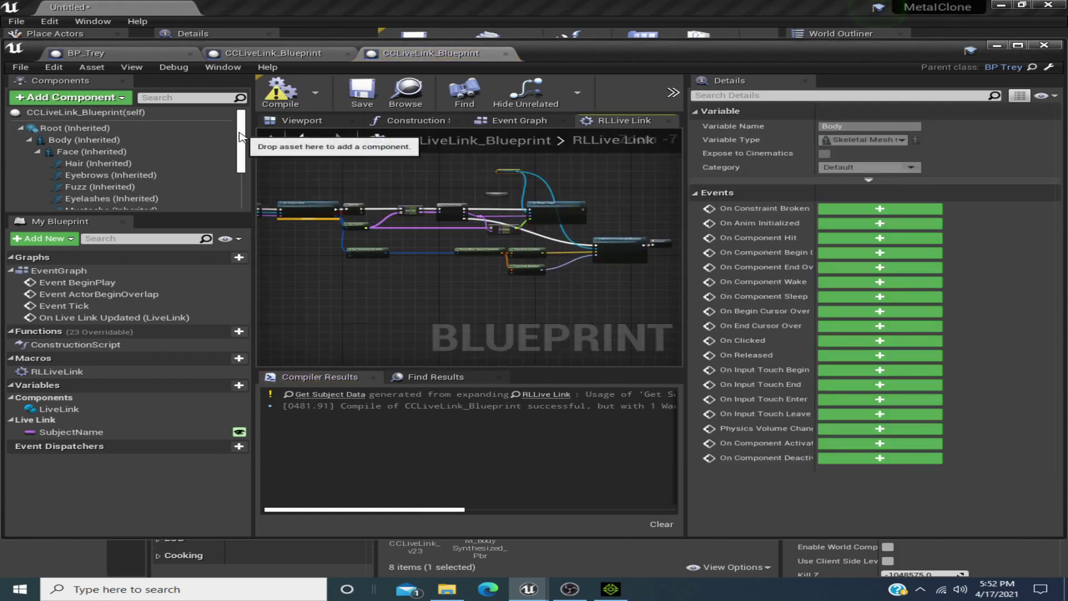
pyautogui.scroll(-3, 240, 137)
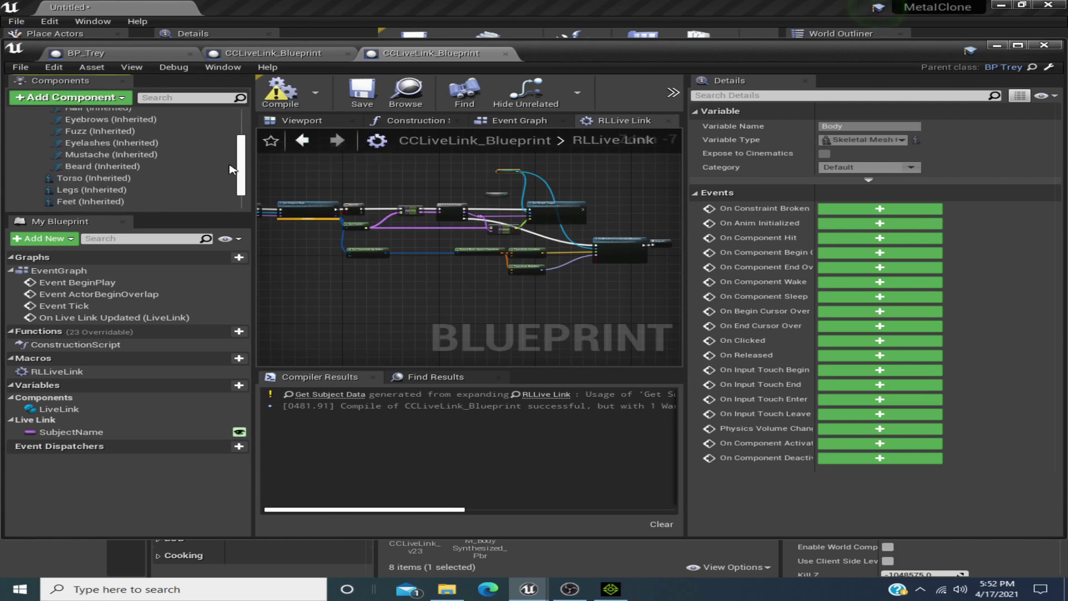
pyautogui.click(506, 125)
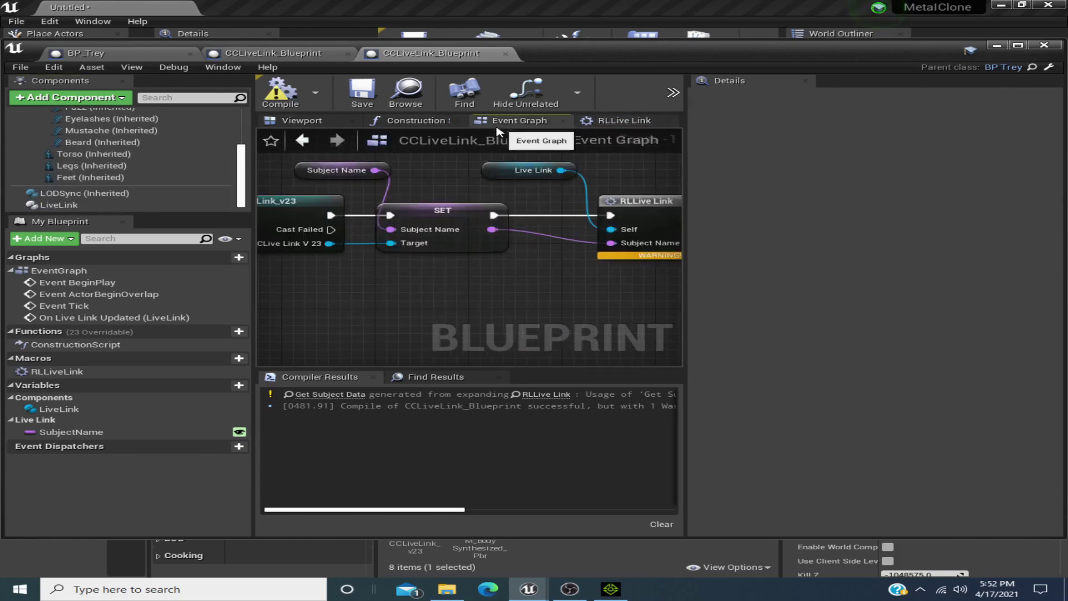
pyautogui.click(426, 126)
pyautogui.moveTo(492, 249); pyautogui.dragTo(425, 218)
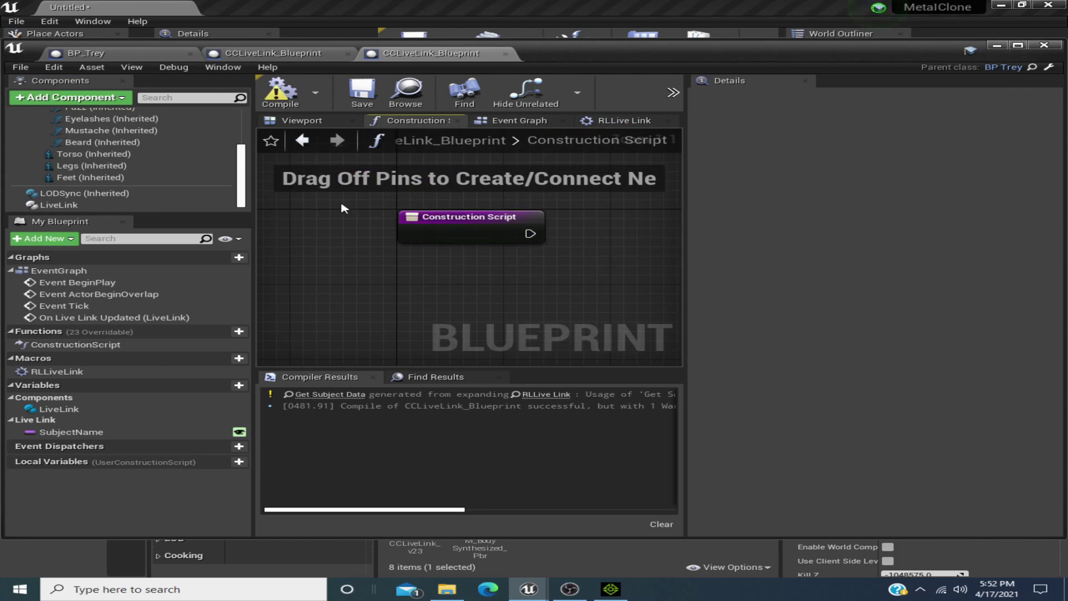
pyautogui.rightClick(425, 218)
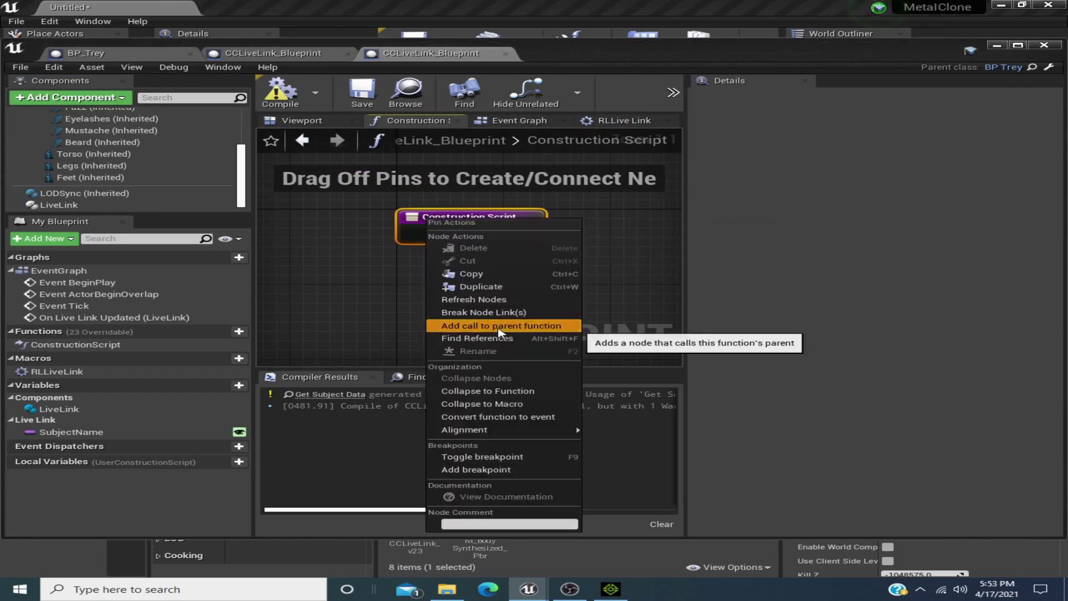
# Add a Parent: Construction Script call and wire Construction Script into it.
pyautogui.click(501, 325)
pyautogui.moveTo(501, 293); pyautogui.dragTo(407, 288, button='right')
pyautogui.moveTo(355, 267); pyautogui.dragTo(556, 224)
pyautogui.moveTo(436, 228); pyautogui.dragTo(504, 237)
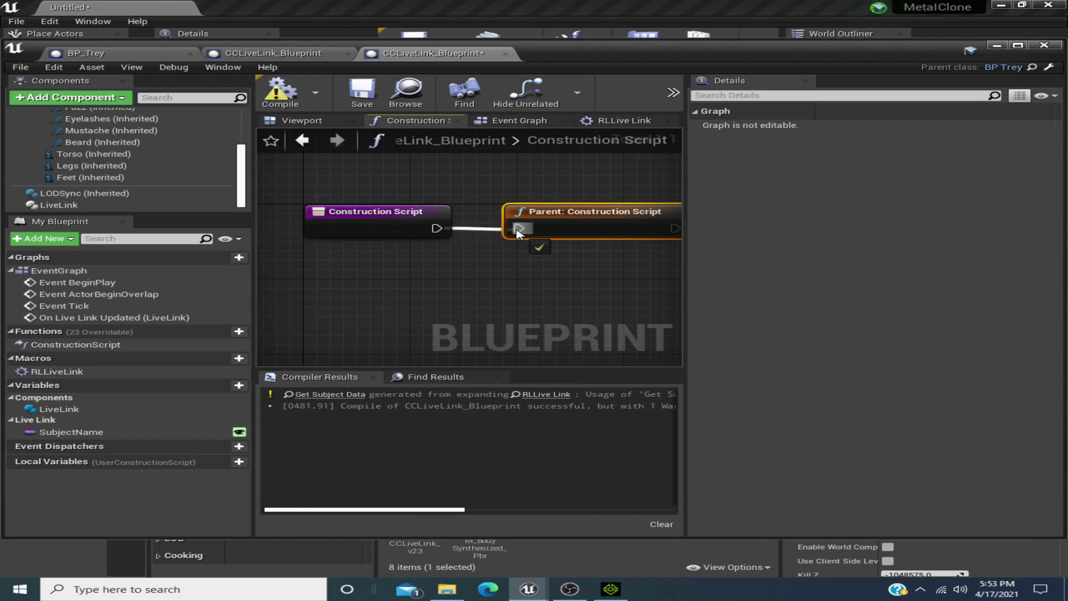
# Add a Parent: BeginPlay call in the Event Graph and connect Event BeginPlay to it.
pyautogui.click(492, 123)
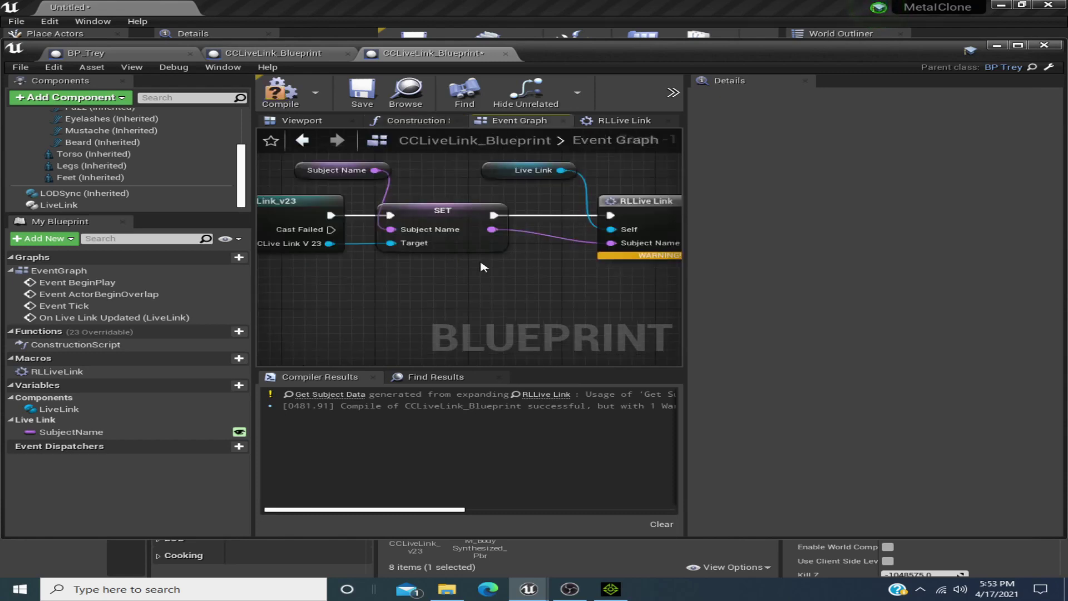
pyautogui.scroll(-4, 483, 267)
pyautogui.scroll(2, 446, 234)
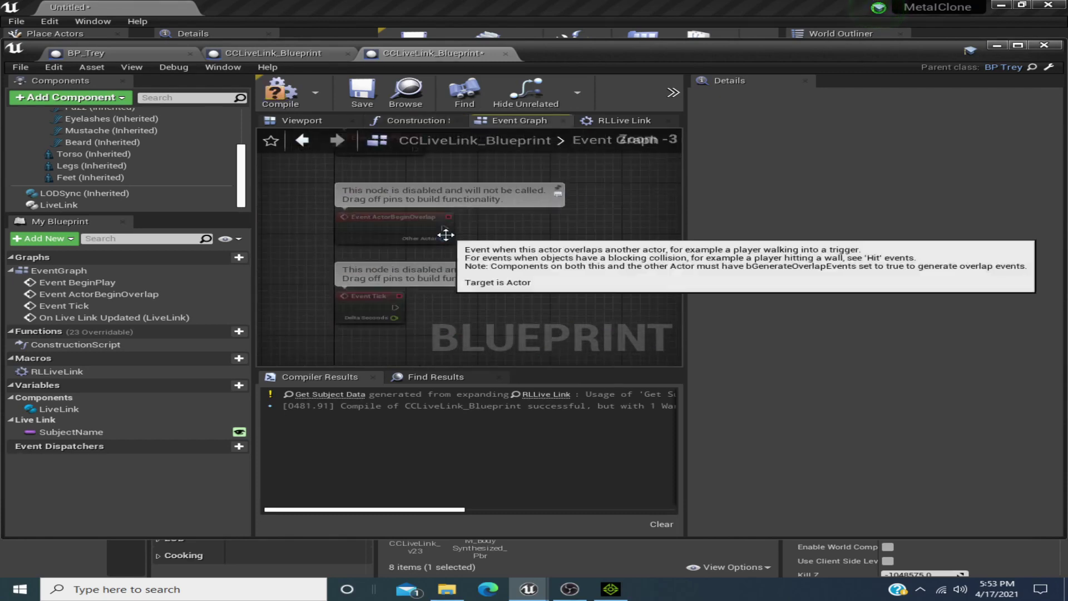
pyautogui.moveTo(412, 143); pyautogui.dragTo(439, 239, button='right')
pyautogui.rightClick(433, 239)
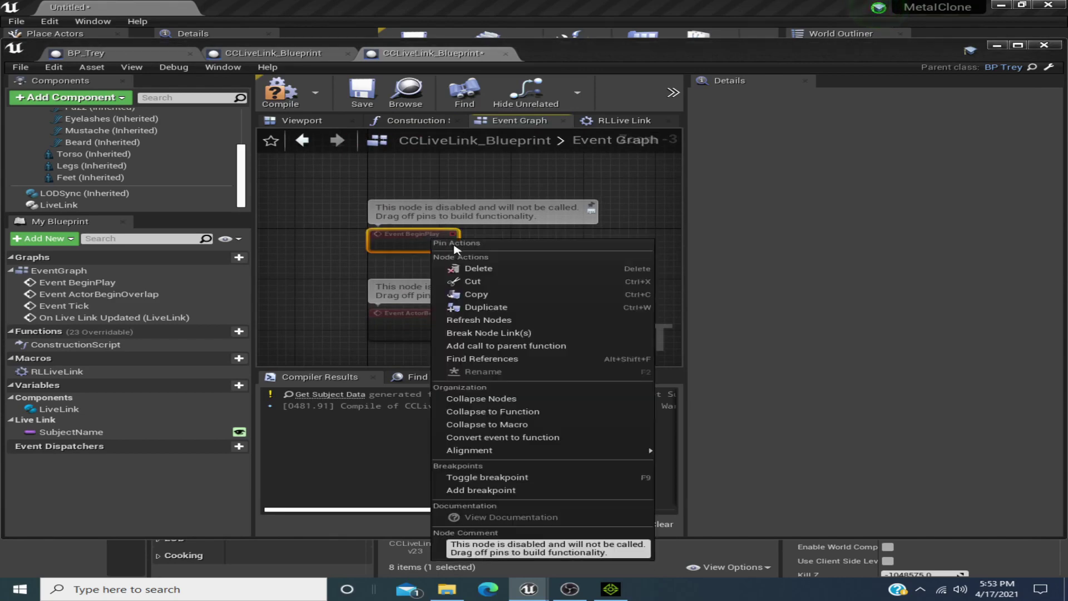
pyautogui.click(518, 346)
pyautogui.moveTo(451, 271); pyautogui.dragTo(586, 236)
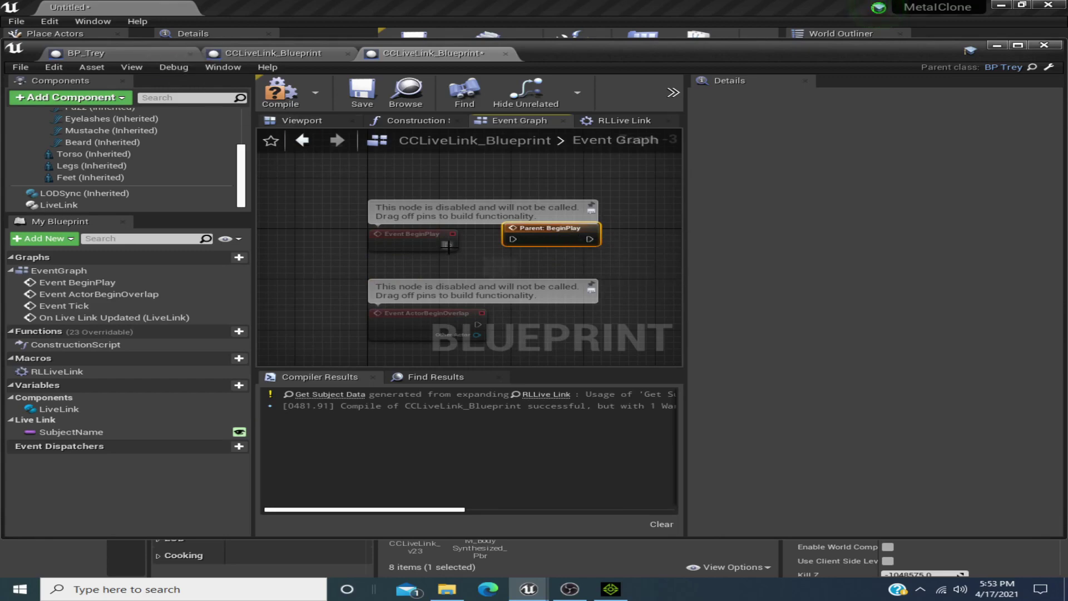
pyautogui.moveTo(513, 245); pyautogui.dragTo(513, 245)
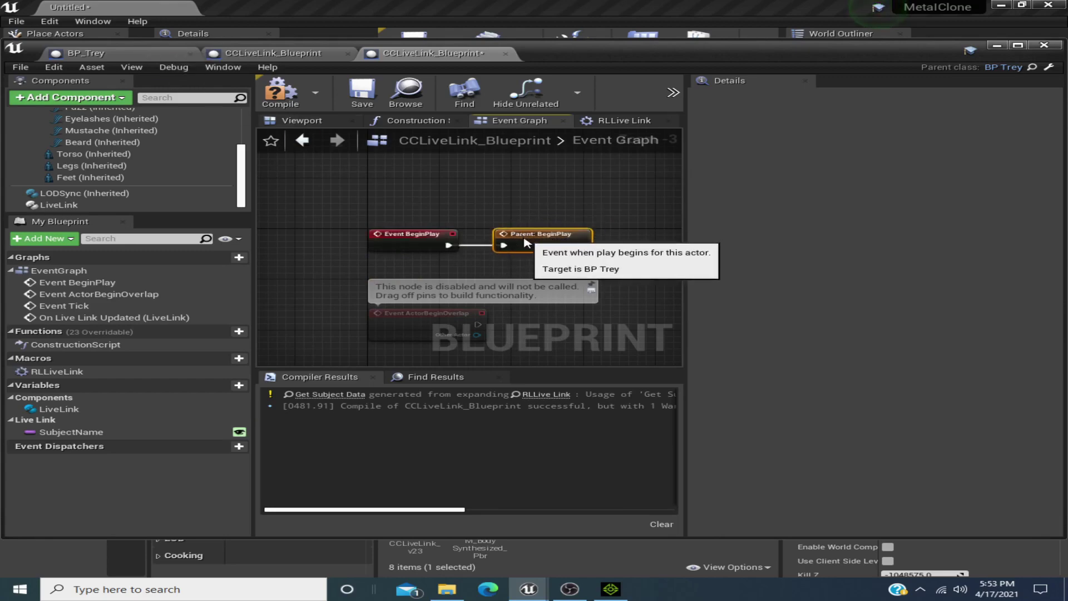
# Compare against BP_Trey's Event Graph and Construction Script.
pyautogui.click(155, 55)
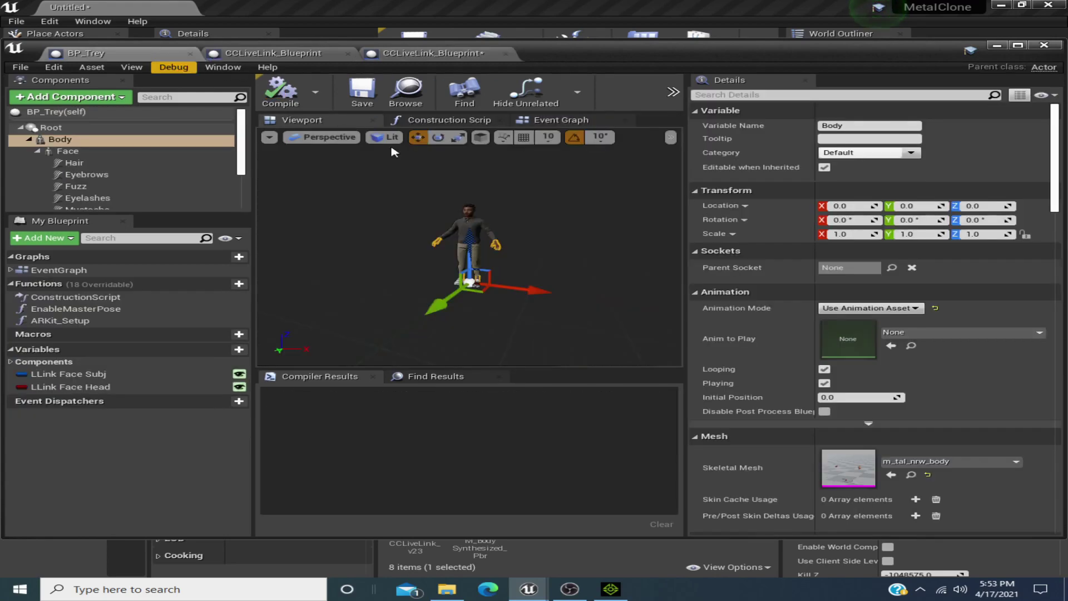
pyautogui.click(558, 120)
pyautogui.scroll(8, 476, 228)
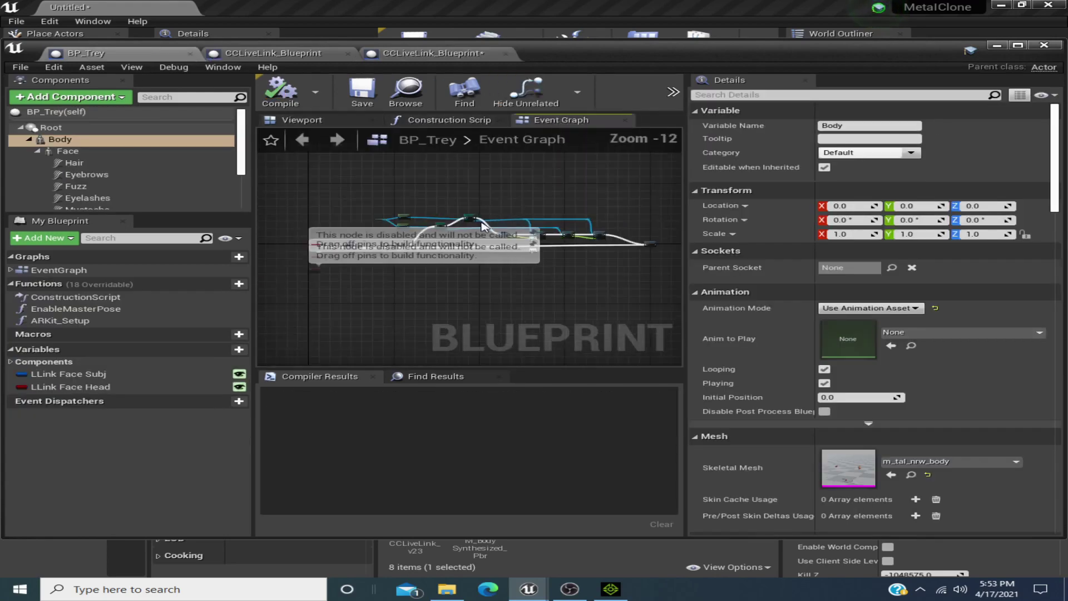
pyautogui.scroll(-2, 602, 232)
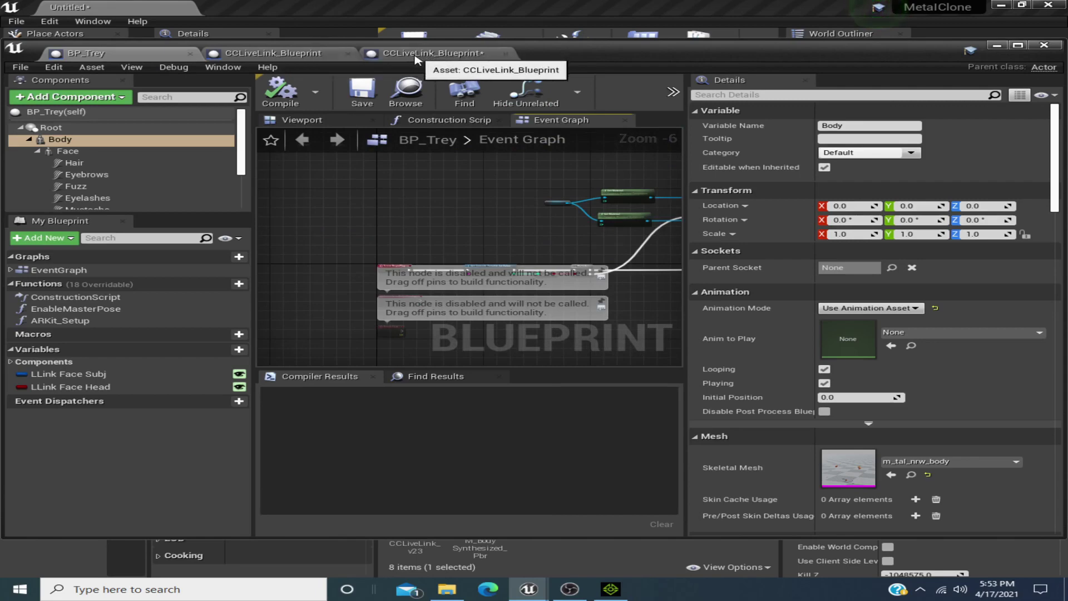
pyautogui.click(437, 122)
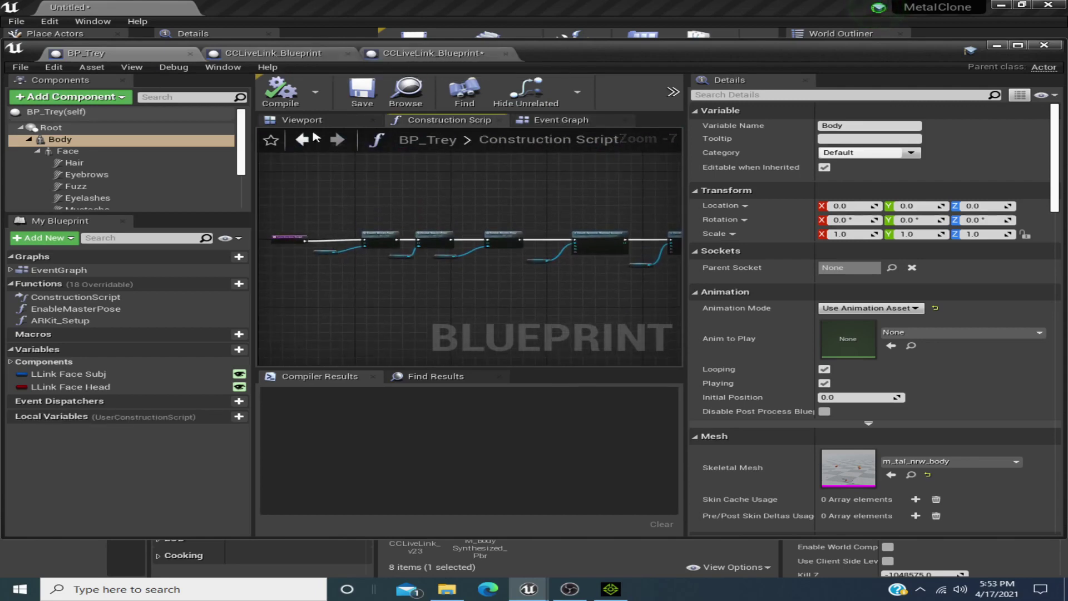
# Save CCLiveLink_Blueprint and review its Construction Script.
pyautogui.click(445, 53)
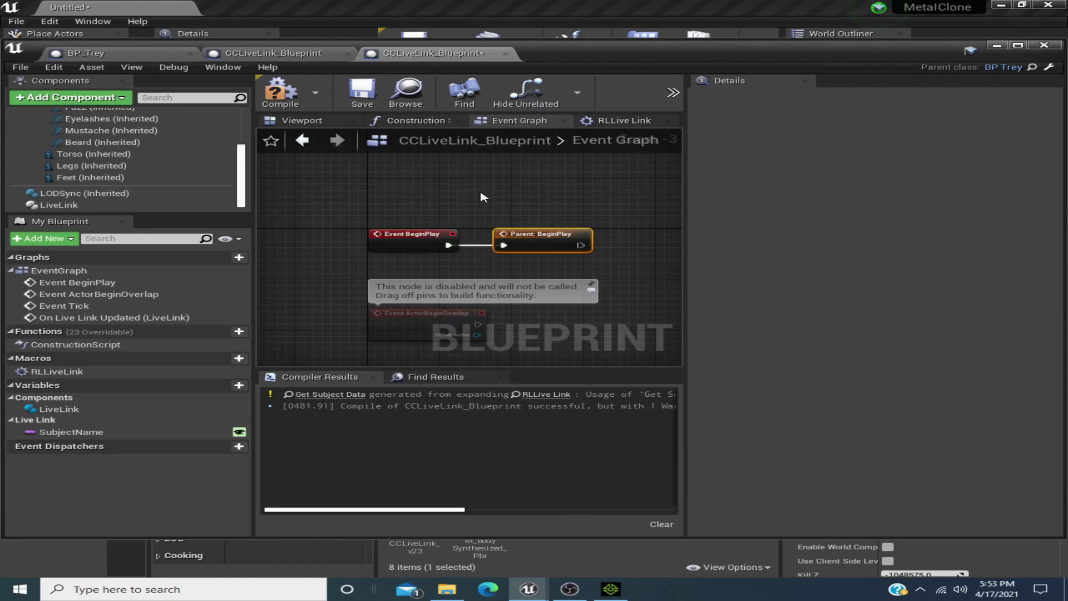
pyautogui.click(362, 92)
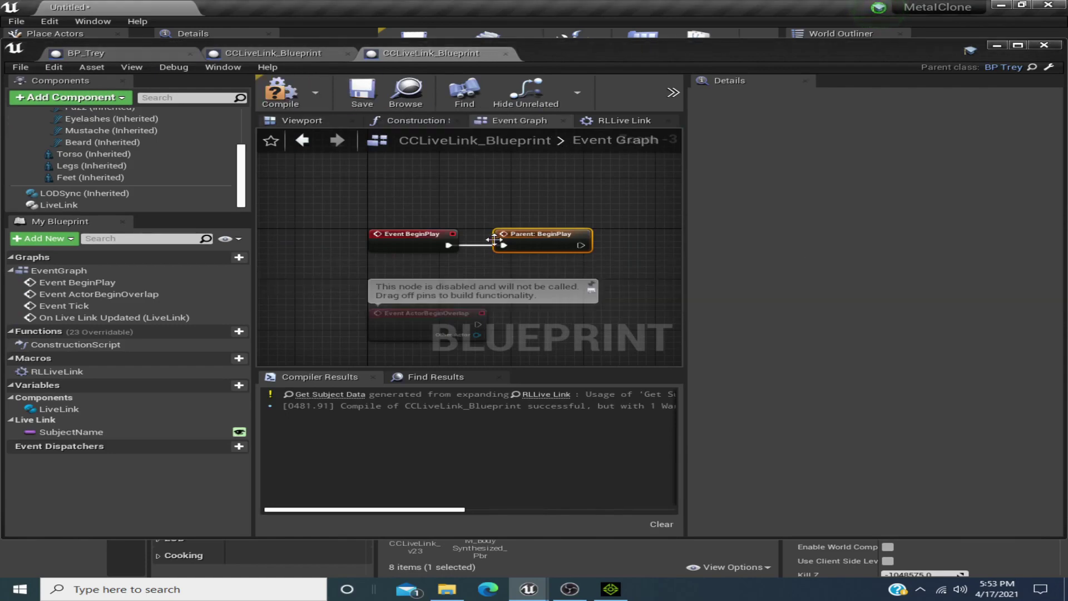
pyautogui.click(416, 238)
pyautogui.click(412, 120)
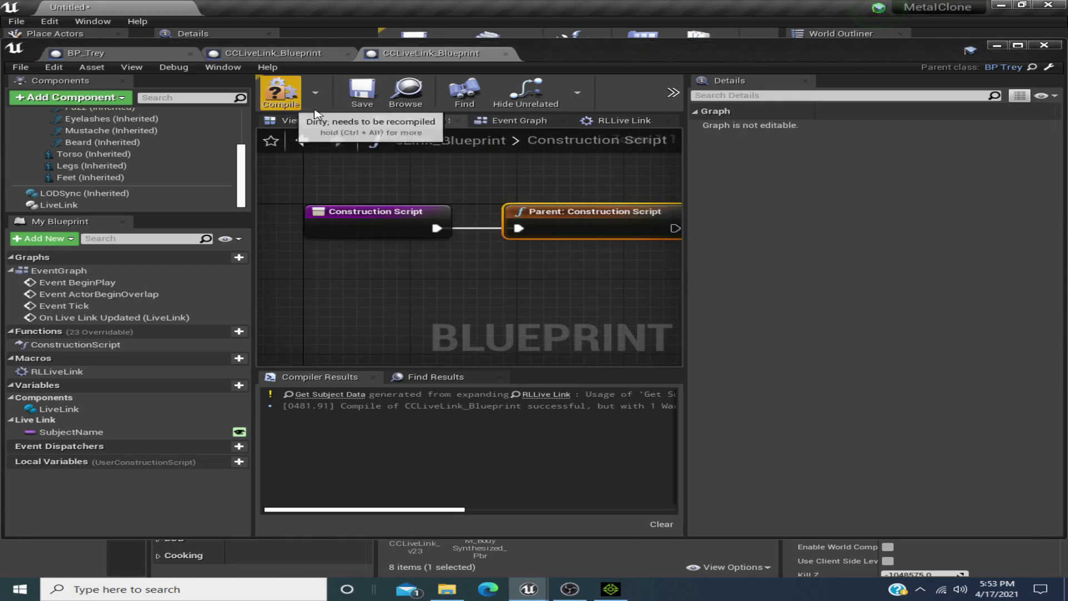
pyautogui.scroll(4, 123, 148)
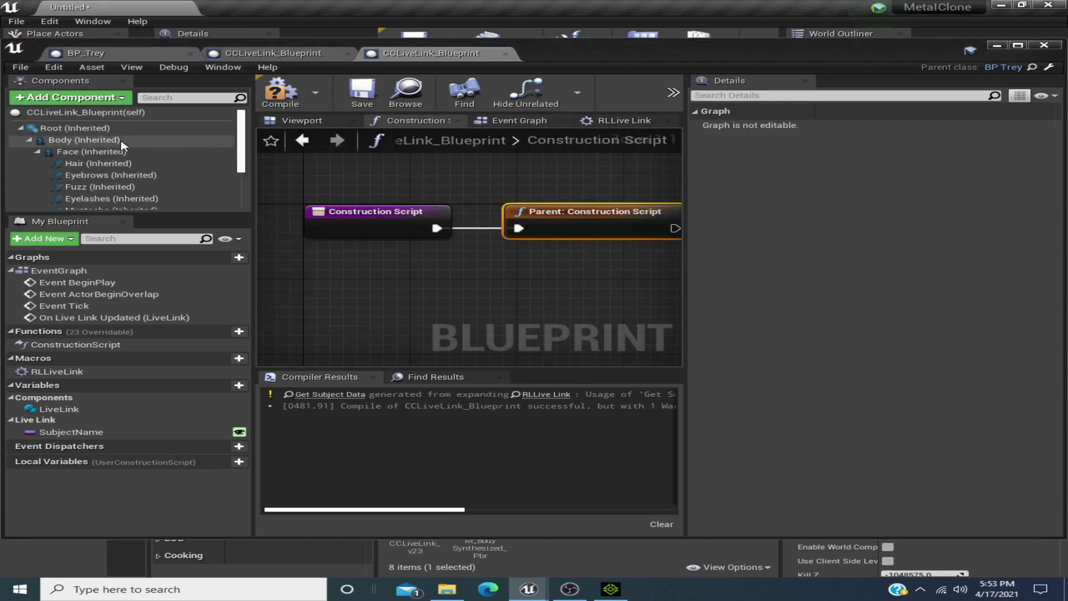
# Assign the body skeletal mesh to the inherited Body component.
pyautogui.click(132, 143)
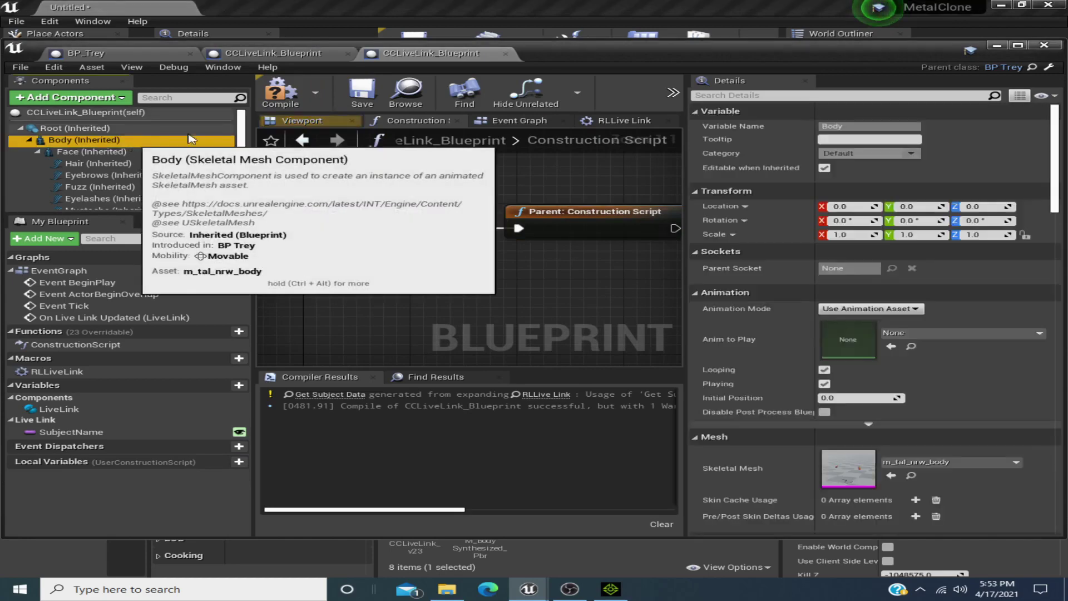
pyautogui.click(995, 47)
pyautogui.click(537, 478)
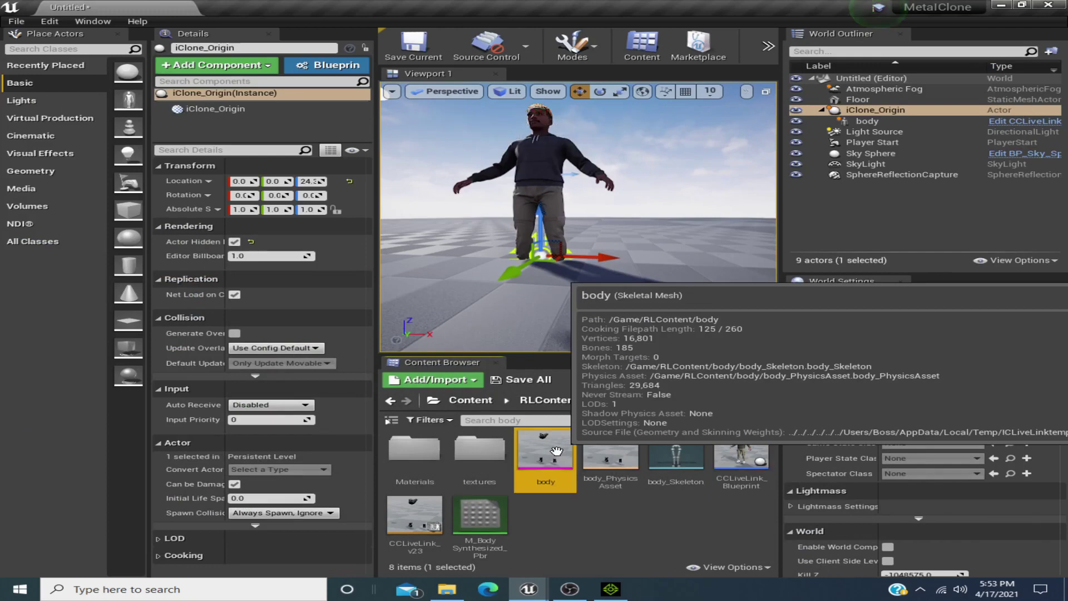
pyautogui.moveTo(535, 595)
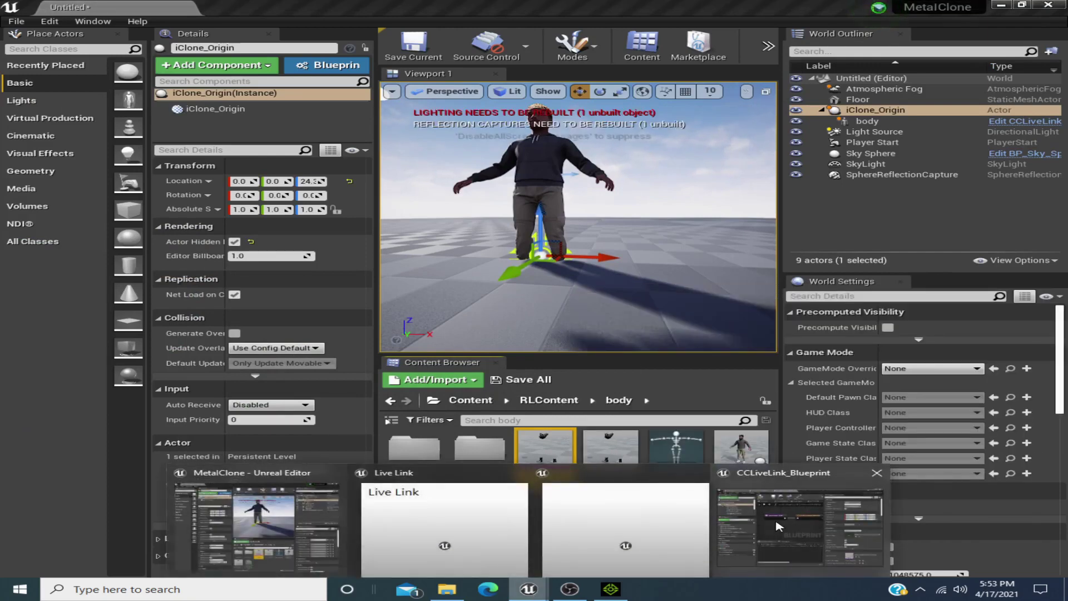
pyautogui.click(830, 495)
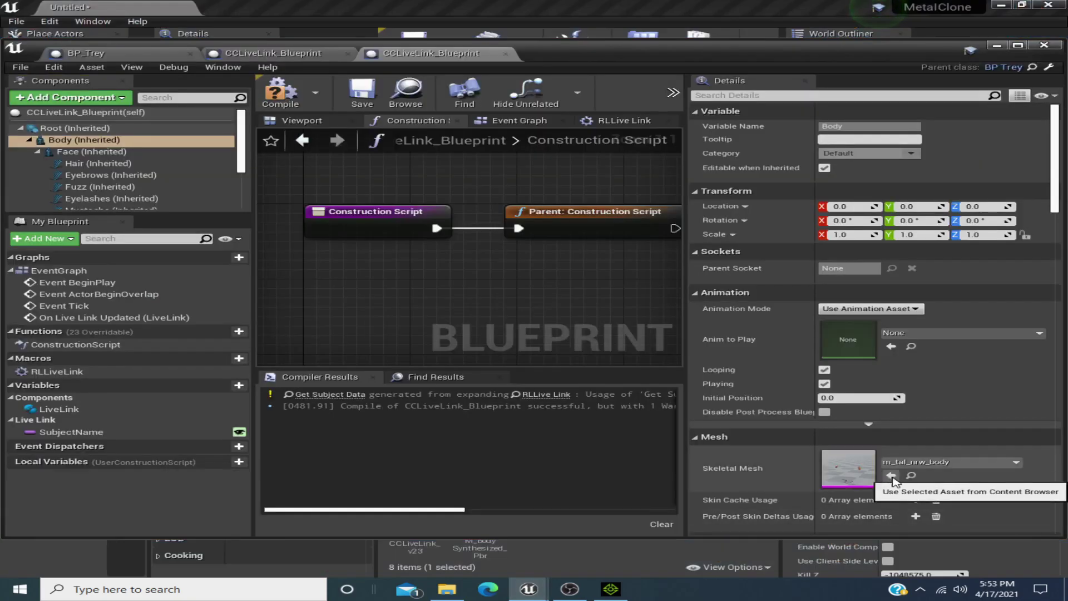
pyautogui.click(892, 475)
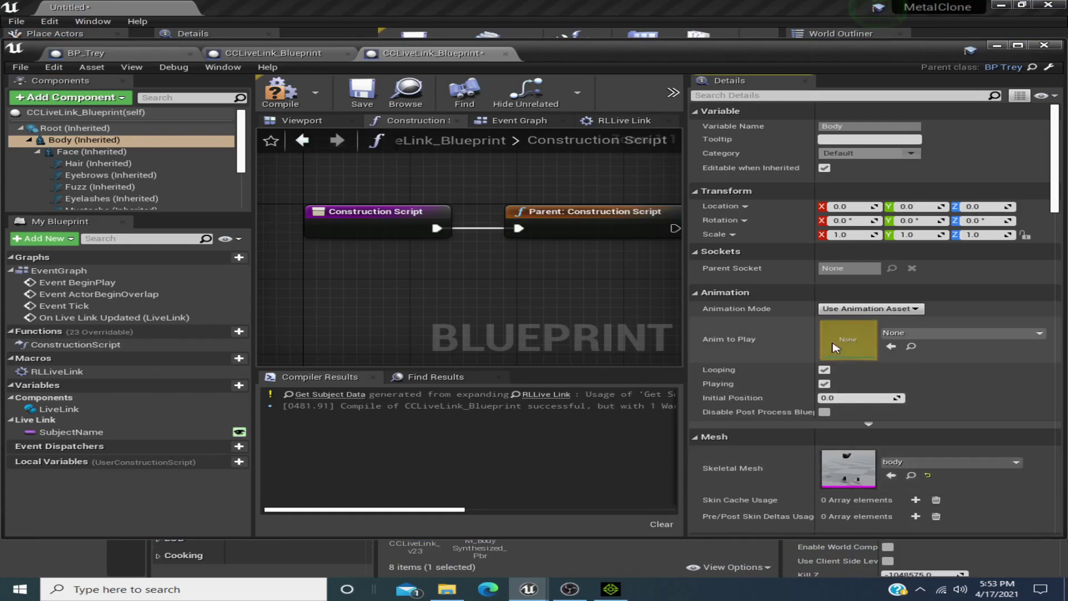
# Set Body's Animation Mode to Use Animation Blueprint with Anim Class CCLiveLink_v23_C, and save.
pyautogui.click(890, 310)
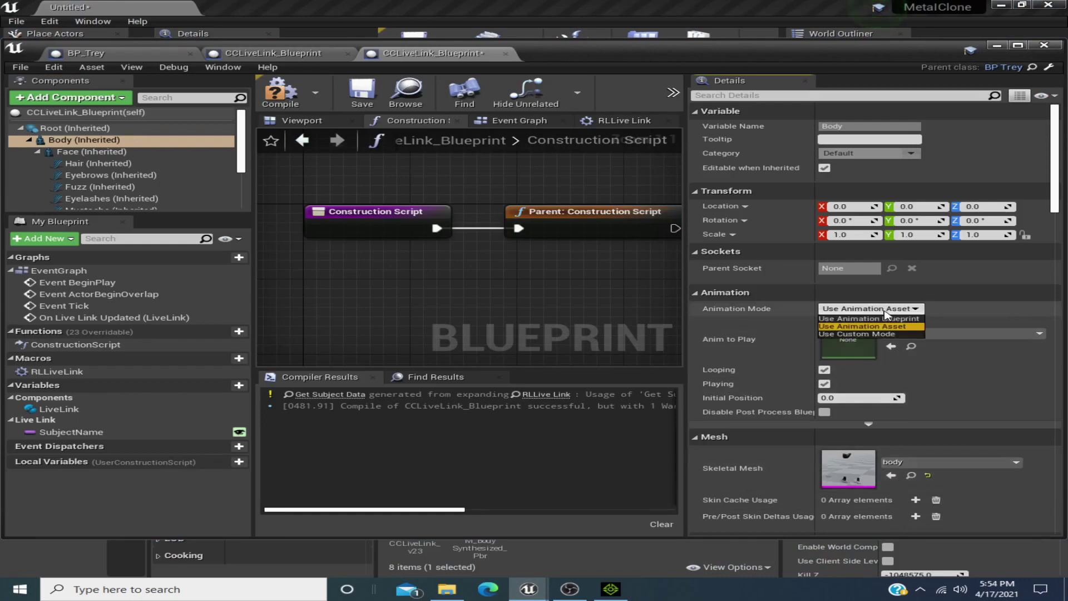
pyautogui.click(854, 319)
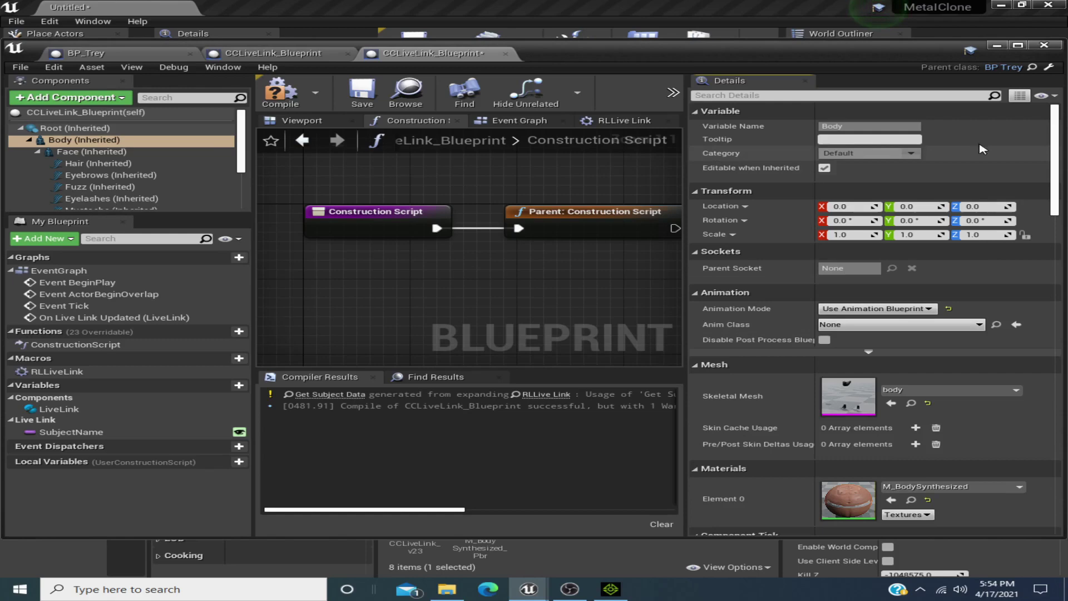
pyautogui.click(1005, 48)
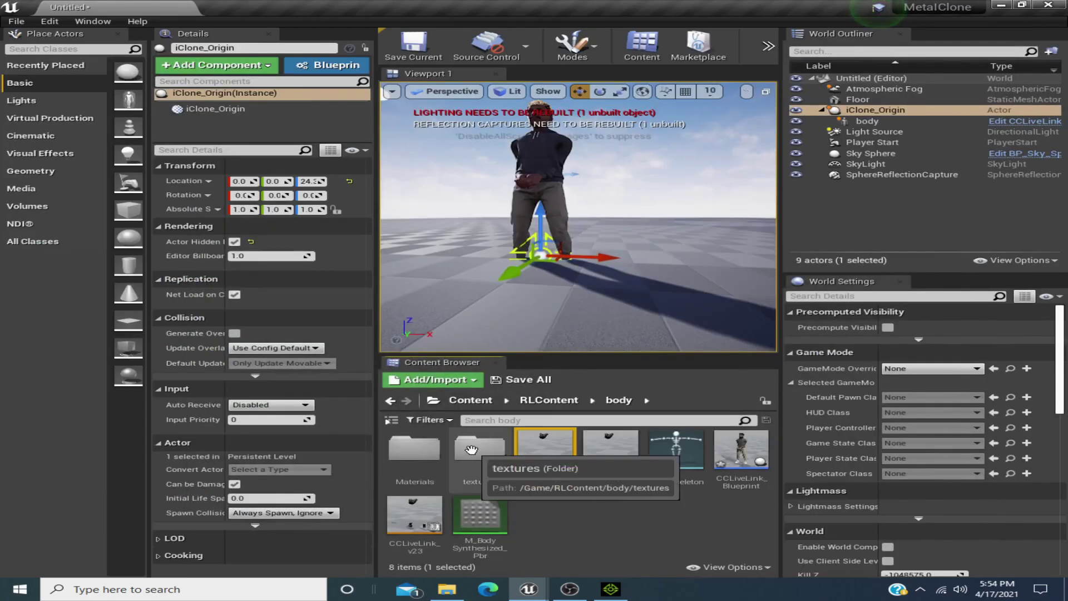
pyautogui.click(412, 500)
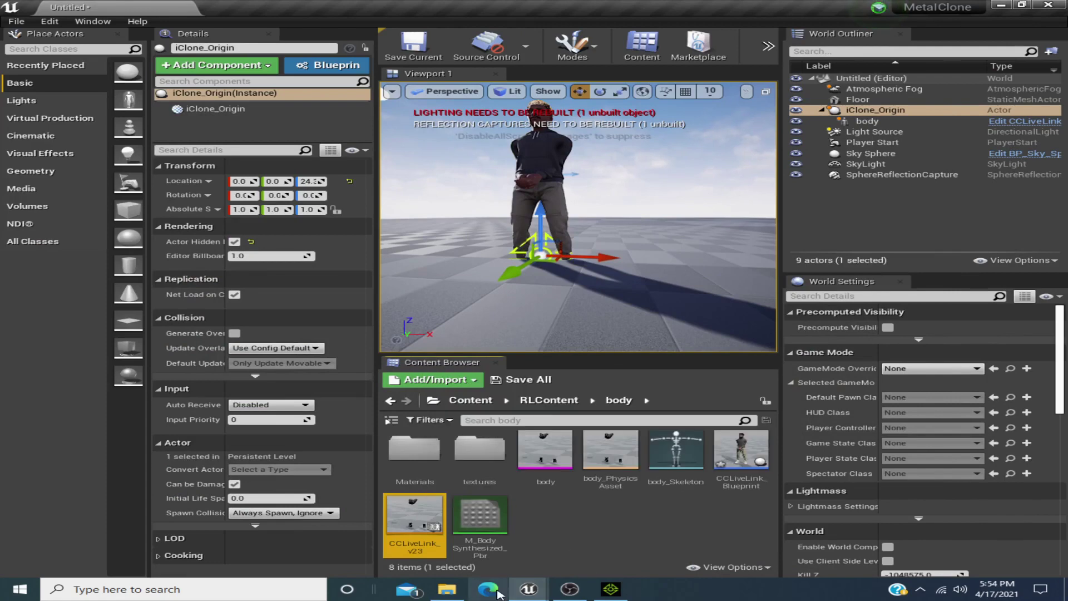
pyautogui.moveTo(529, 588)
pyautogui.click(793, 536)
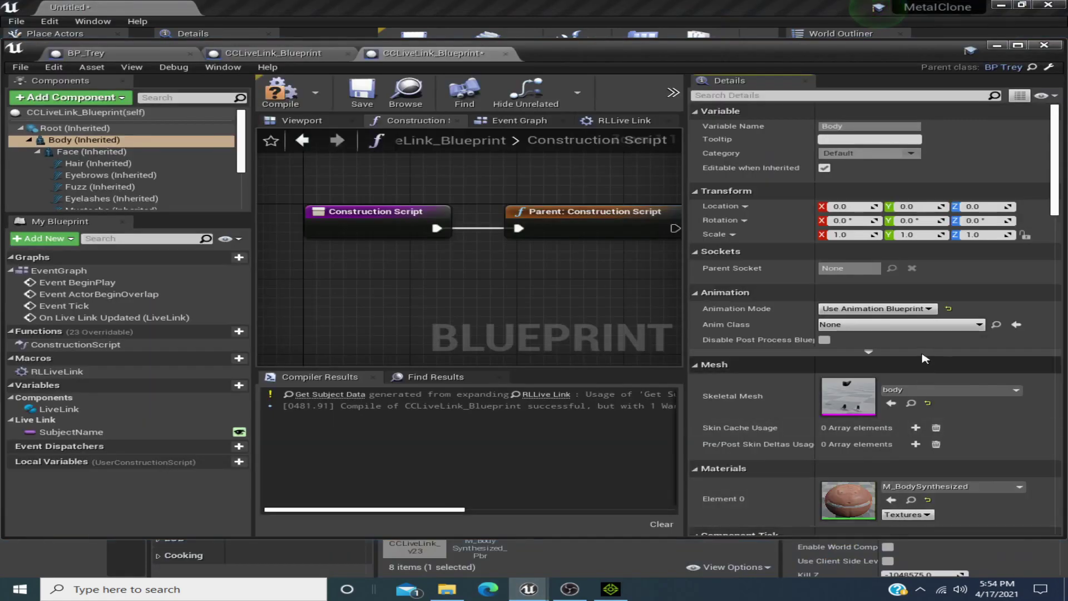
pyautogui.click(1016, 325)
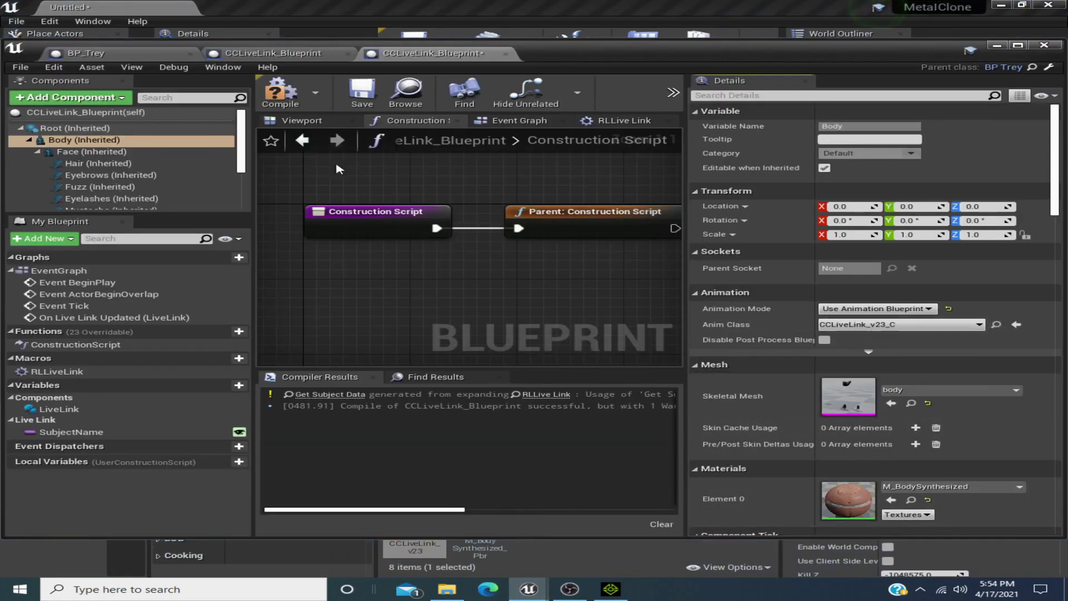
pyautogui.click(363, 91)
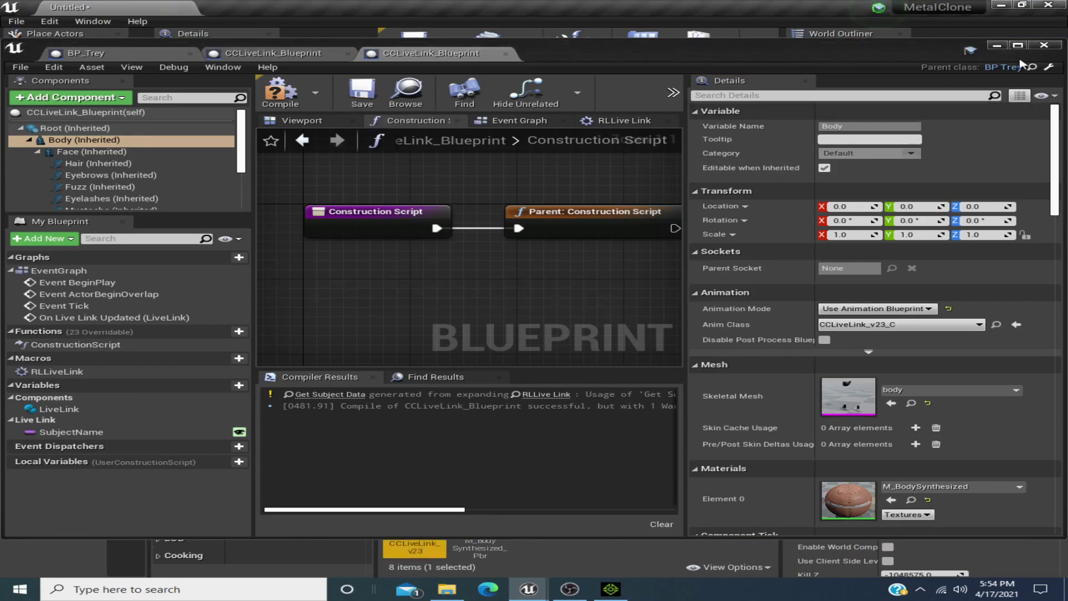
pyautogui.click(997, 46)
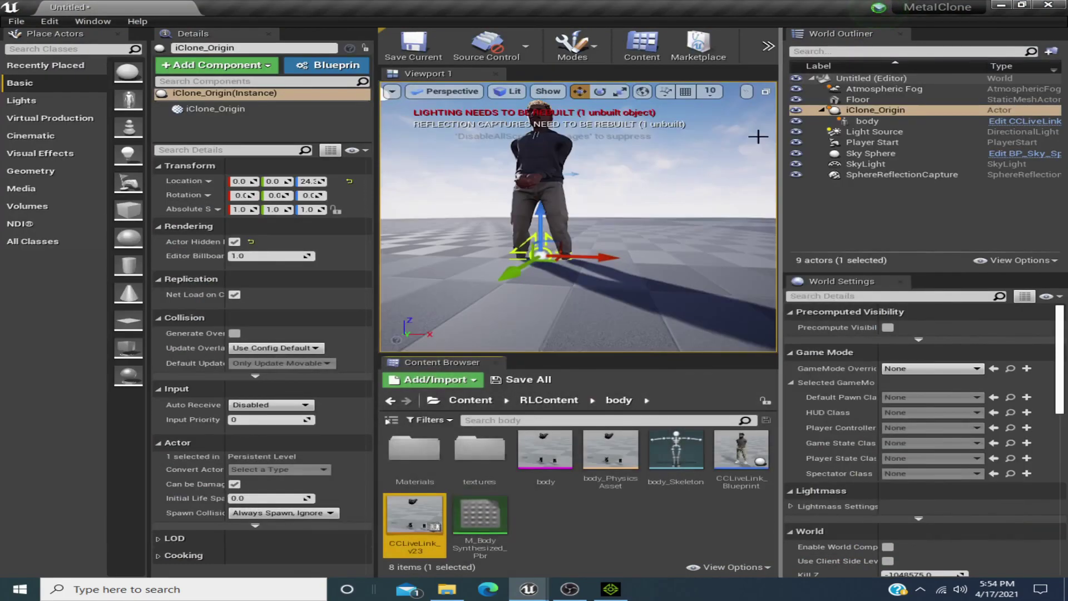
# In iClone 7, open the MotionPlus motion folder and show the Unreal Live Link link list.
pyautogui.click(612, 591)
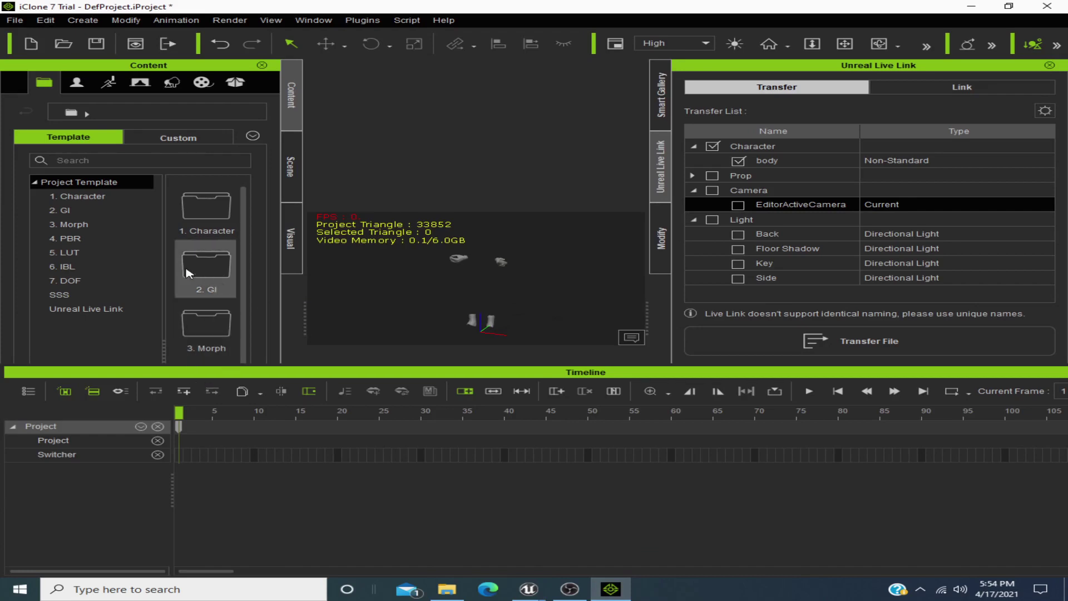
pyautogui.click(110, 82)
pyautogui.click(74, 210)
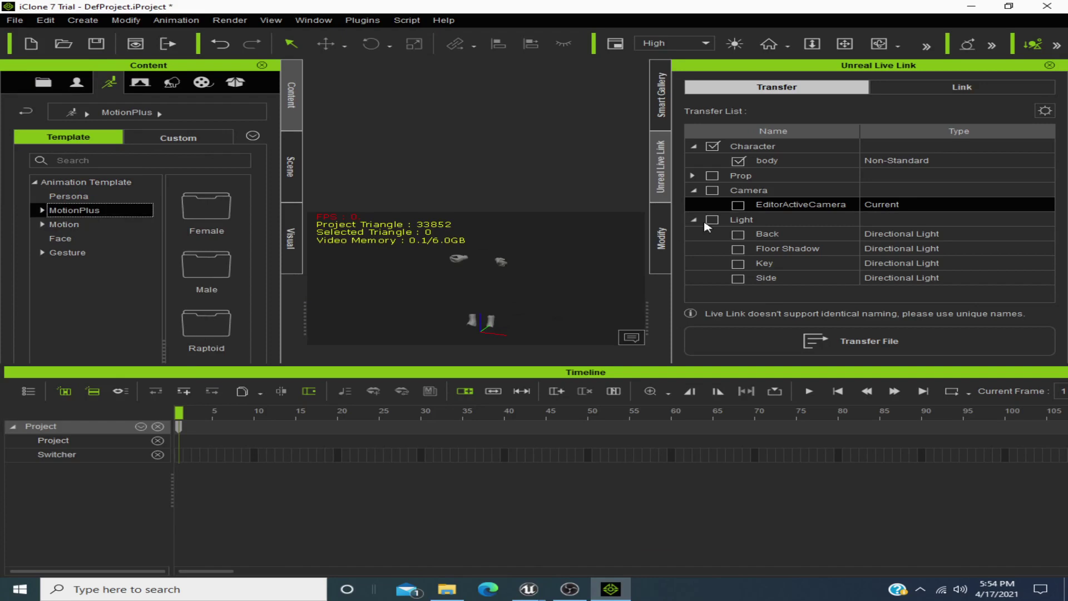
pyautogui.click(963, 88)
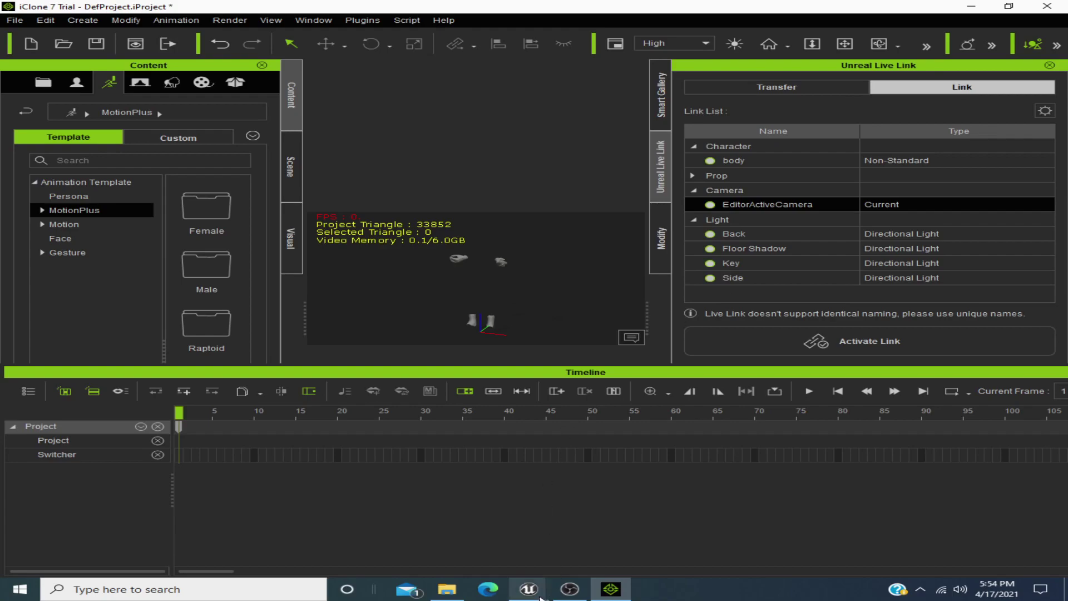
# Add an iClone LiveLink source on port 54321 in Unreal's Live Link window, then return to iClone.
pyautogui.moveTo(540, 592)
pyautogui.click(442, 549)
pyautogui.click(180, 100)
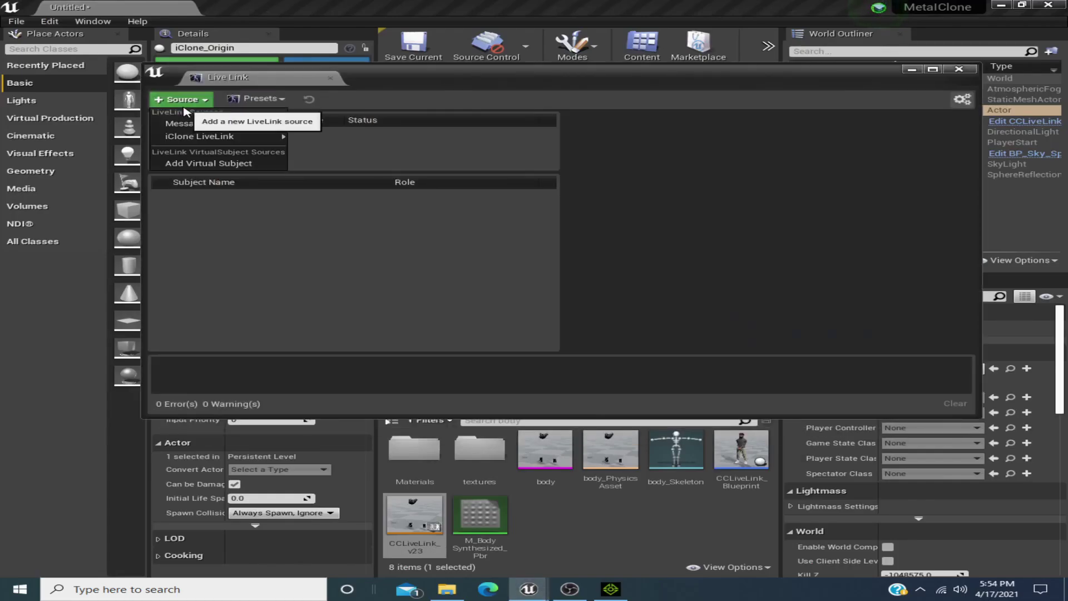
pyautogui.moveTo(222, 136)
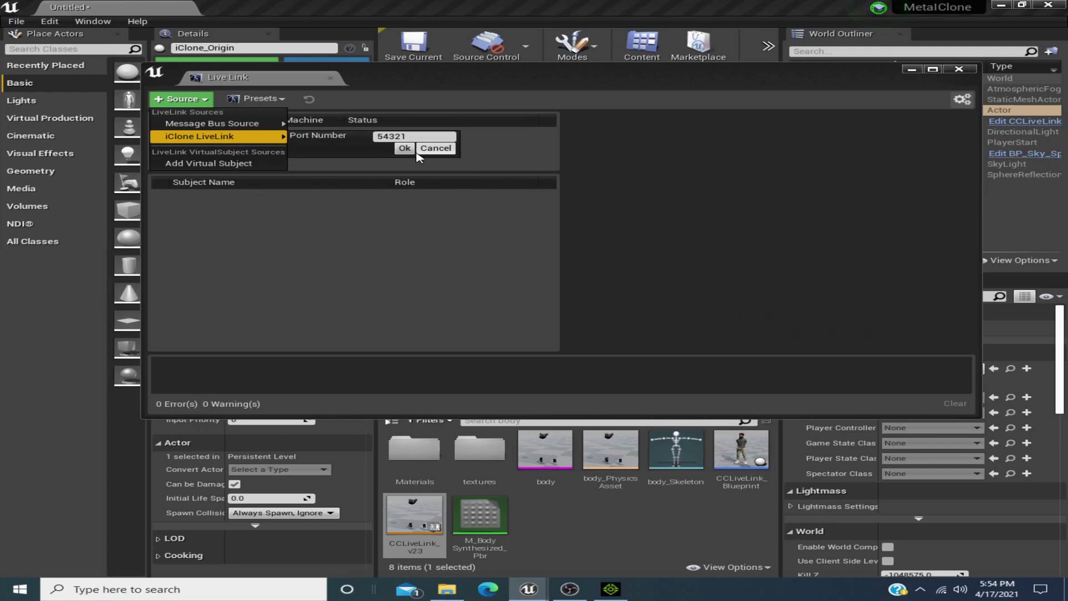
pyautogui.click(404, 148)
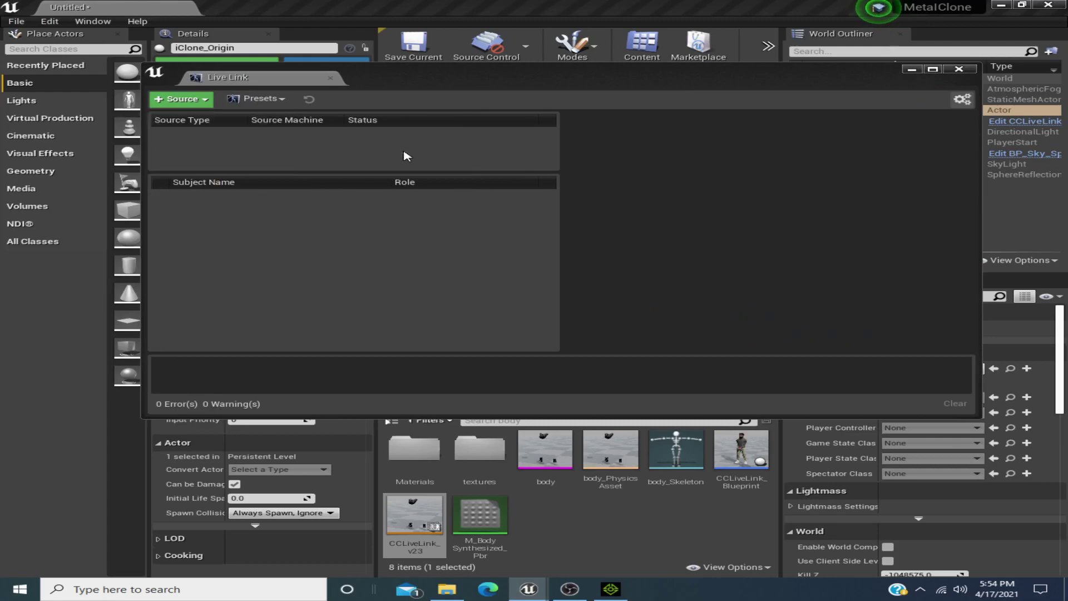
pyautogui.click(913, 68)
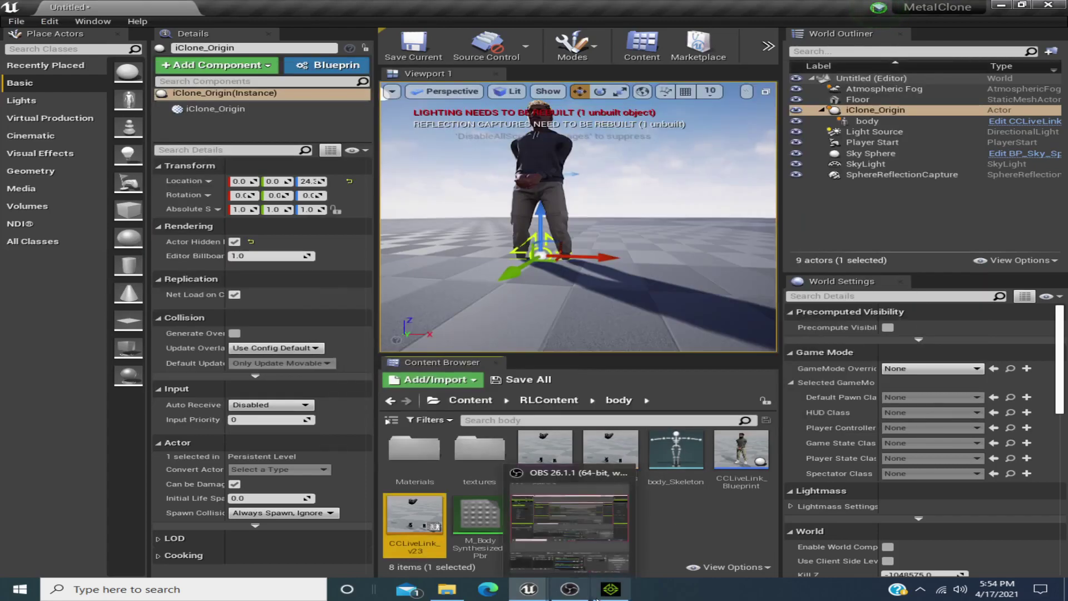
pyautogui.click(611, 590)
# Activate the iClone Live Link to Unreal and check the Unreal editor.
pyautogui.click(862, 346)
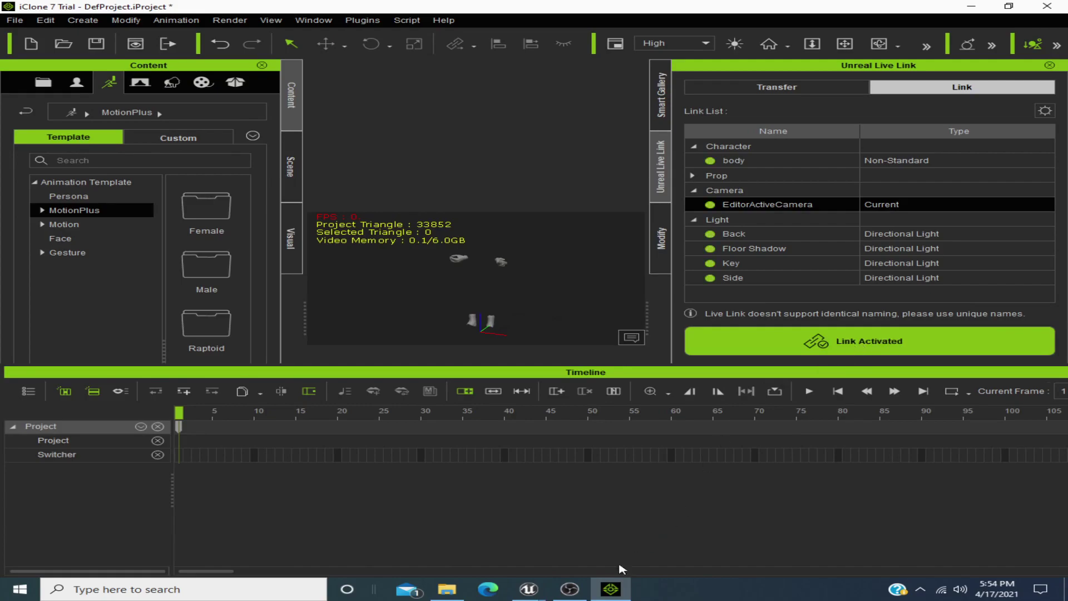
pyautogui.moveTo(529, 588)
pyautogui.click(306, 540)
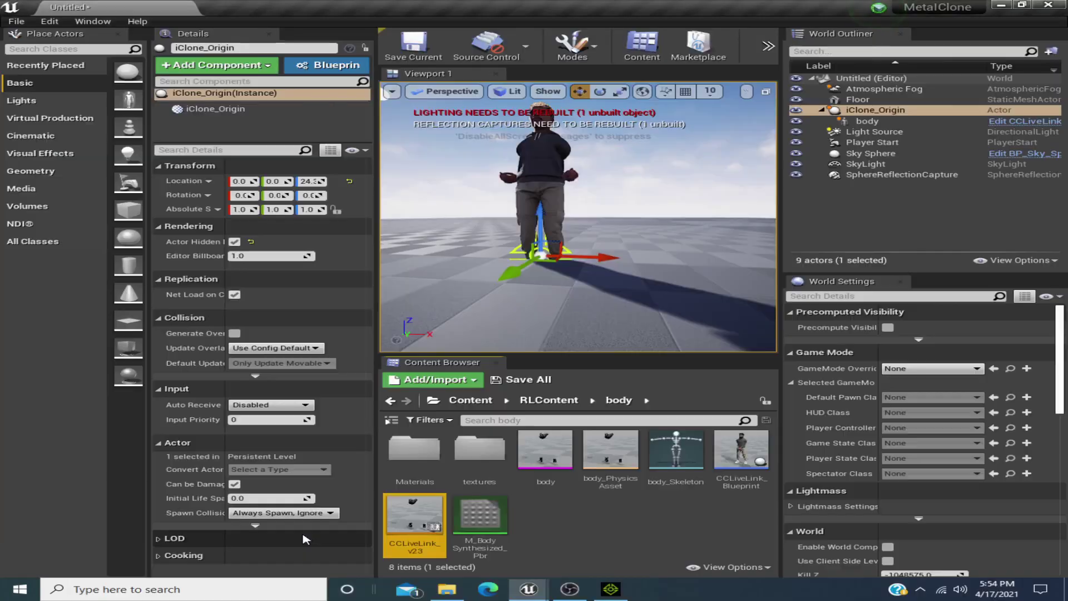
pyautogui.click(568, 589)
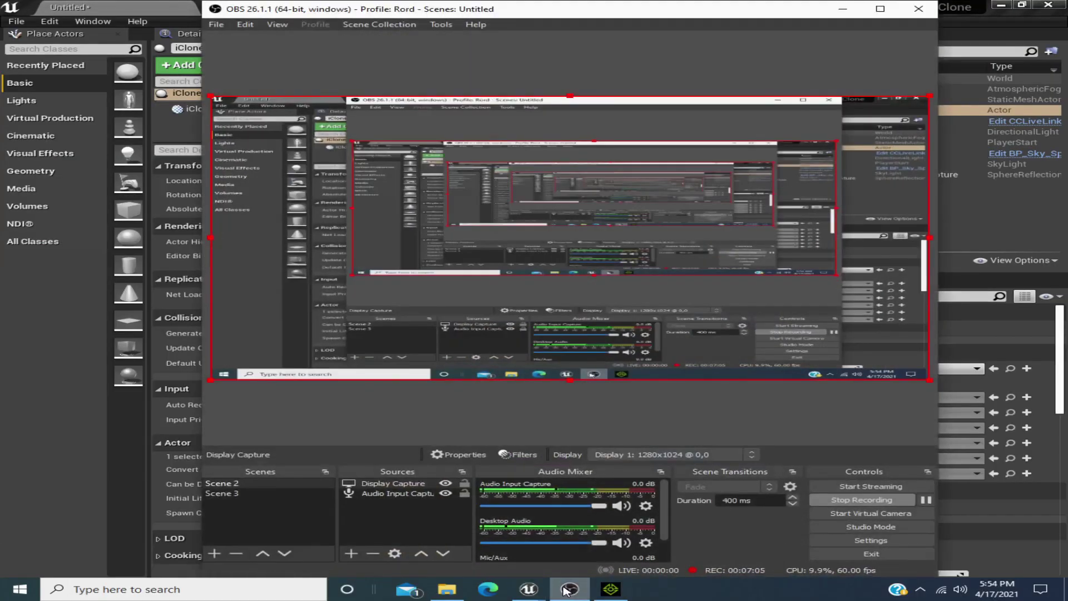
pyautogui.click(566, 589)
pyautogui.click(602, 590)
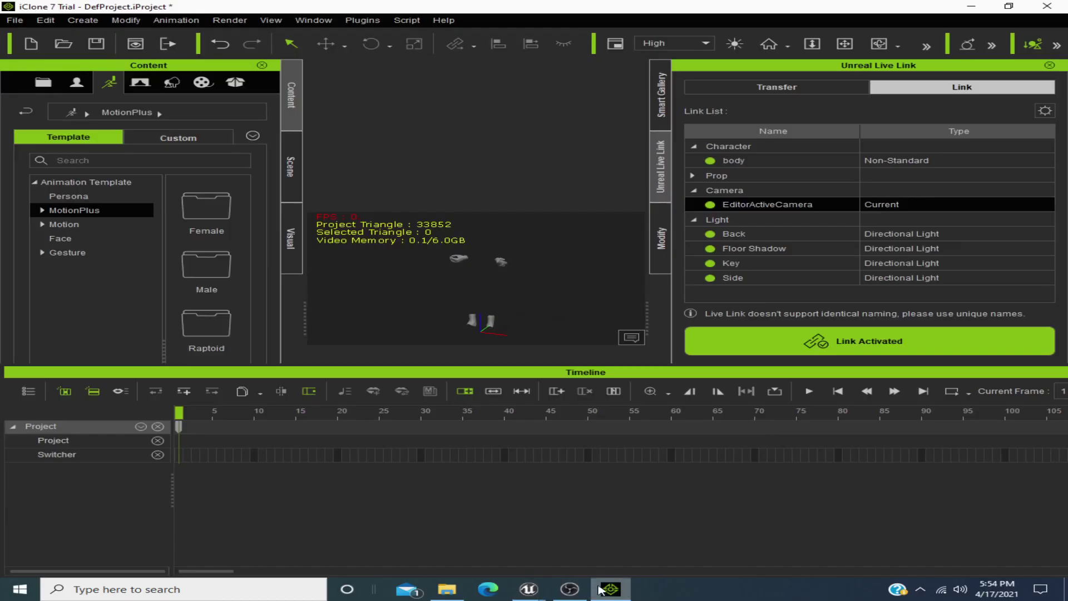
# Browse to the 02_G6 Motion_Mason Move motions and apply Walk Relaxed_loop to the character.
pyautogui.click(81, 225)
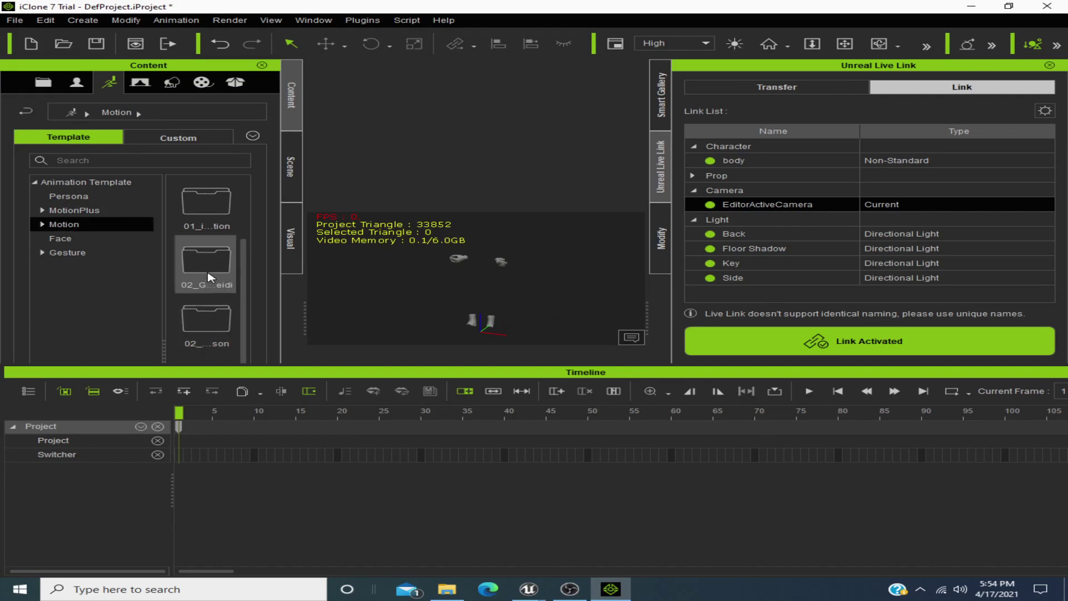
pyautogui.doubleClick(211, 277)
pyautogui.click(108, 293)
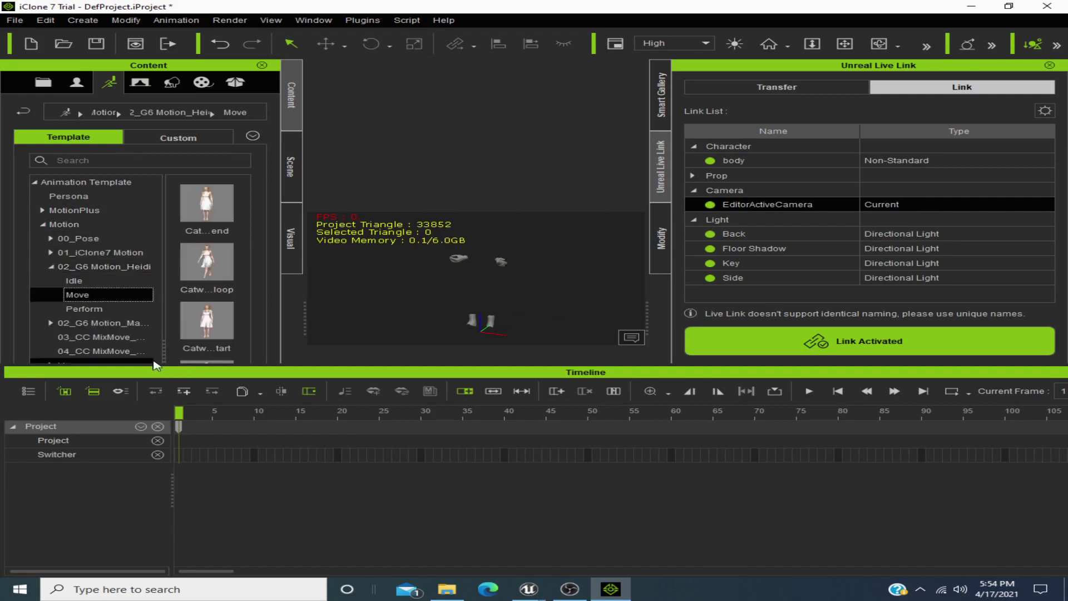
pyautogui.click(105, 323)
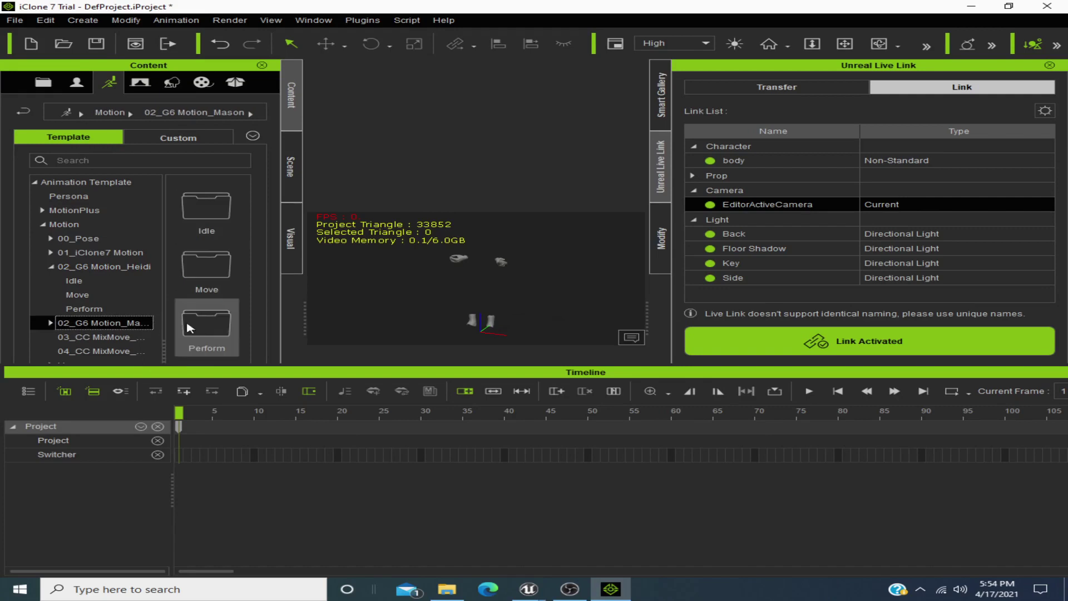
pyautogui.doubleClick(213, 279)
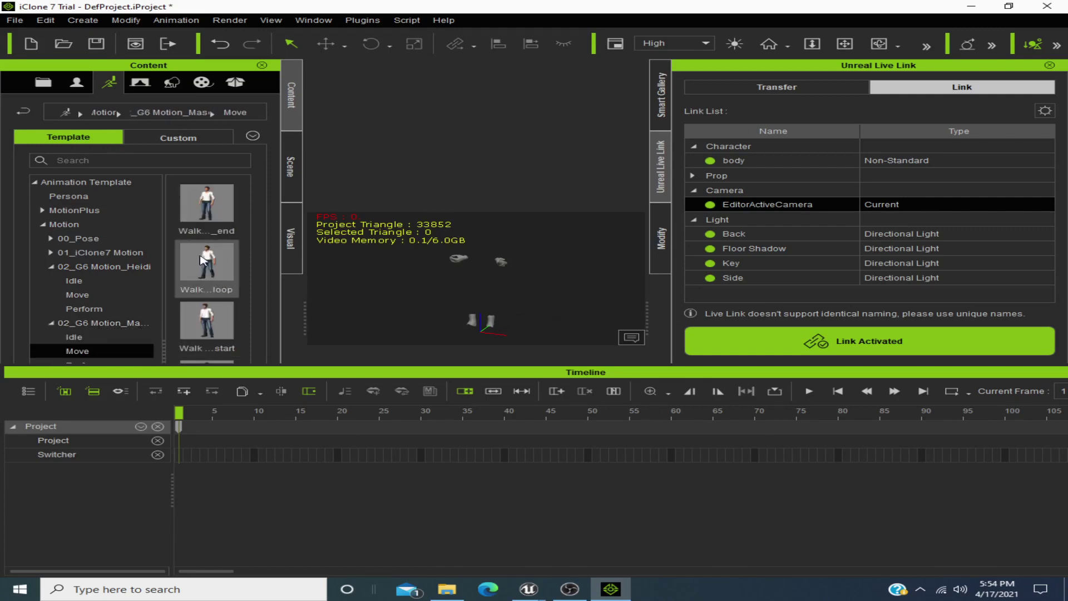
pyautogui.moveTo(203, 262); pyautogui.dragTo(466, 262)
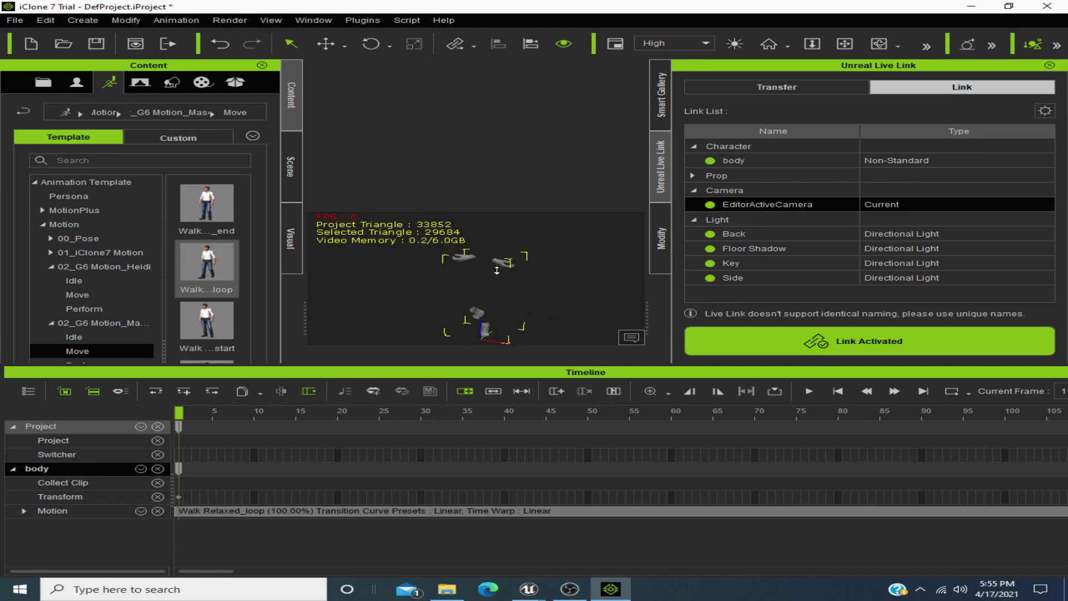
# Apply the Walk Relaxed_end motion to the character and check it in Unreal.
pyautogui.scroll(2, 518, 268)
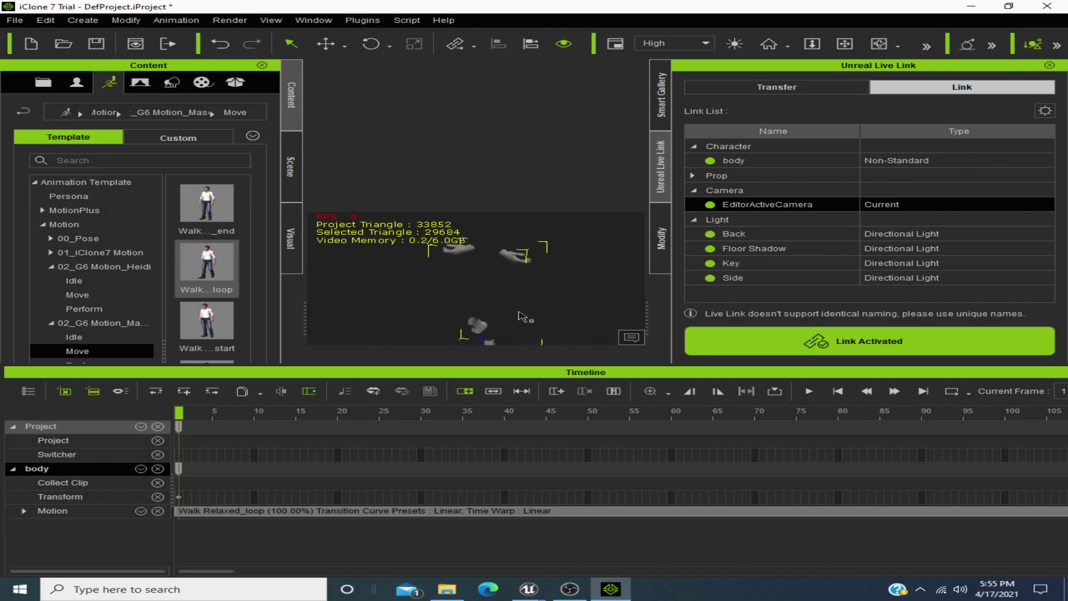
pyautogui.scroll(-2, 492, 261)
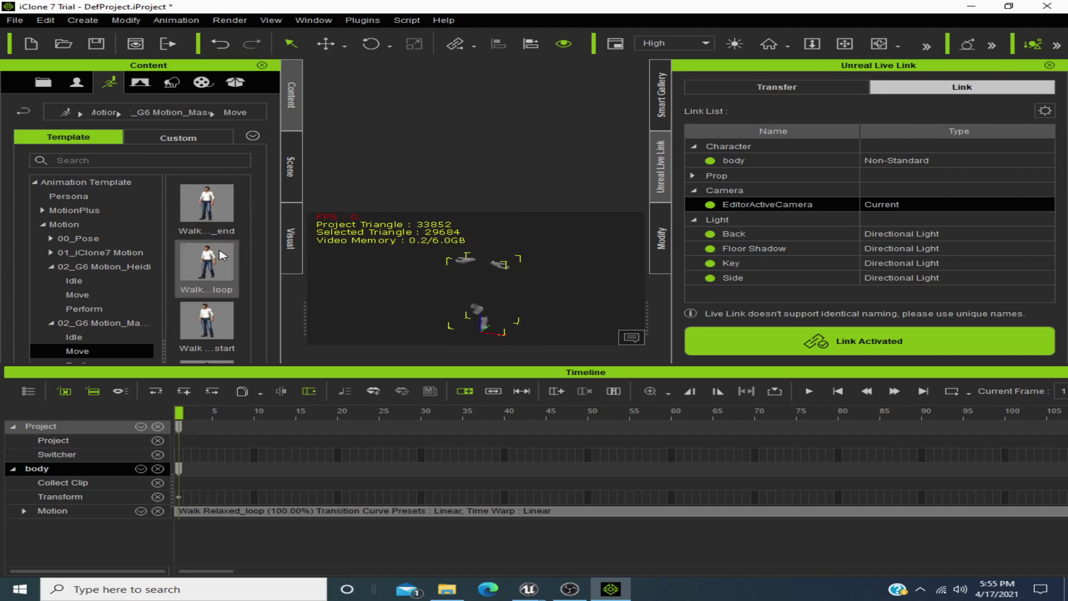
pyautogui.moveTo(205, 209); pyautogui.dragTo(473, 264)
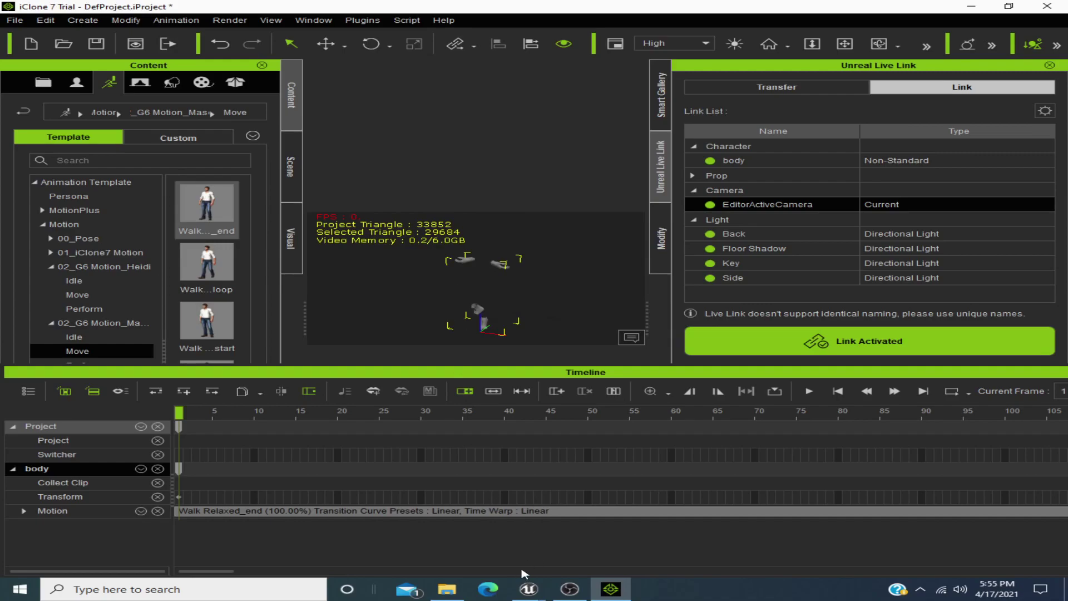
pyautogui.moveTo(525, 587)
pyautogui.click(261, 531)
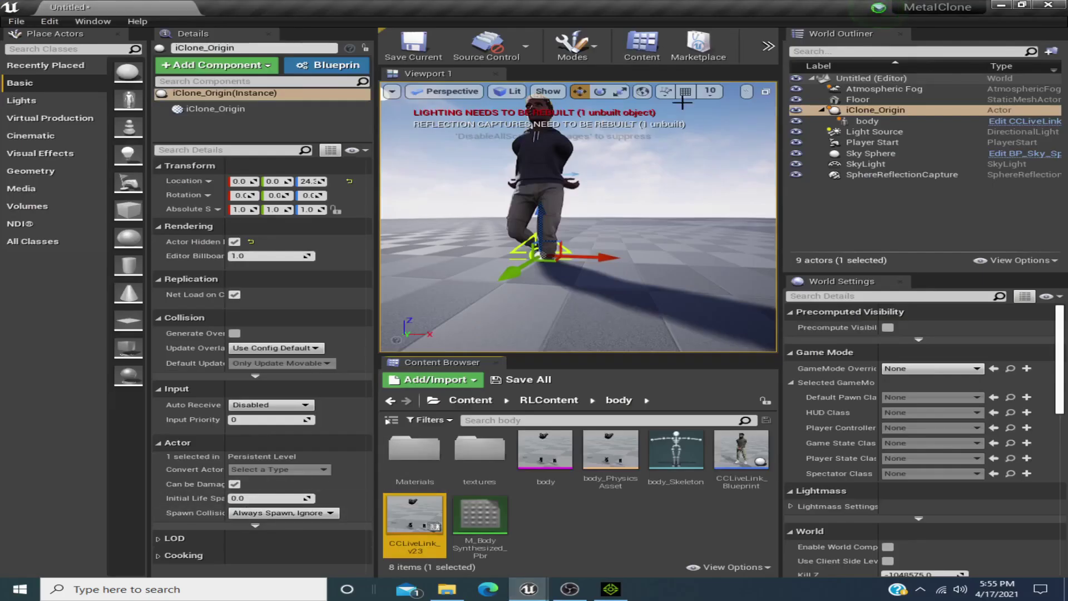
pyautogui.click(610, 589)
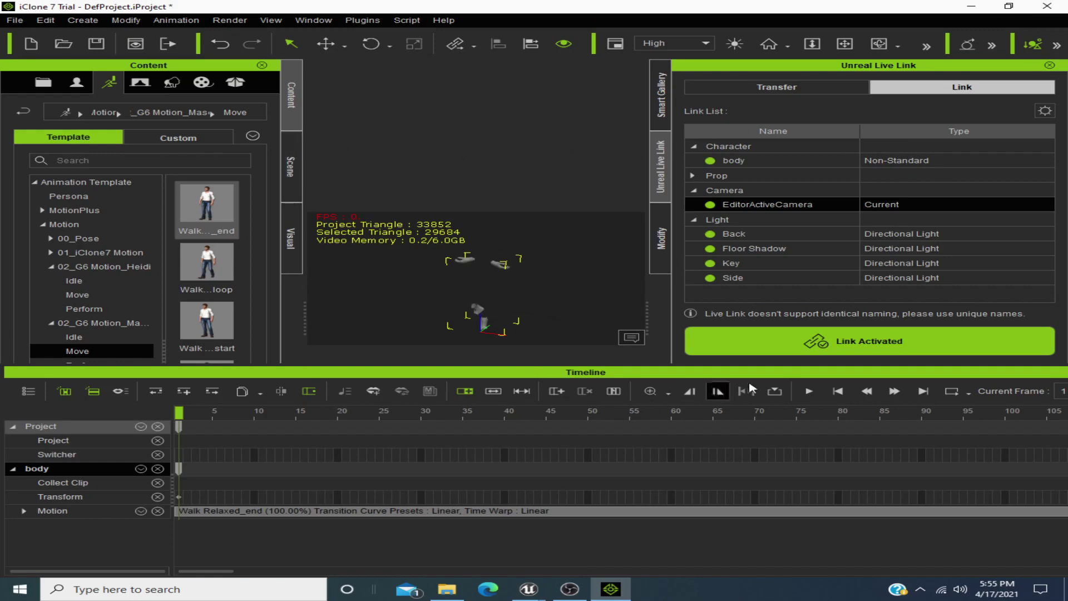
# Play the walk animation, watch it in Unreal, then rewind to frame 1 and replay.
pyautogui.click(809, 391)
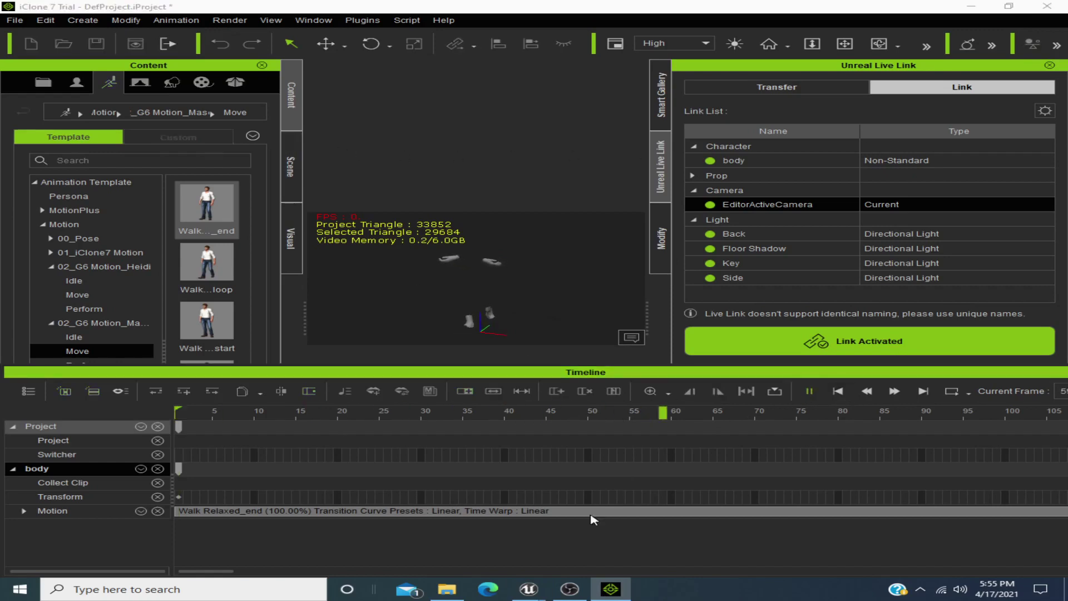
pyautogui.moveTo(530, 589)
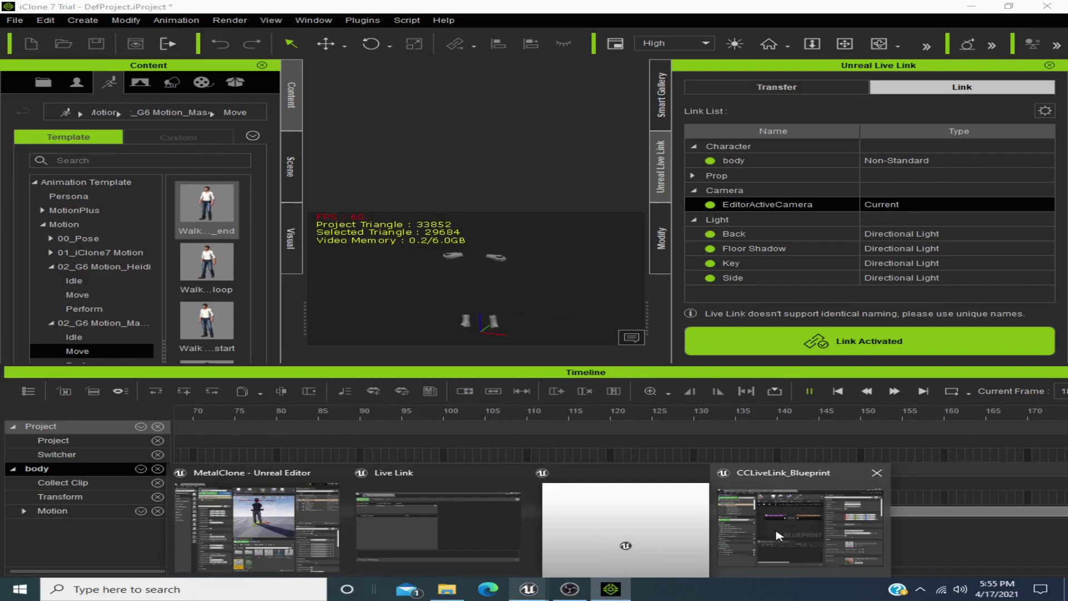
pyautogui.click(309, 525)
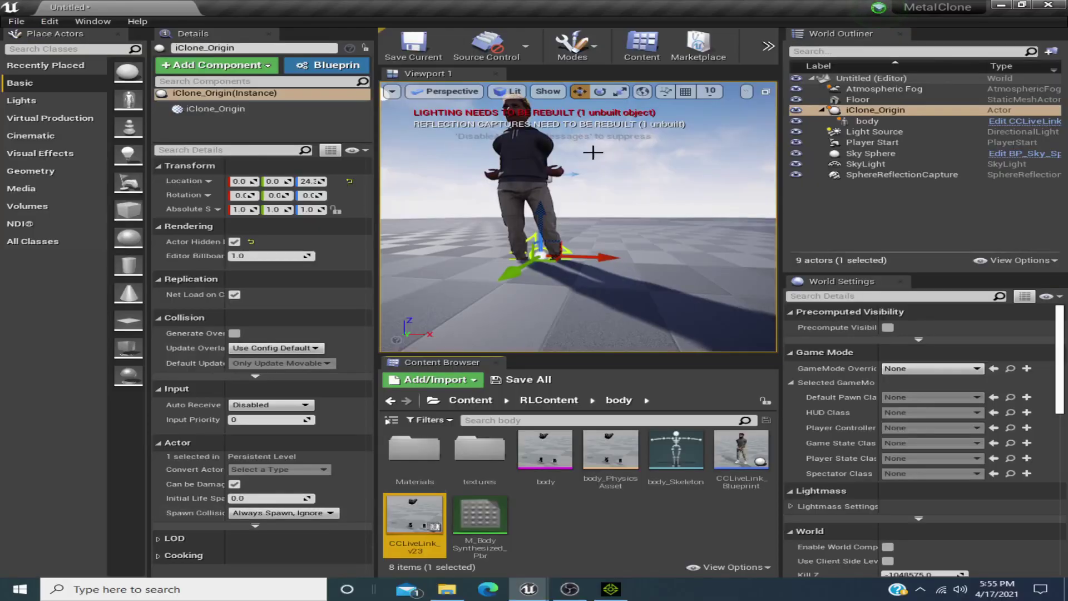
pyautogui.click(611, 589)
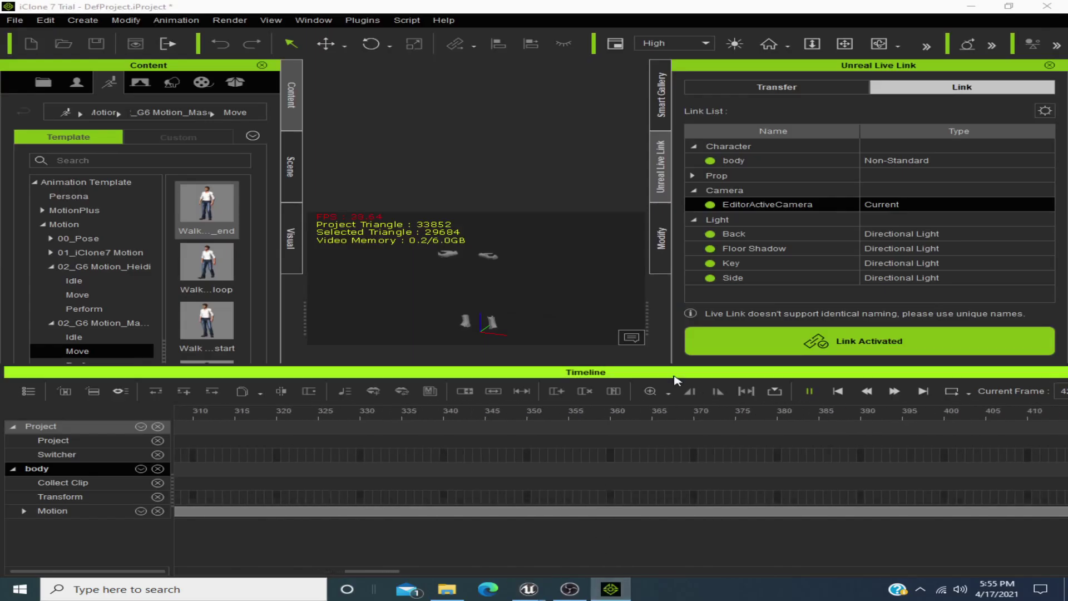
pyautogui.click(838, 391)
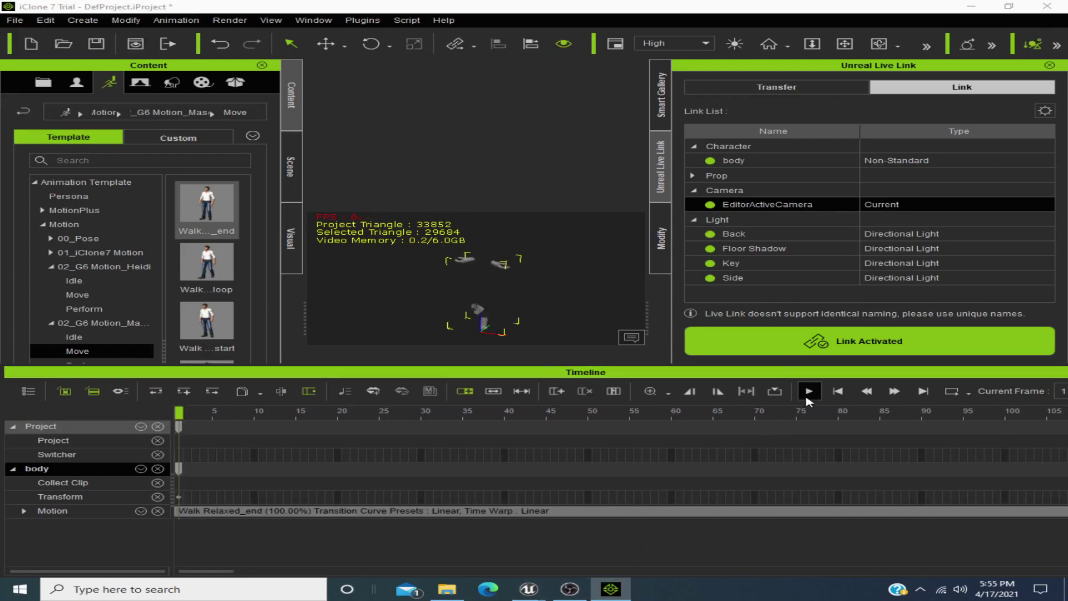
pyautogui.click(809, 392)
# Orbit the Unreal viewport to centre the live-linked character, then switch back to iClone 7.
pyautogui.moveTo(528, 589)
pyautogui.click(295, 533)
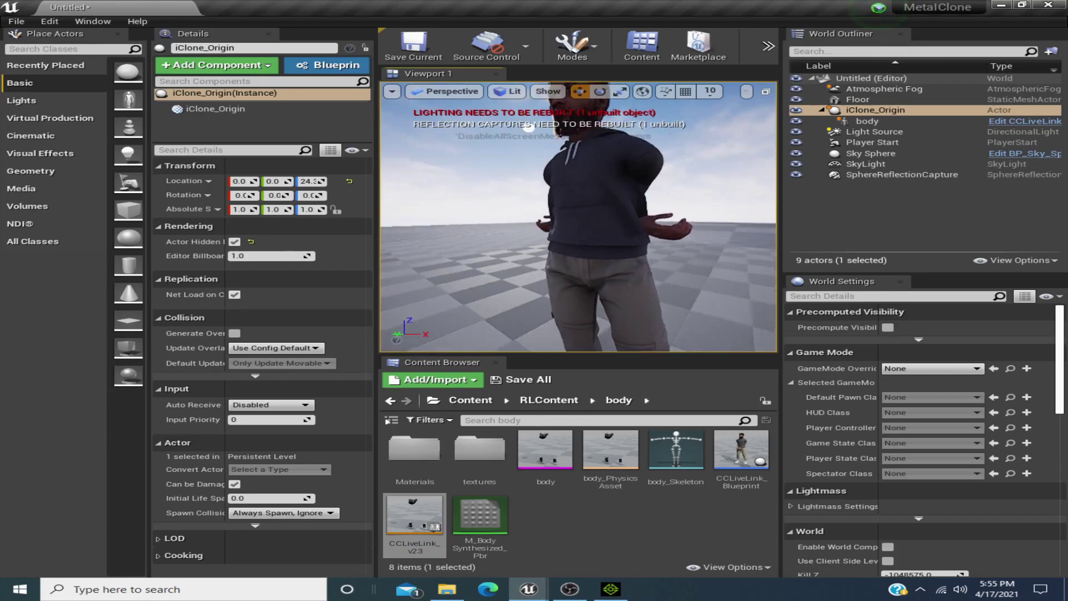
pyautogui.moveTo(622, 158); pyautogui.dragTo(709, 153, button='right')
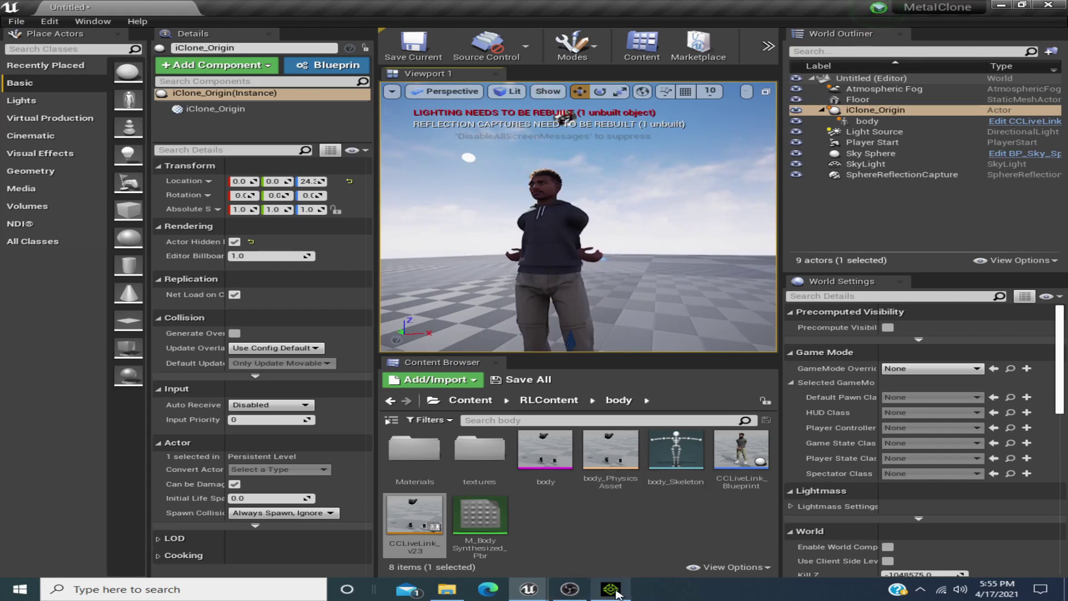
pyautogui.moveTo(614, 594)
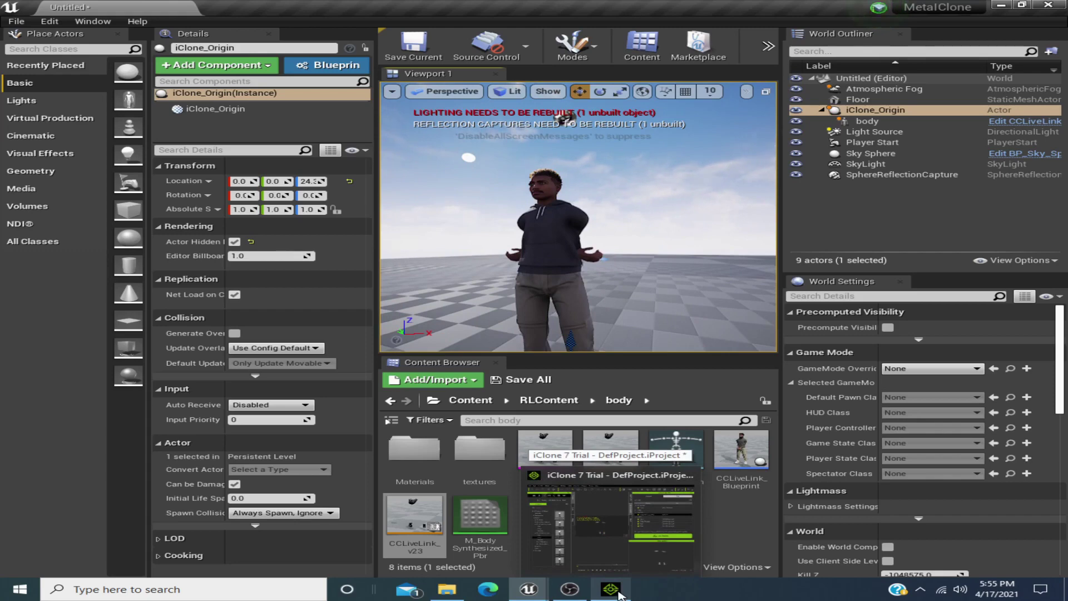
pyautogui.moveTo(582, 597)
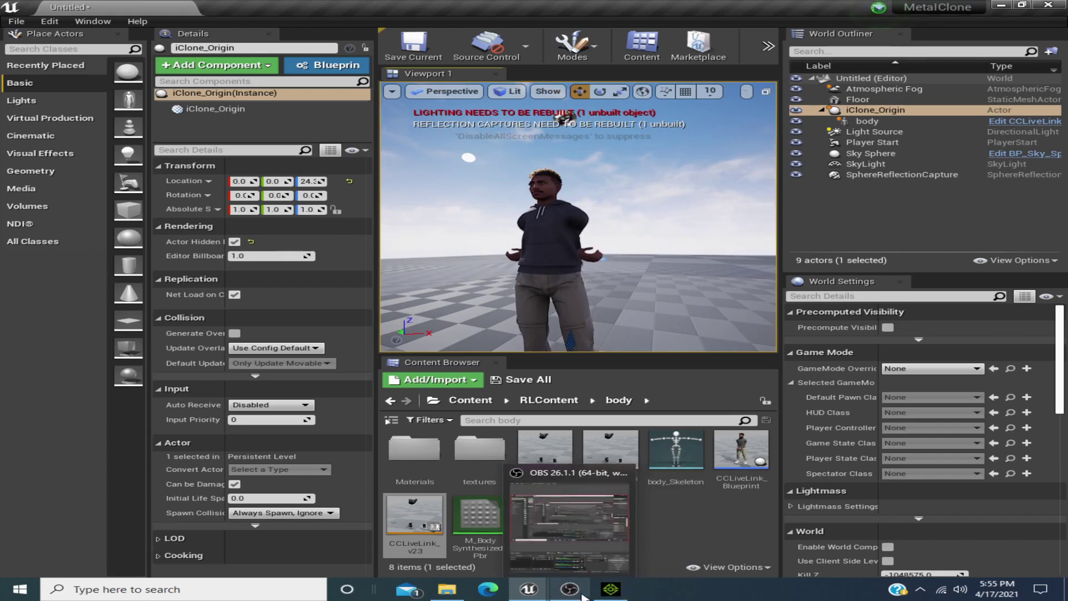
pyautogui.click(611, 591)
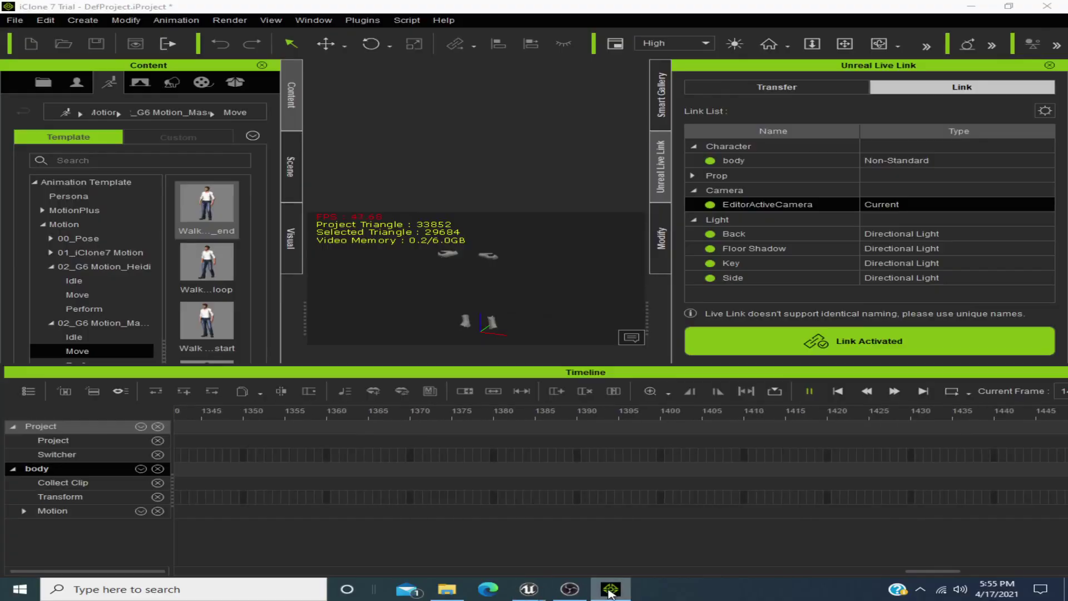
# Stop playback and start a new iClone project without saving the current one.
pyautogui.click(838, 393)
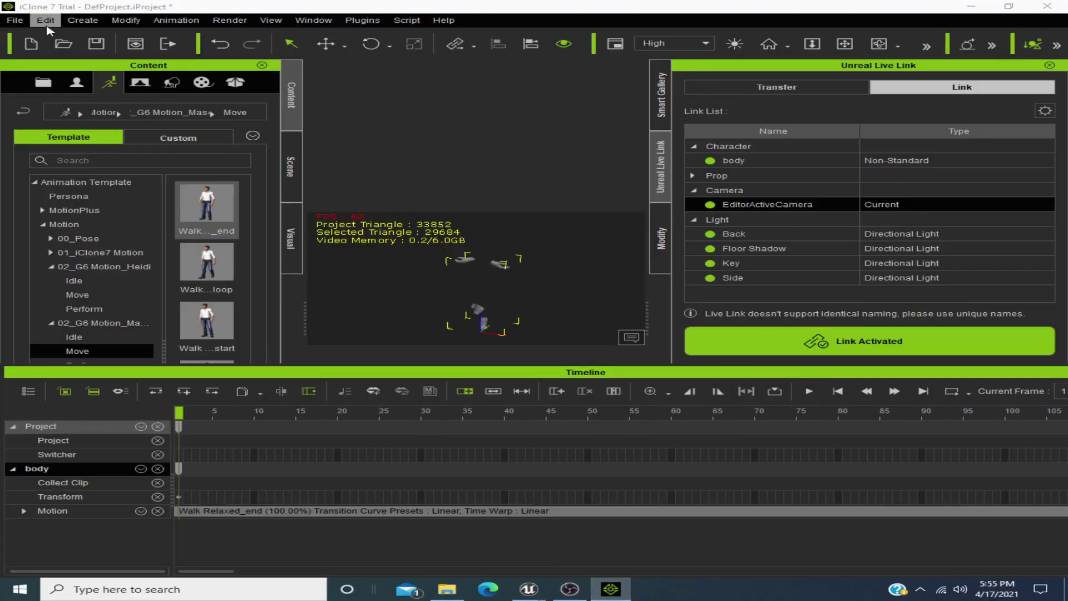
pyautogui.click(15, 20)
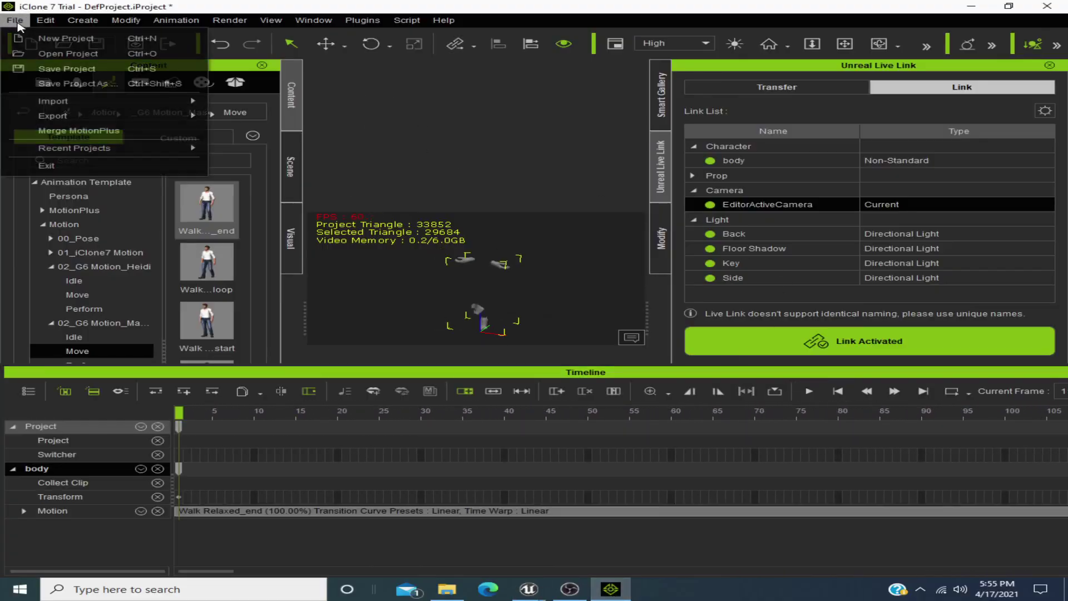
pyautogui.click(66, 38)
pyautogui.click(513, 322)
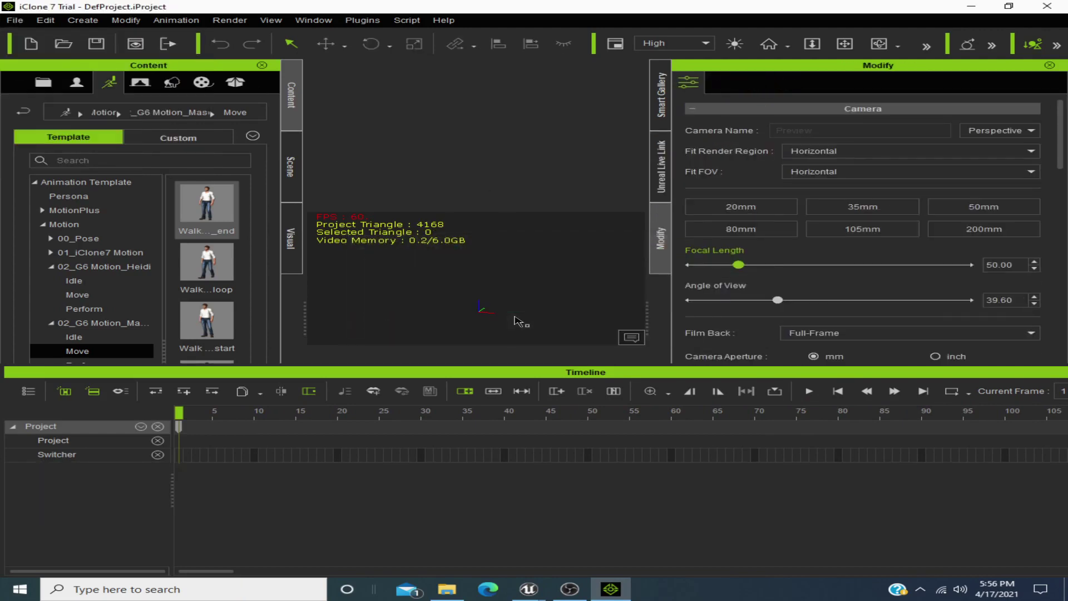
# Check the File menu again, then open the Windows Start menu.
pyautogui.click(25, 21)
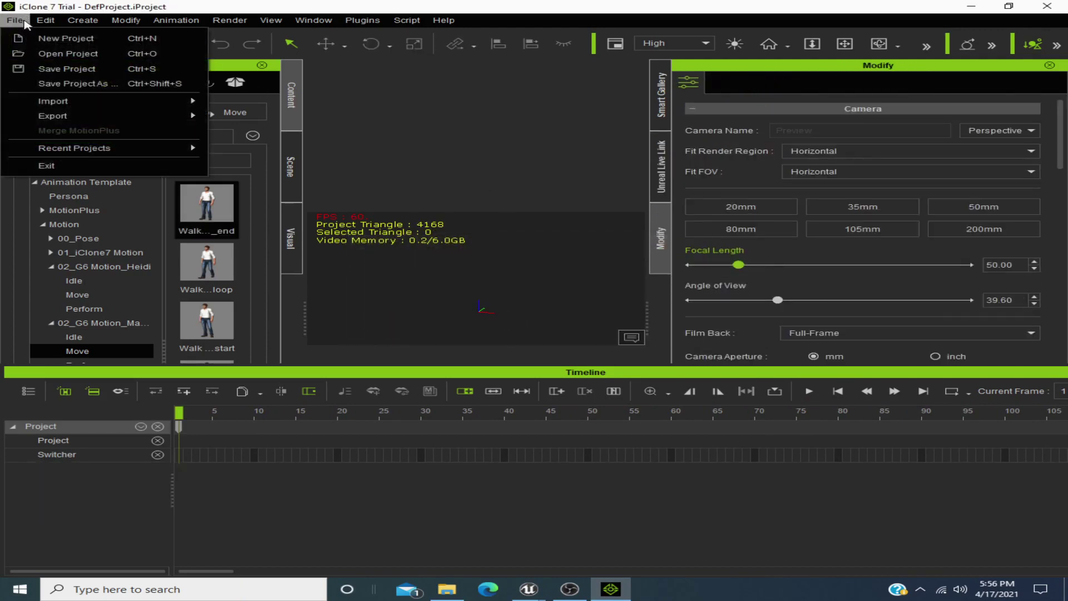
pyautogui.moveTo(161, 153)
pyautogui.click(13, 597)
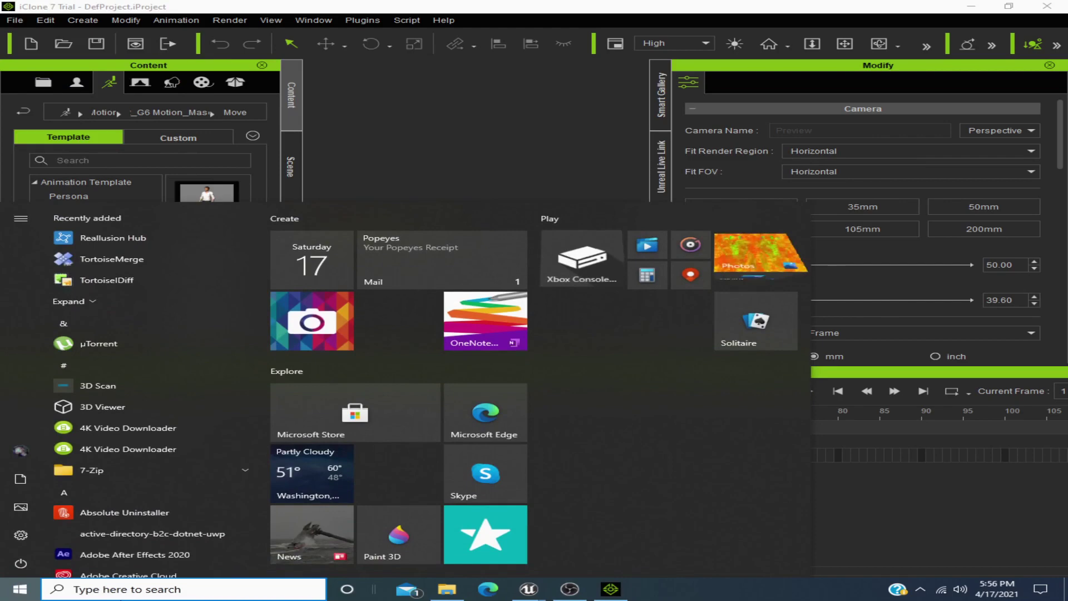
# Launch iClone 3DXchange via a '3dx' search and dismiss the trial reminder.
pyautogui.click(133, 591)
pyautogui.write('3')
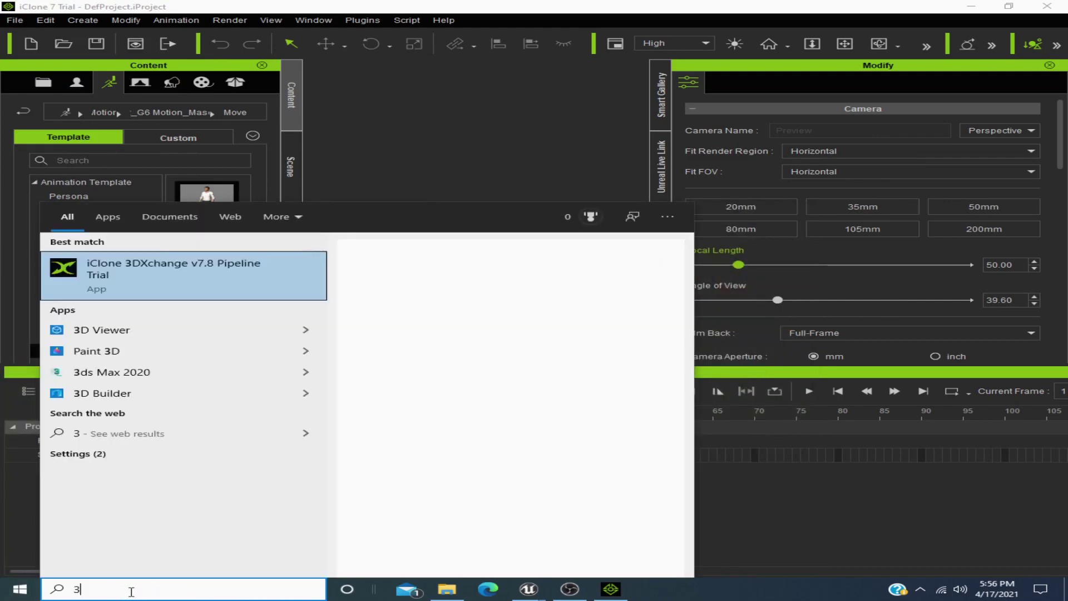
pyautogui.write('dx')
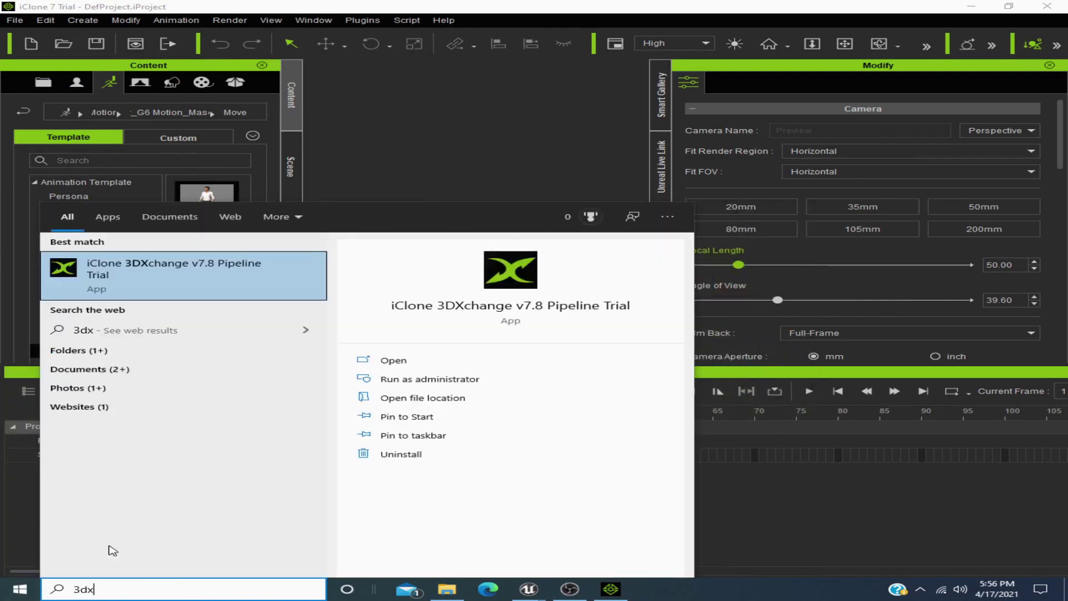
pyautogui.click(225, 269)
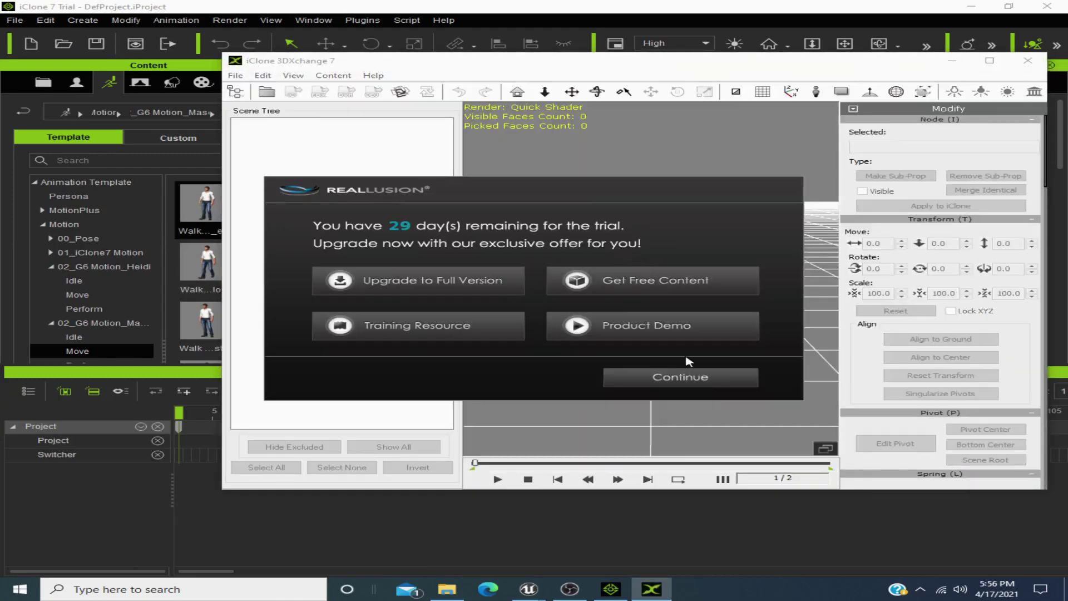
pyautogui.click(711, 374)
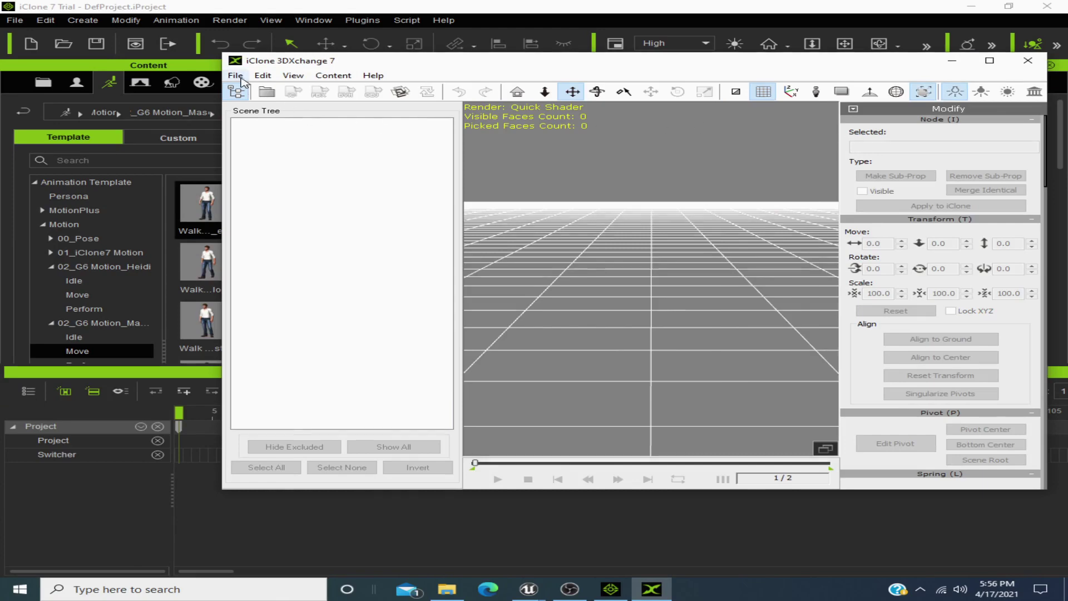
# Import body.FBX from the desktop and convert it to a non-standard character.
pyautogui.click(971, 5)
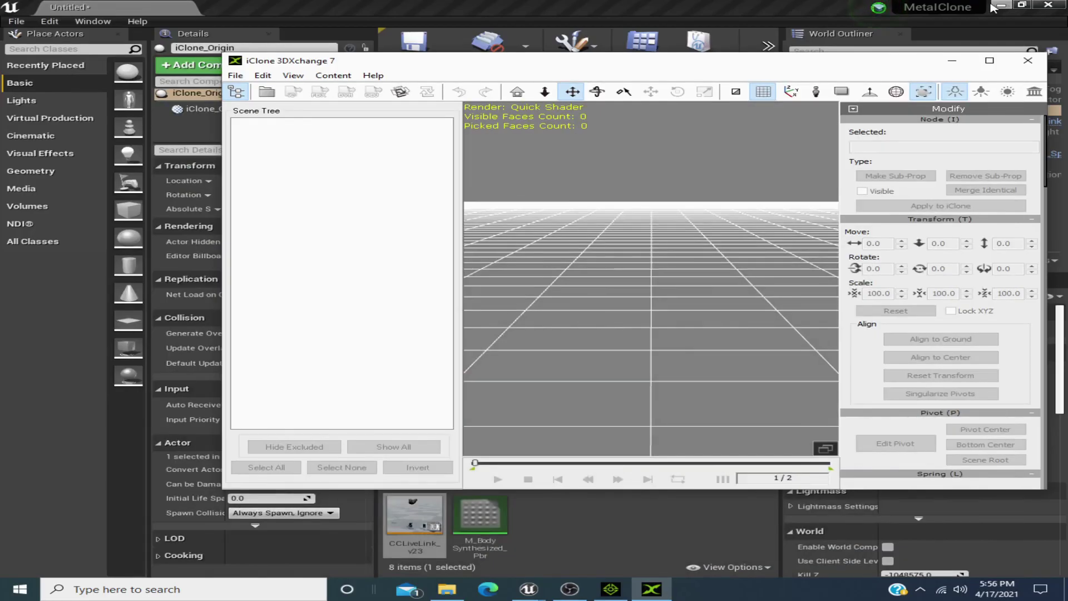
pyautogui.click(998, 6)
pyautogui.moveTo(30, 537); pyautogui.dragTo(649, 296)
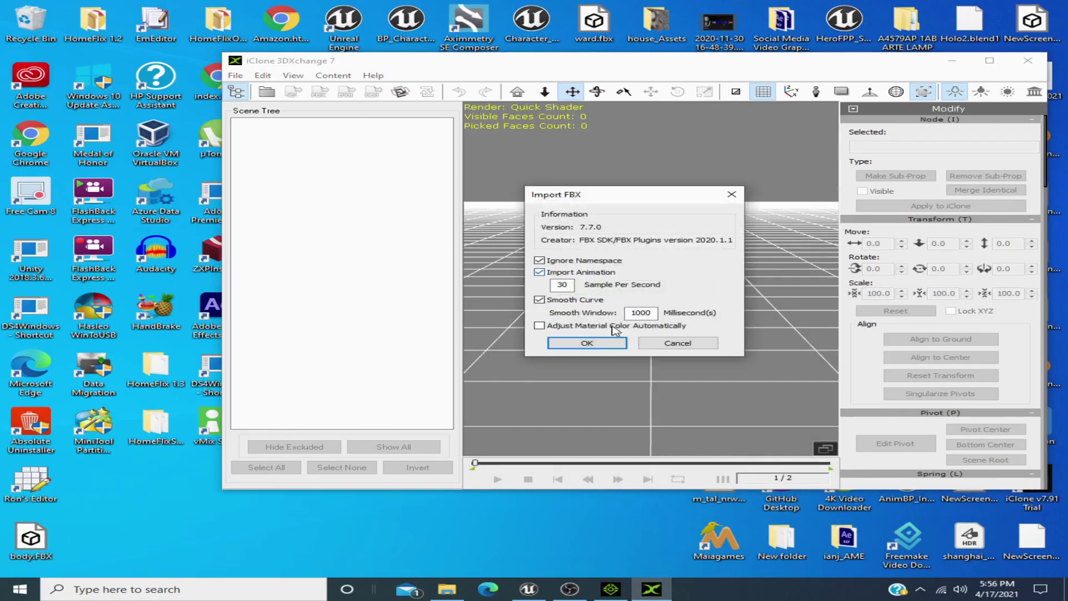
pyautogui.click(588, 343)
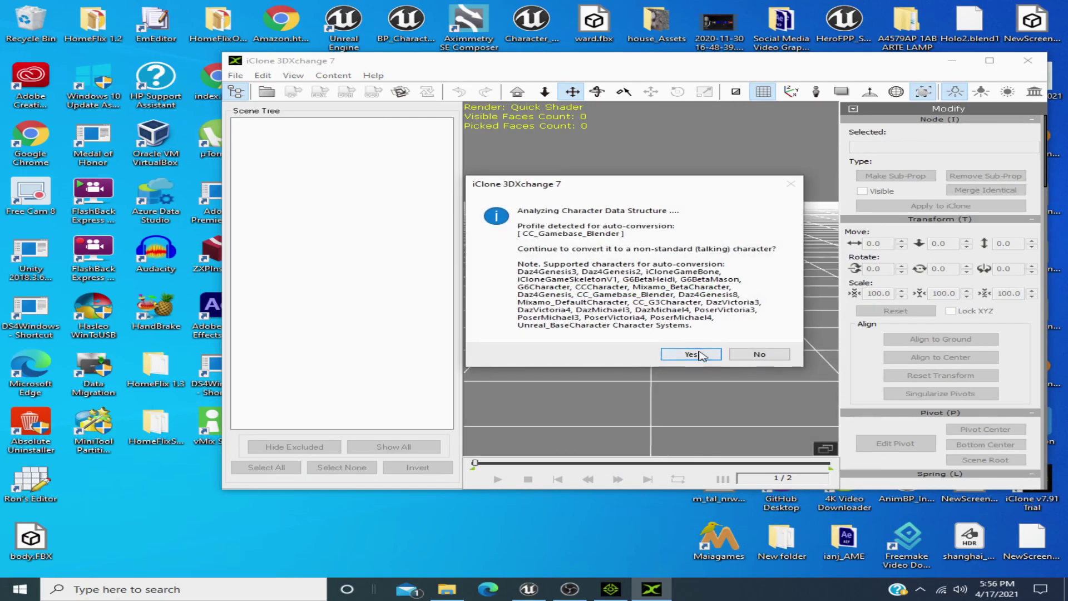
pyautogui.click(699, 359)
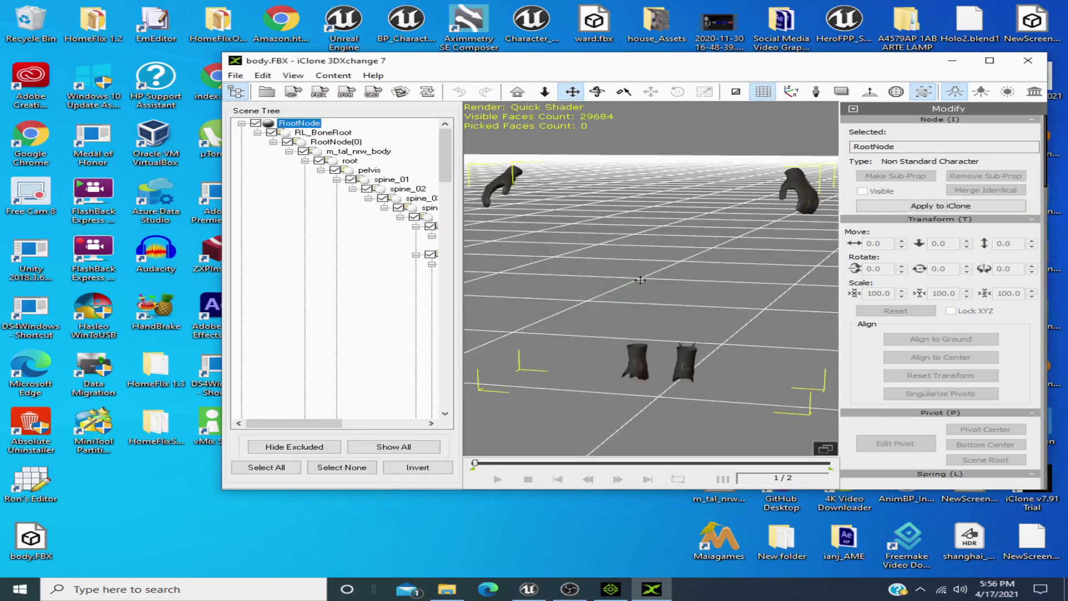
pyautogui.click(236, 76)
# Export the converted body character as iClone content, dismissing the trial and success notices.
pyautogui.click(293, 117)
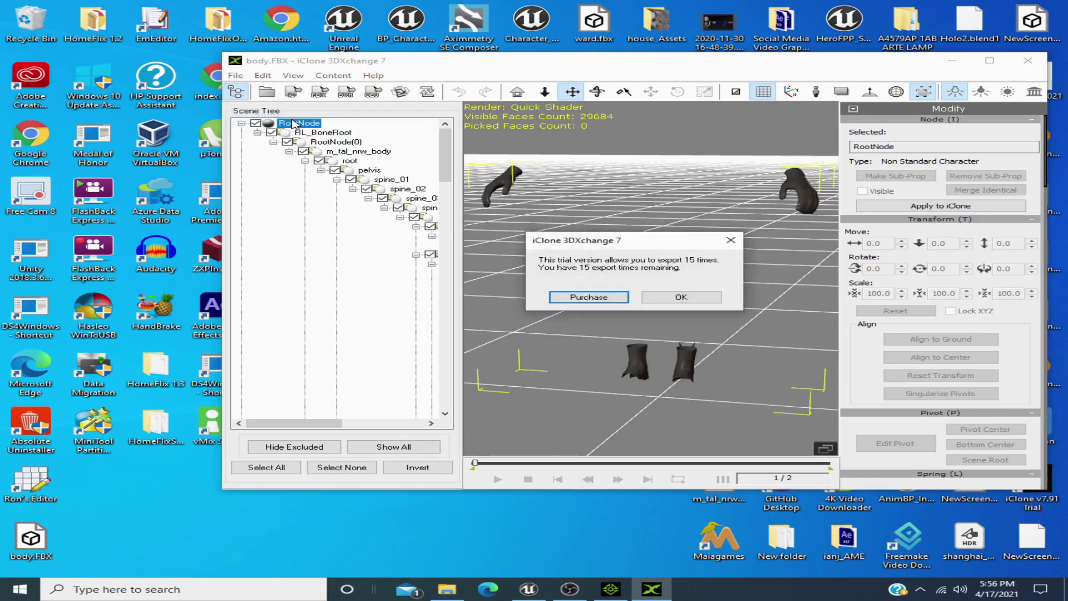
pyautogui.click(652, 298)
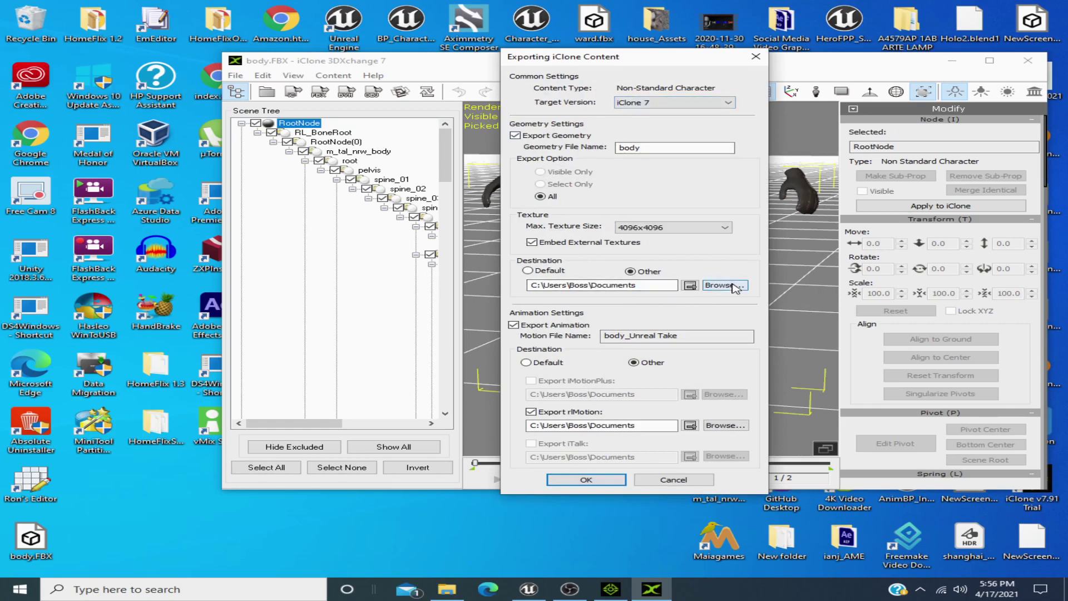
pyautogui.click(599, 480)
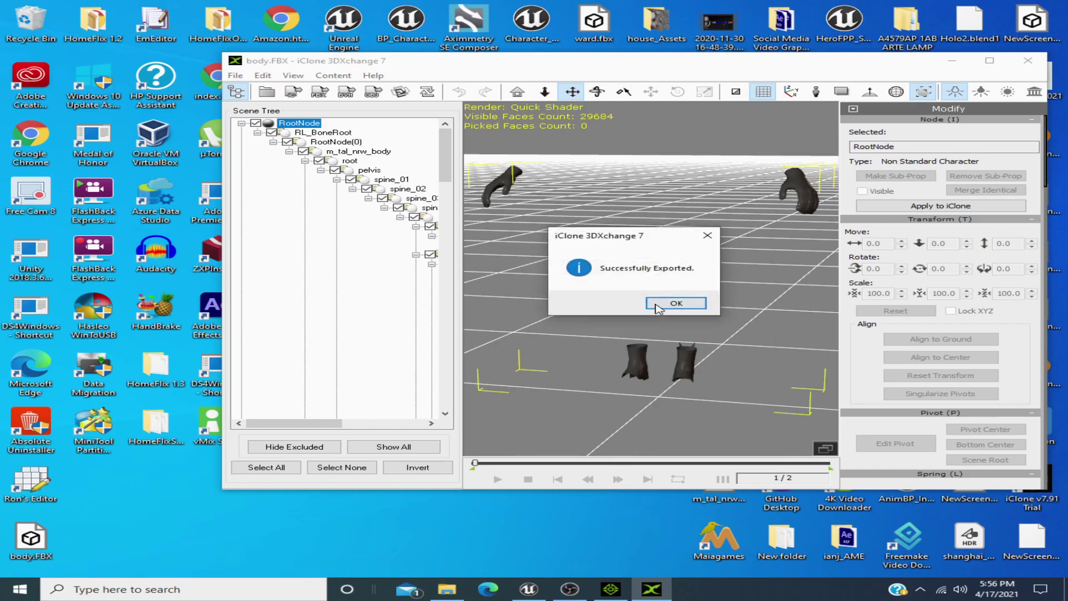
pyautogui.click(658, 306)
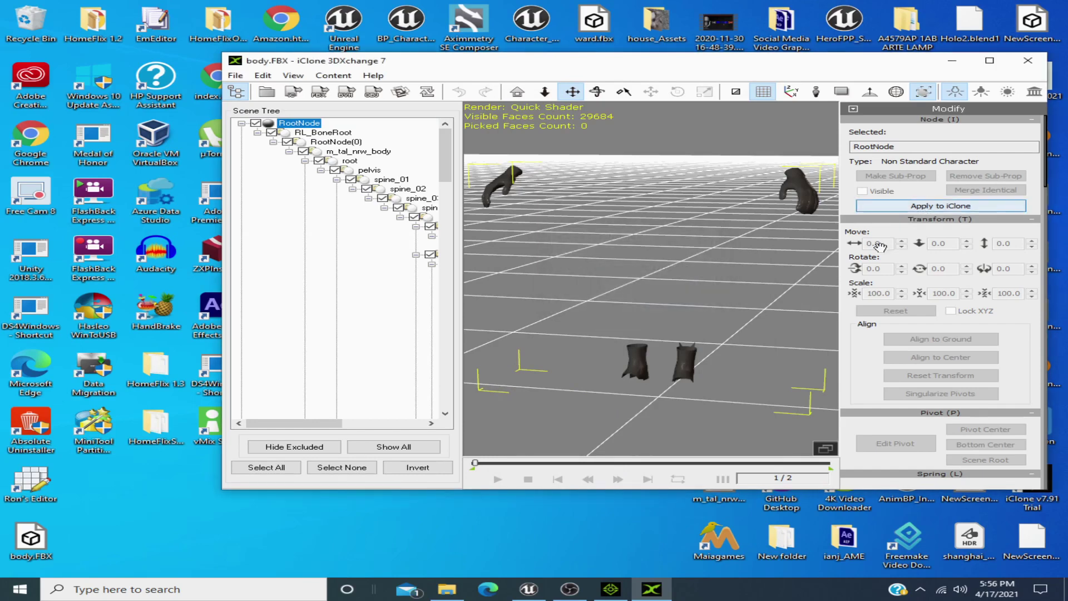
# Apply the converted body character to iClone as the body avatar.
pyautogui.click(610, 587)
pyautogui.click(611, 585)
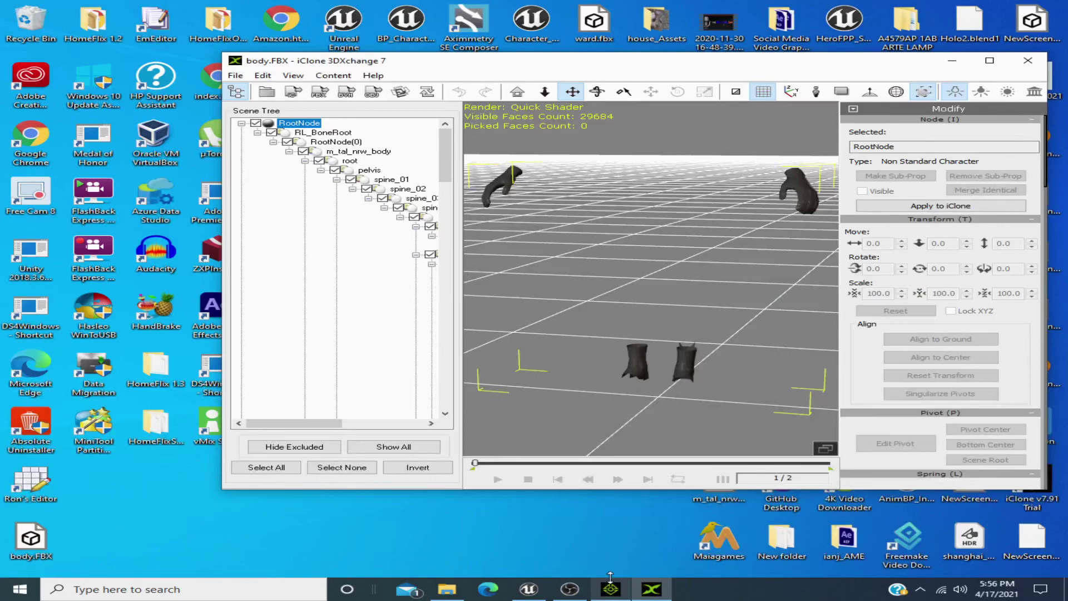
pyautogui.click(941, 210)
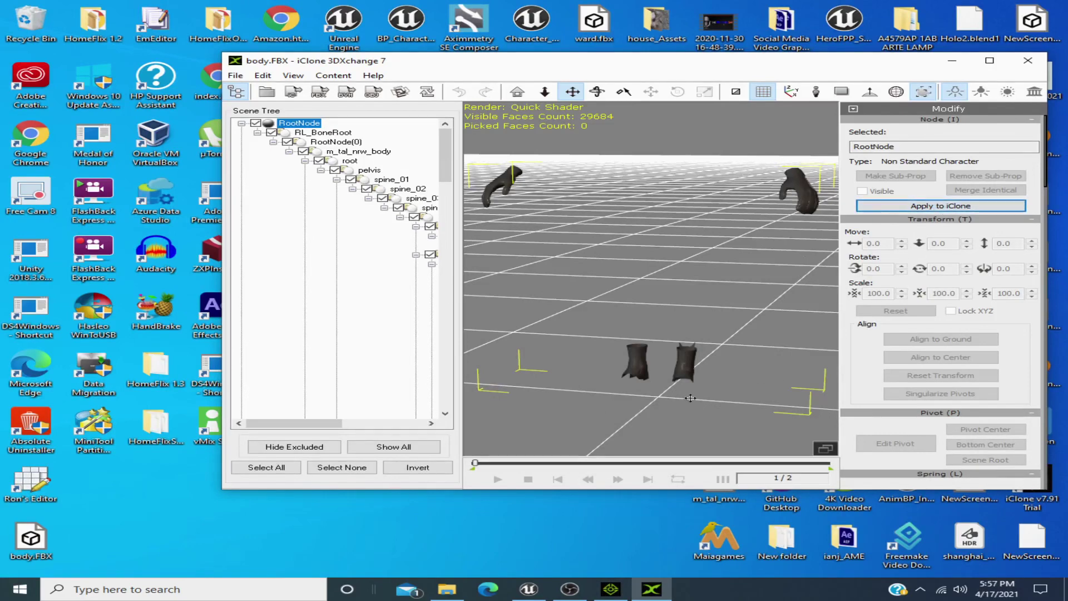
# Reopen the recent Unreal Meta.iProject, discarding the current iClone project without saving.
pyautogui.scroll(5, 503, 258)
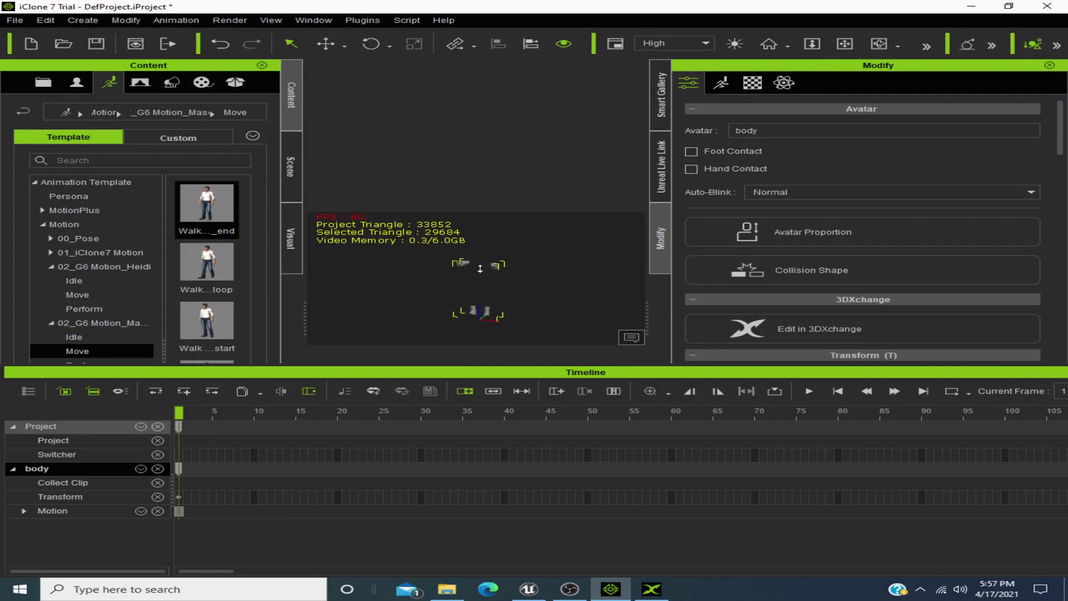
pyautogui.scroll(3, 503, 257)
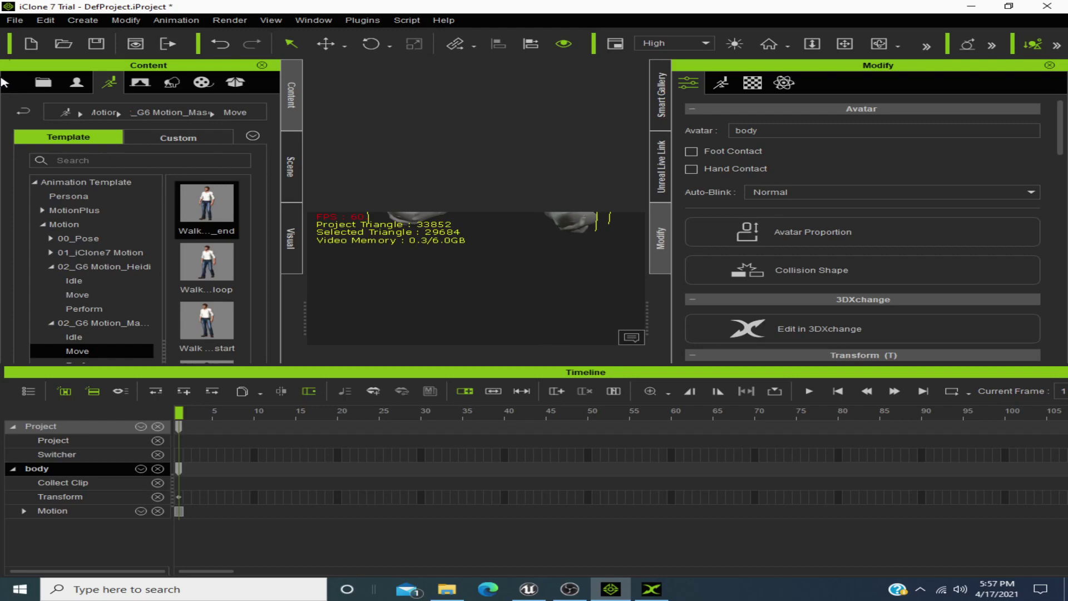
pyautogui.click(15, 20)
pyautogui.moveTo(147, 159)
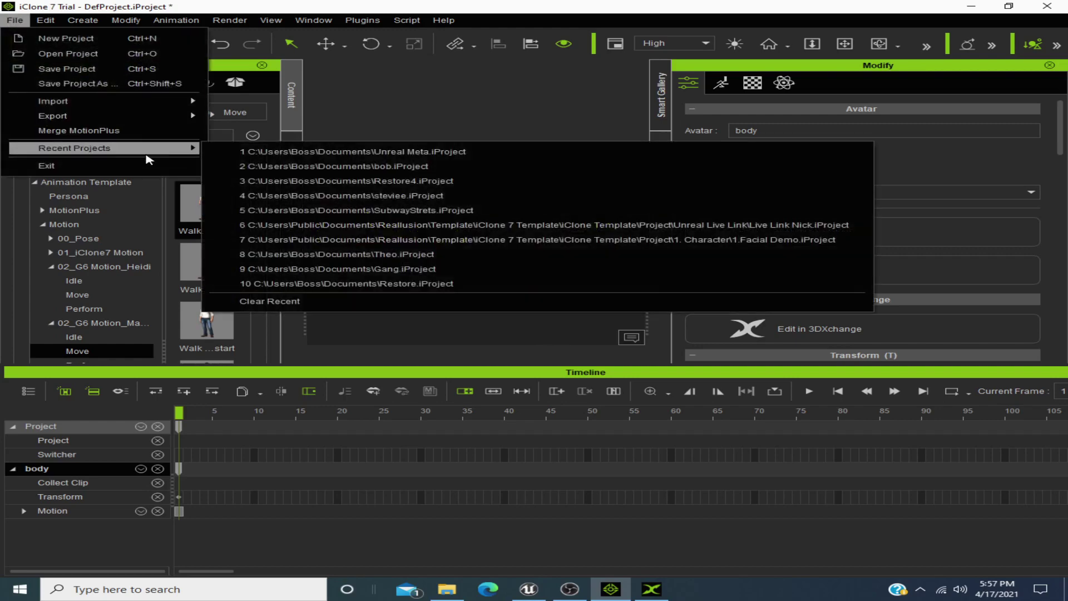
pyautogui.click(389, 151)
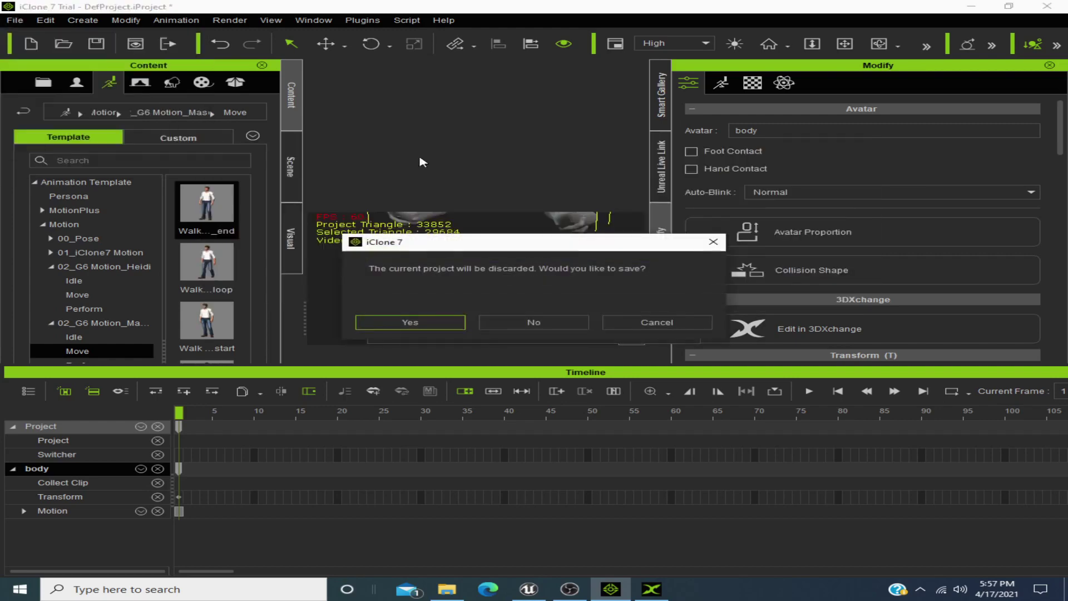
pyautogui.click(577, 327)
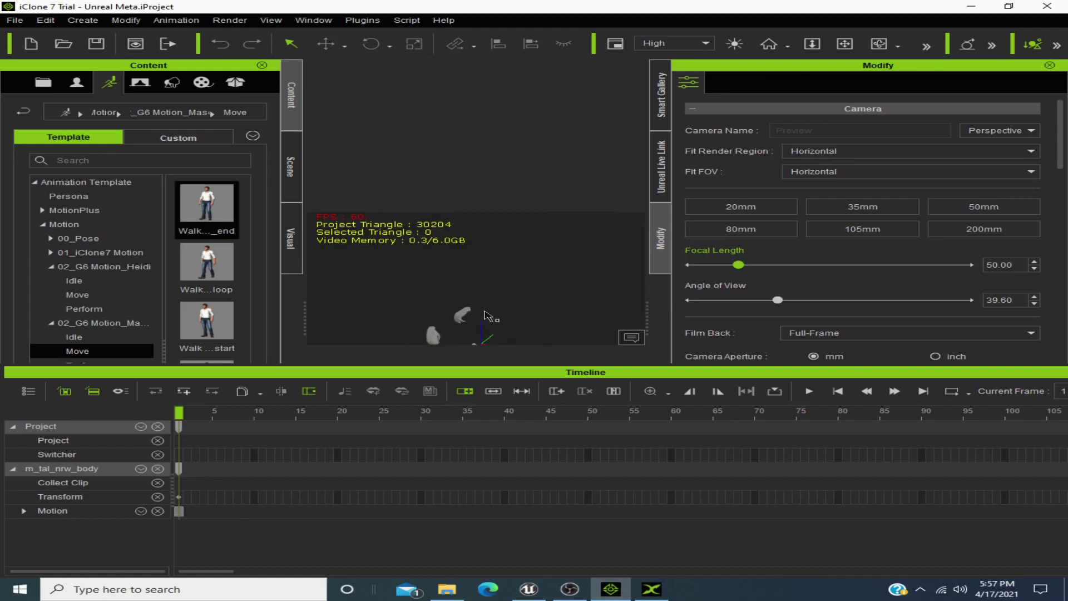
pyautogui.click(13, 21)
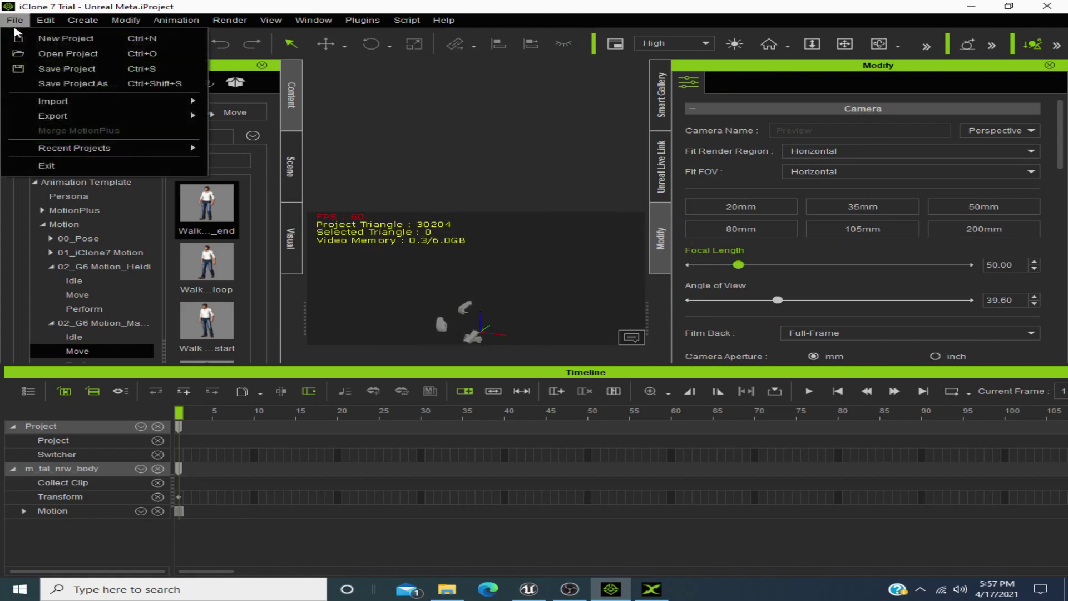
pyautogui.moveTo(163, 154)
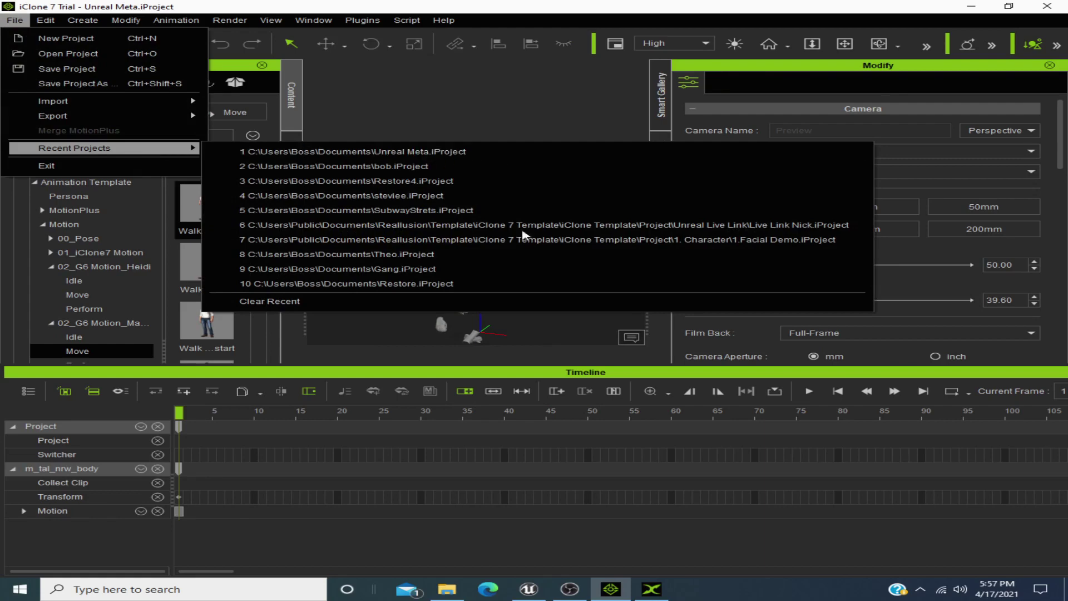
pyautogui.click(534, 336)
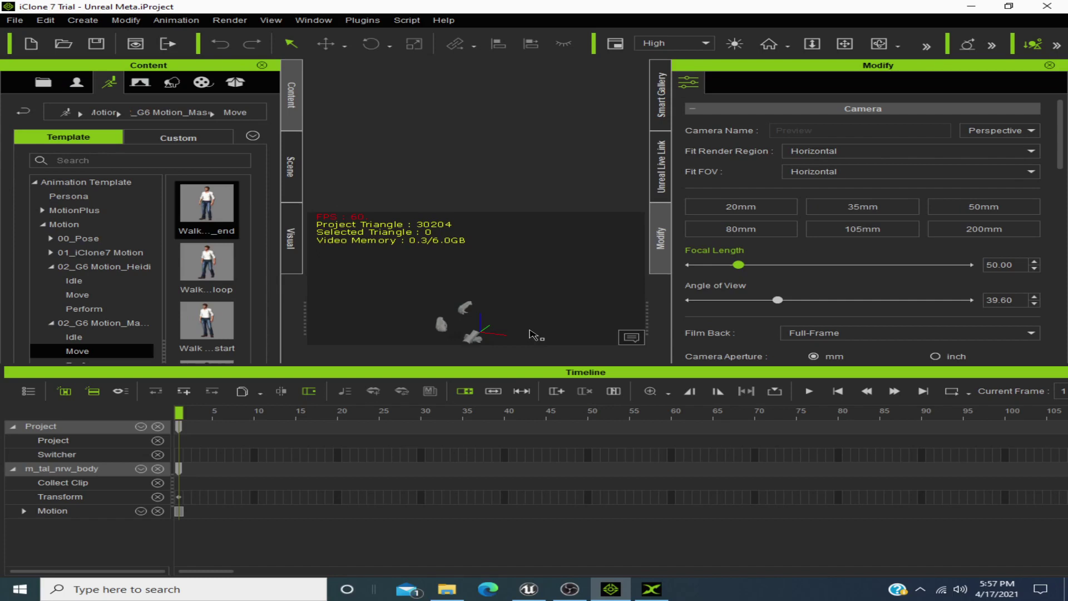
# Recompile and save the body actor's CCLiveLink_Blueprint in Unreal Editor.
pyautogui.moveTo(529, 591)
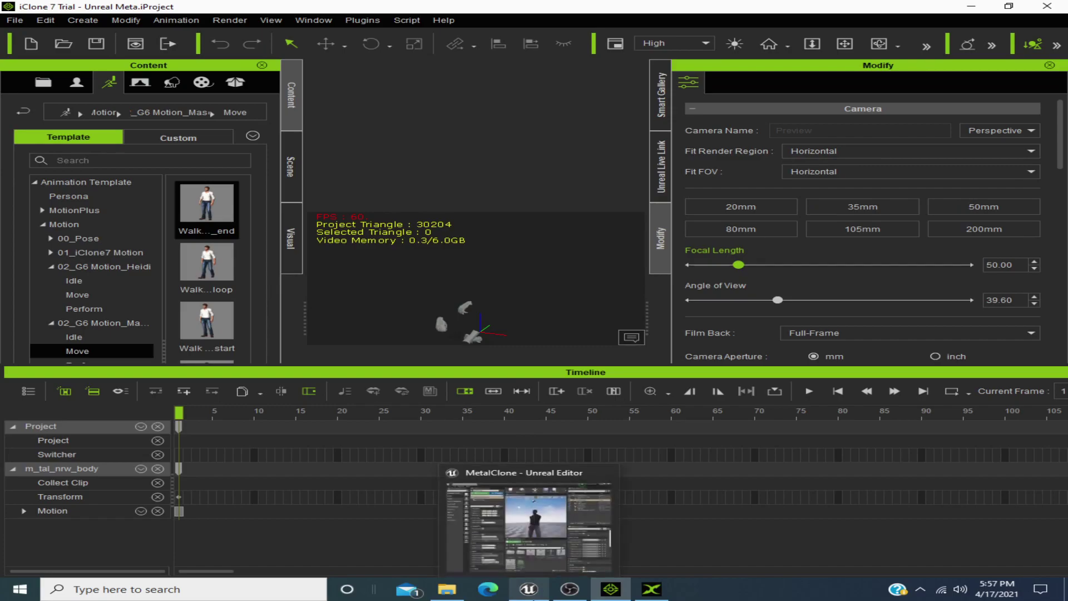
pyautogui.click(519, 537)
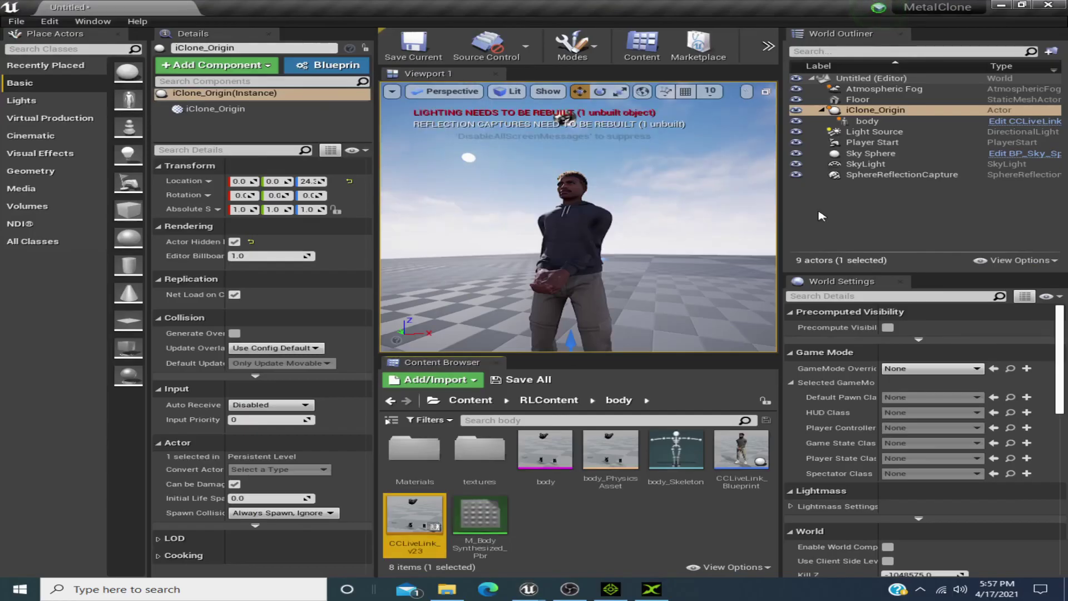
pyautogui.click(896, 124)
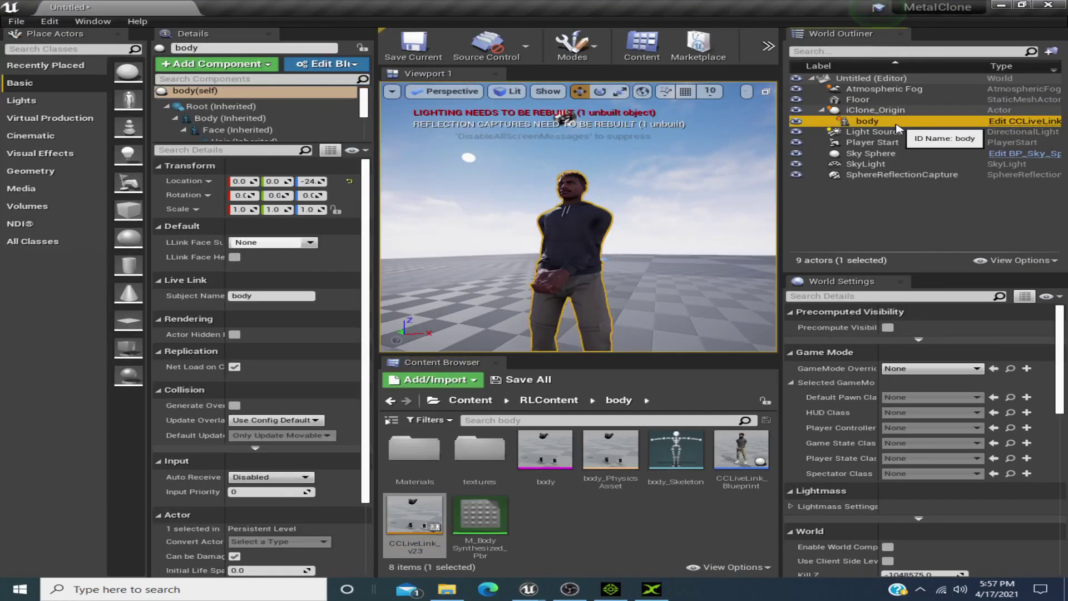
pyautogui.click(996, 124)
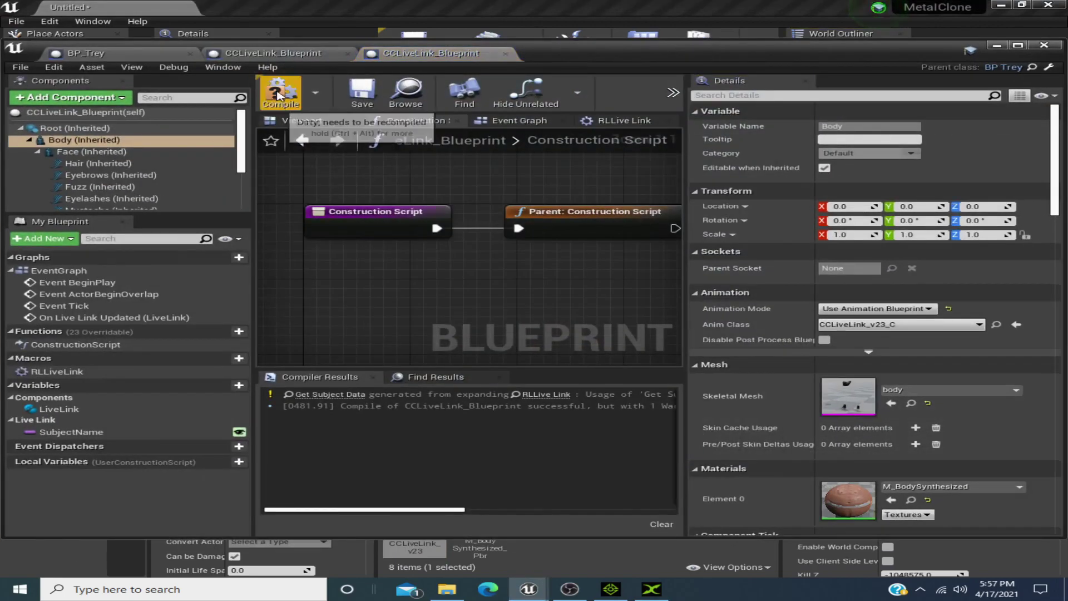
pyautogui.click(276, 94)
pyautogui.click(364, 94)
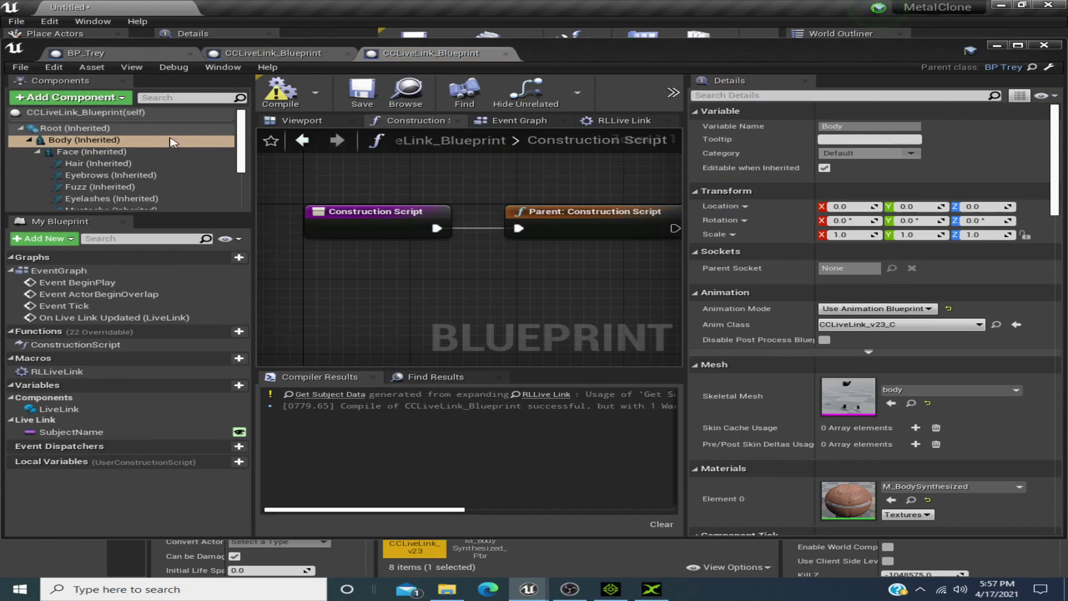
pyautogui.click(306, 123)
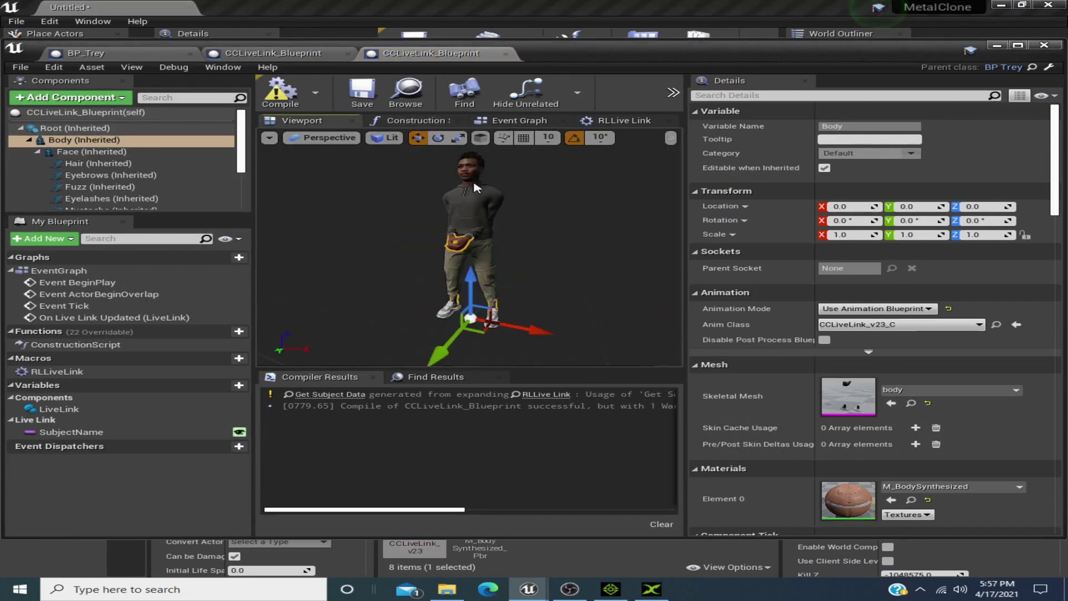
pyautogui.click(998, 46)
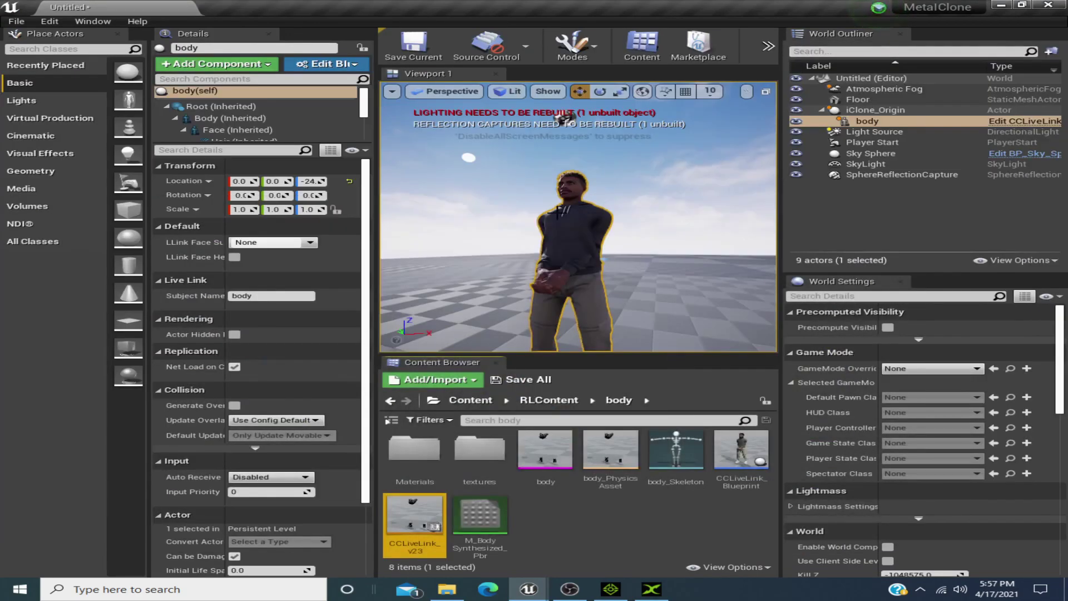
# Enable LLink Face Head on the body actor, leaving the face subject at None.
pyautogui.click(235, 257)
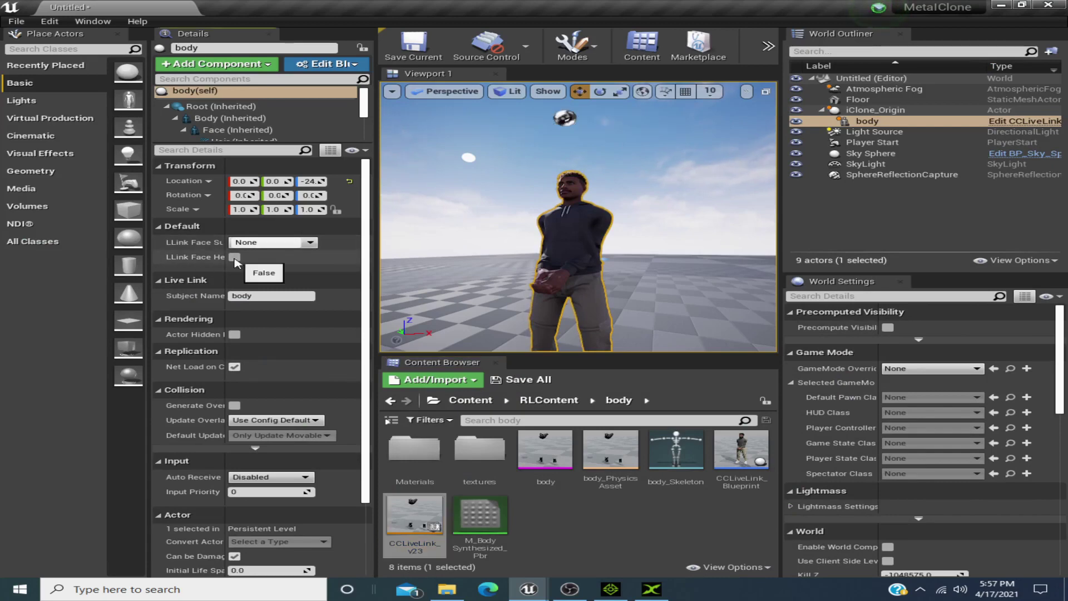
pyautogui.click(315, 245)
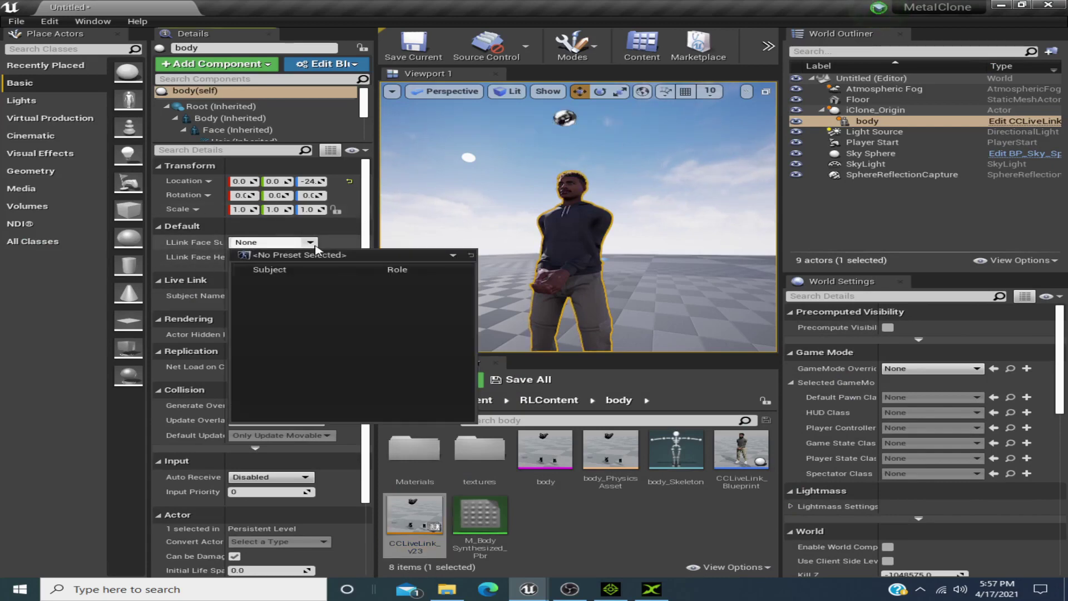
pyautogui.click(320, 245)
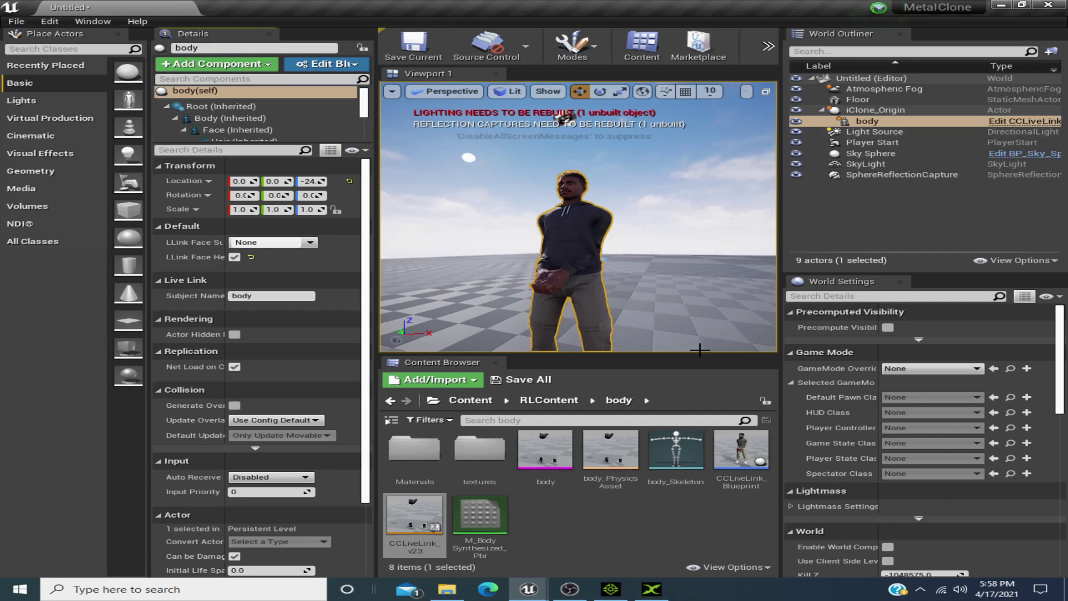
# Place the CCLiveLink_Blueprint from the m_tal_nrw_body folder into the level.
pyautogui.click(565, 405)
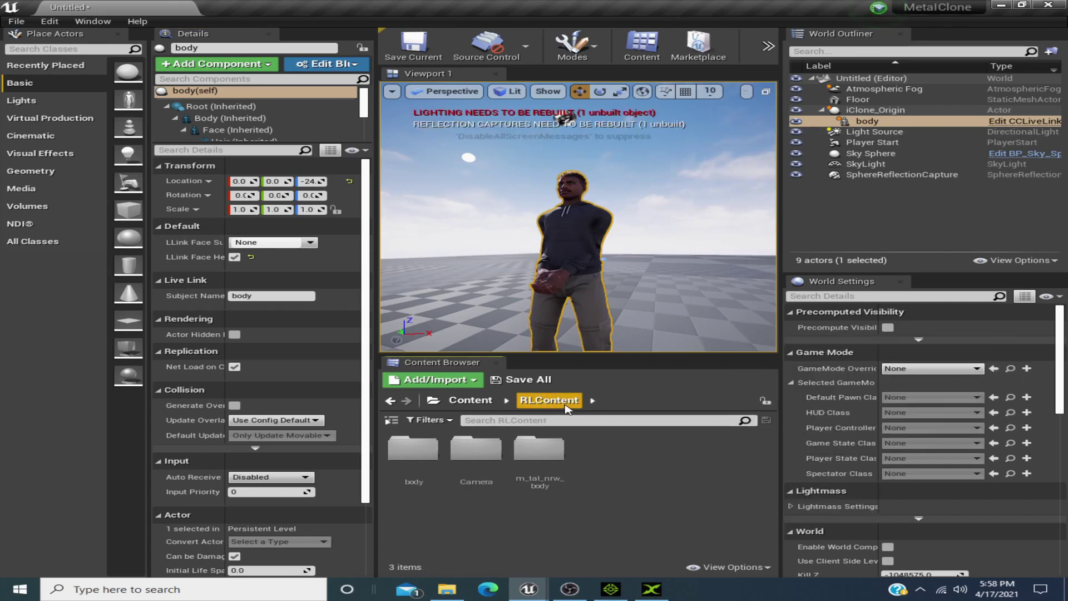
pyautogui.doubleClick(520, 449)
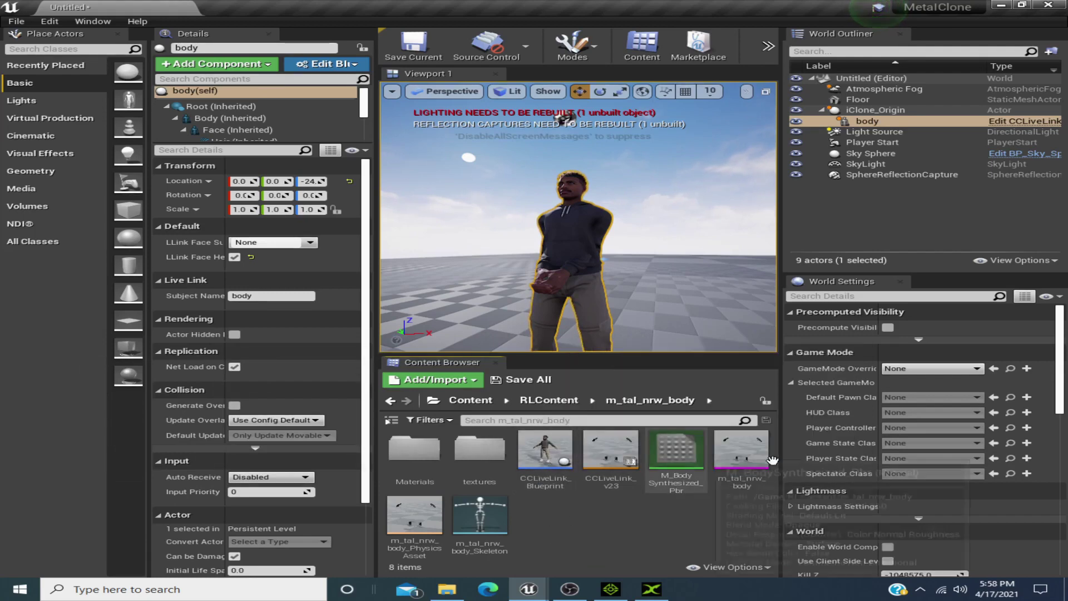
pyautogui.click(552, 454)
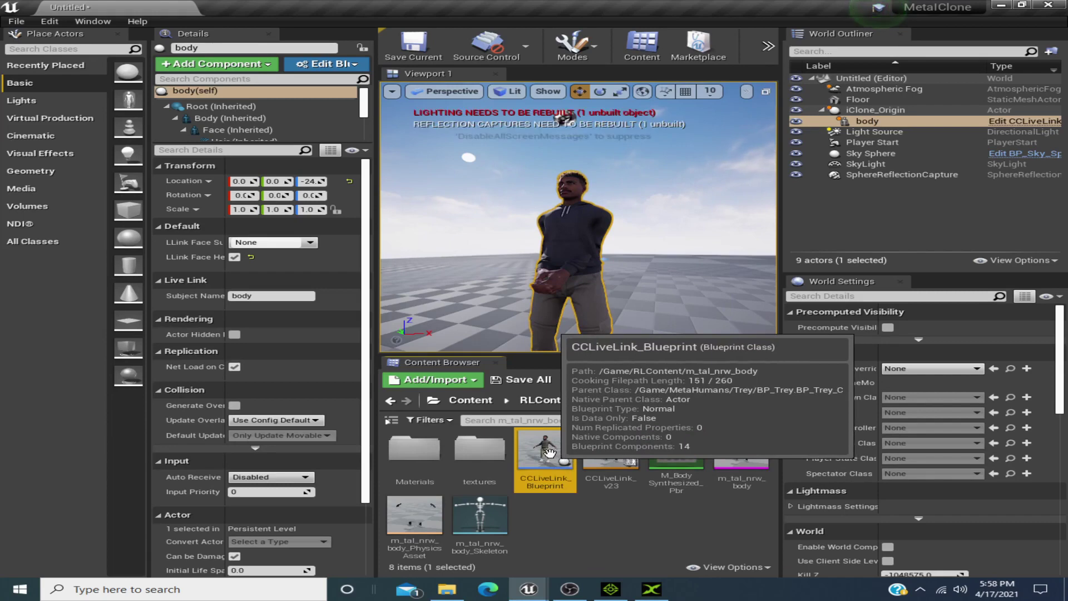
pyautogui.moveTo(549, 453); pyautogui.dragTo(679, 340)
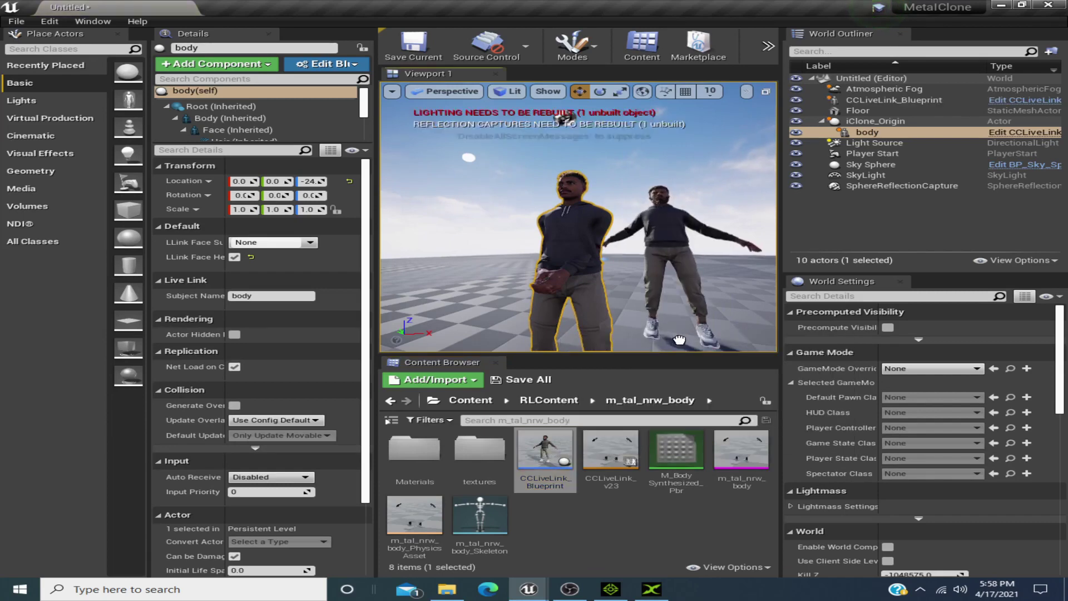
pyautogui.click(679, 339)
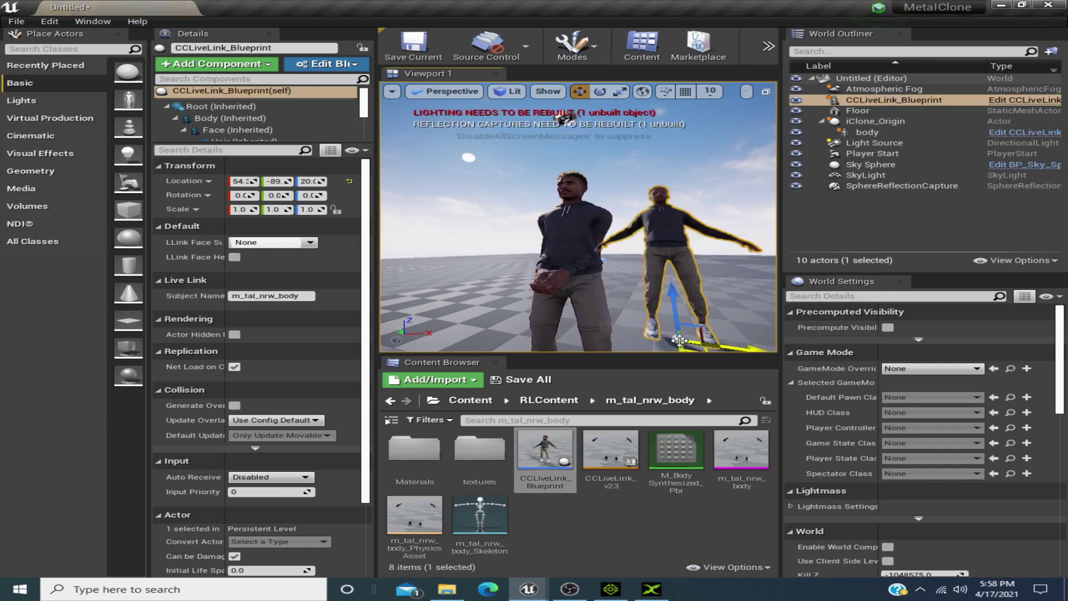
# Parent the new character under iClone_Origin and delete the old body actor.
pyautogui.moveTo(876, 106); pyautogui.dragTo(886, 130)
pyautogui.click(880, 125)
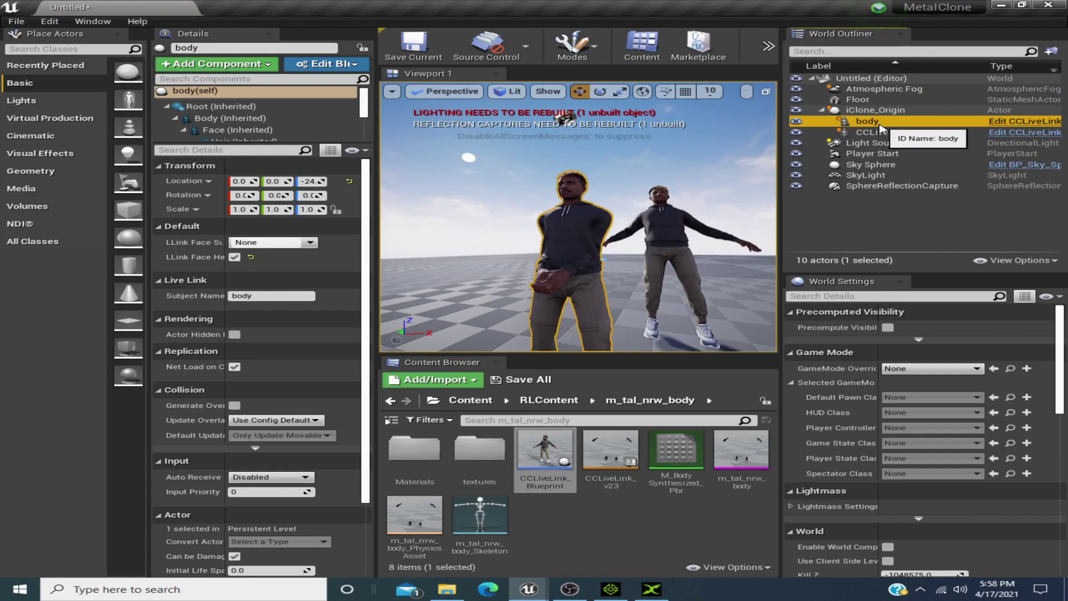
pyautogui.press('Delete')
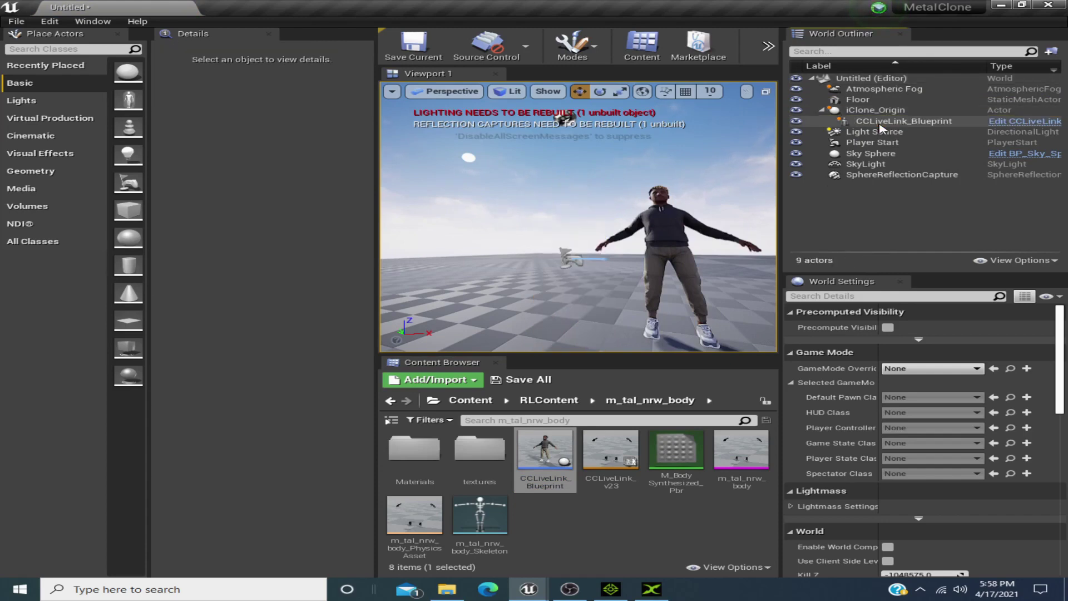
# Inspect the CCLiveLink_Blueprint graph around Get Subject Data and the Branch and curve nodes.
pyautogui.click(881, 122)
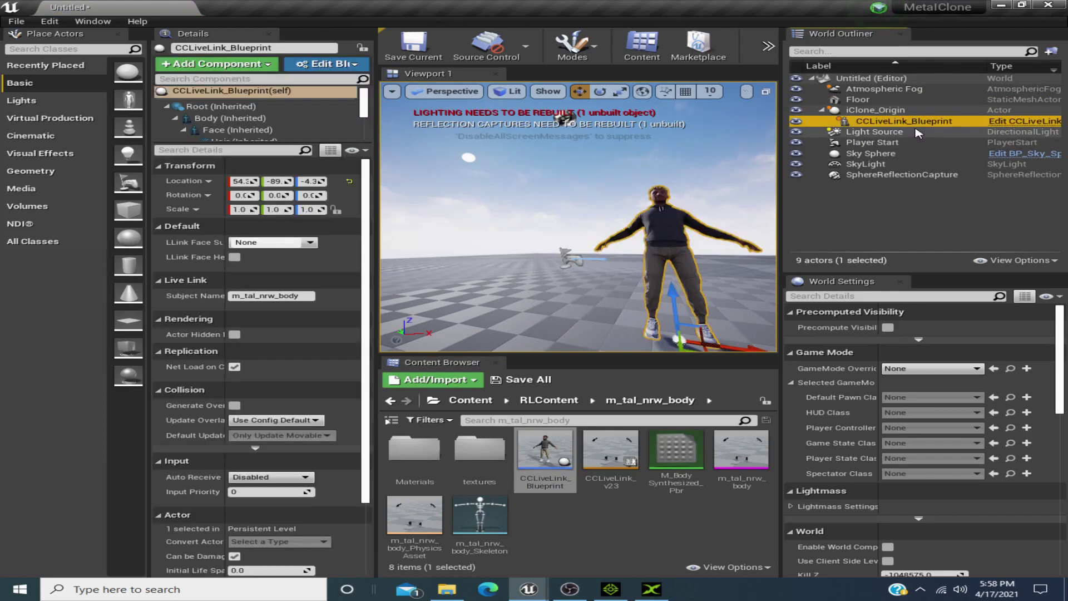
pyautogui.click(1020, 122)
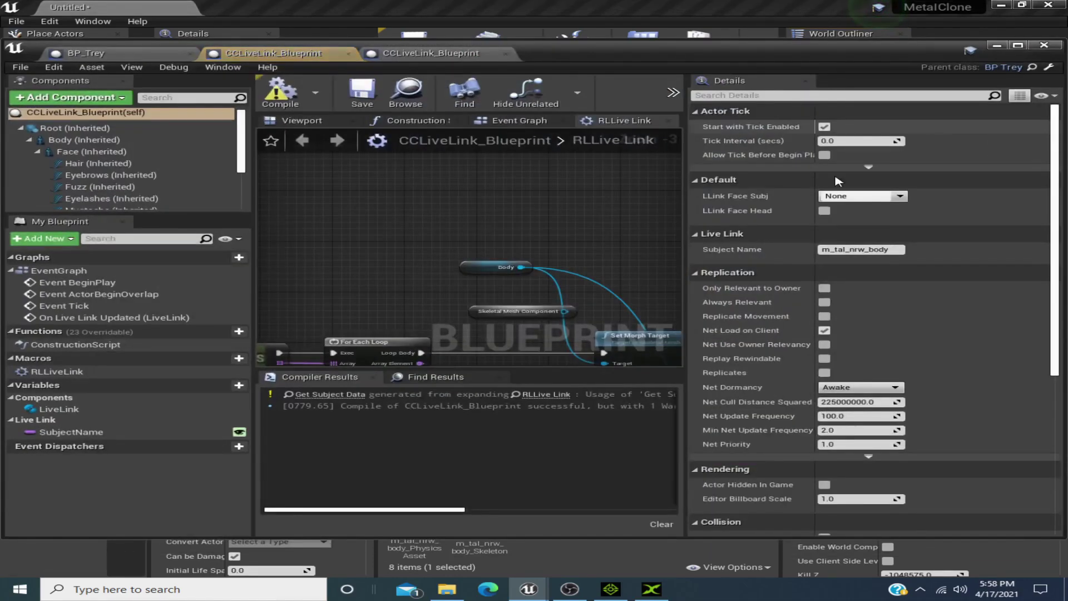
pyautogui.scroll(3, 356, 329)
pyautogui.moveTo(356, 328); pyautogui.dragTo(397, 258, button='right')
pyautogui.scroll(2, 397, 258)
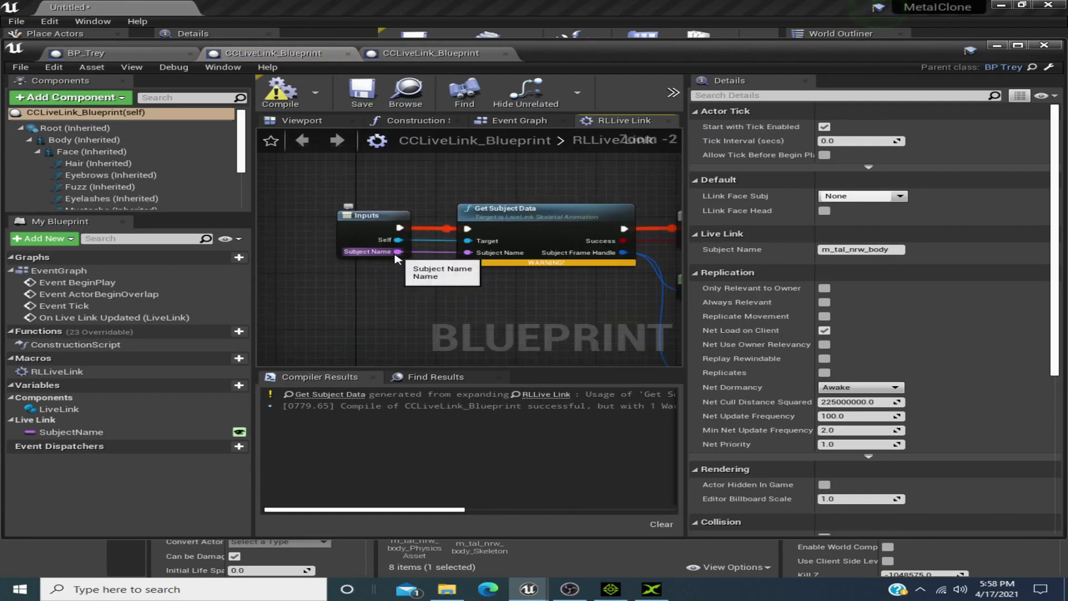
pyautogui.scroll(1, 476, 288)
pyautogui.moveTo(518, 299); pyautogui.dragTo(405, 265, button='right')
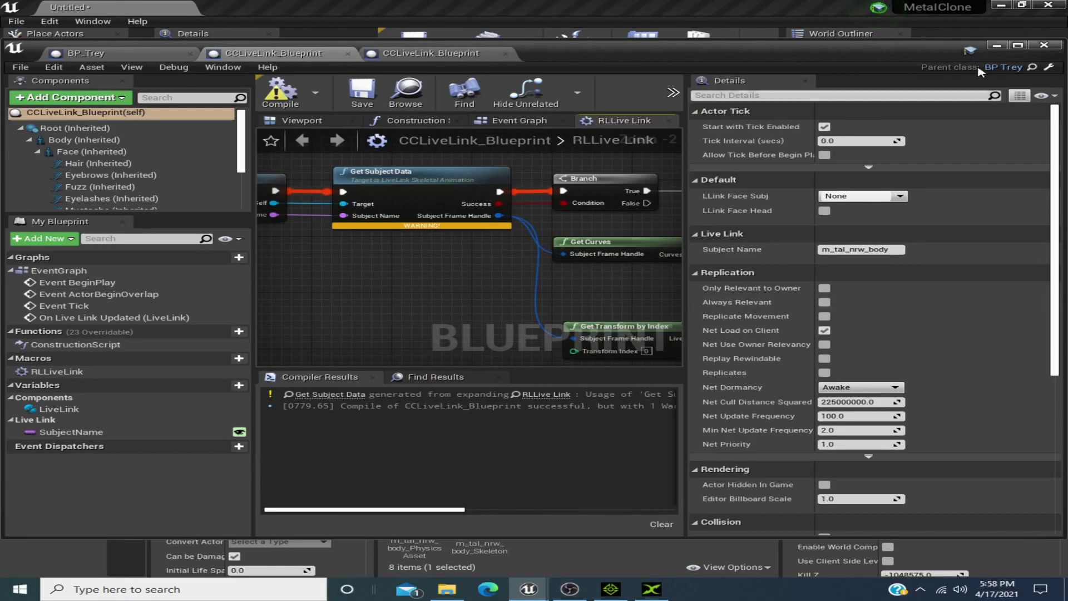
pyautogui.click(617, 590)
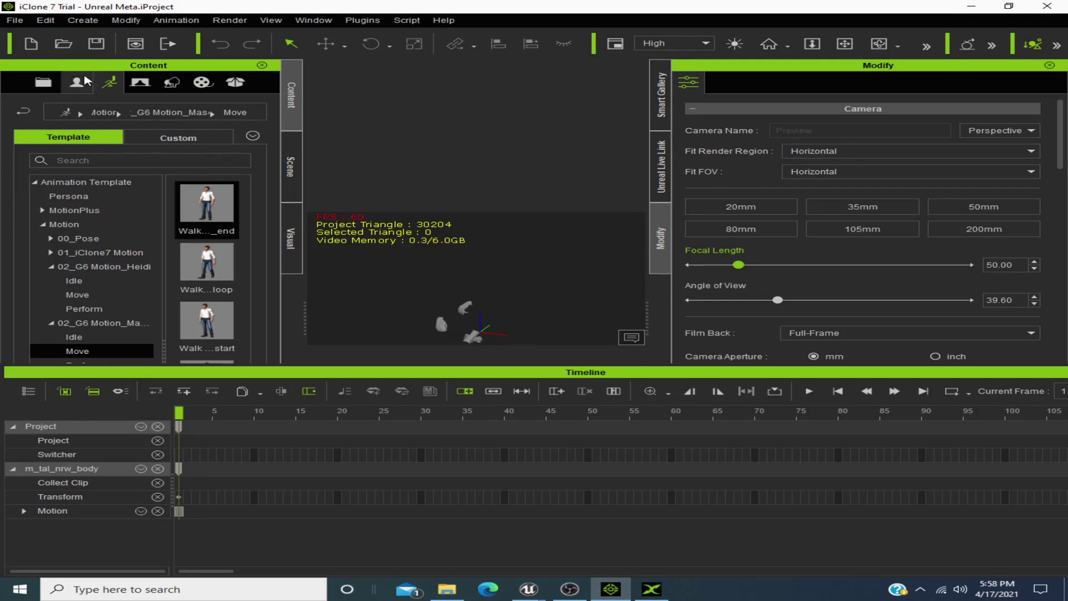
# Activate Link in iClone's Unreal Live Link panel and switch back to Unreal Editor.
pyautogui.click(15, 20)
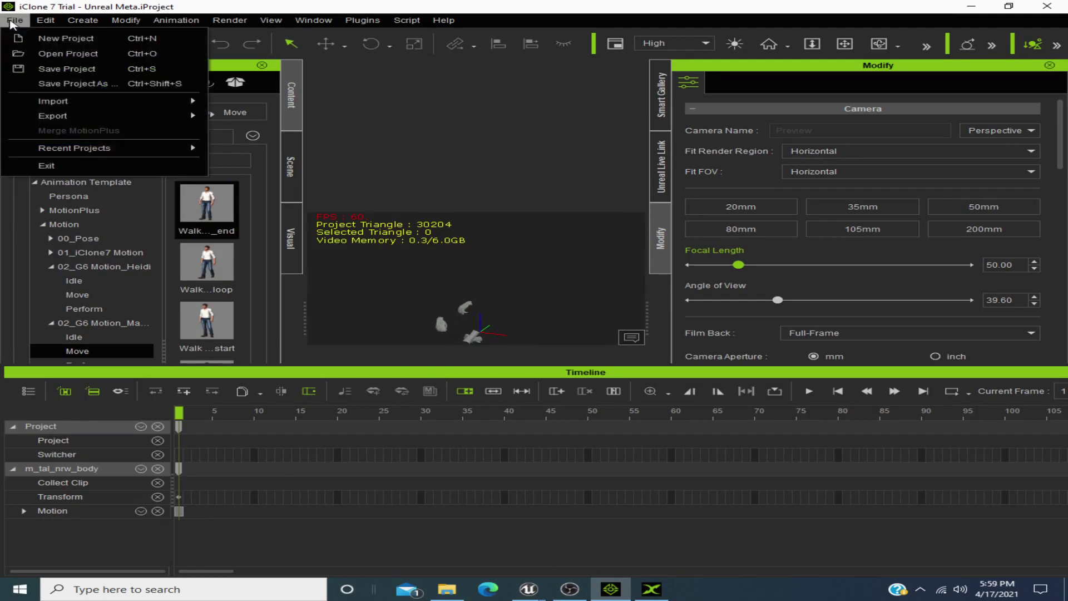
pyautogui.click(659, 159)
pyautogui.click(852, 345)
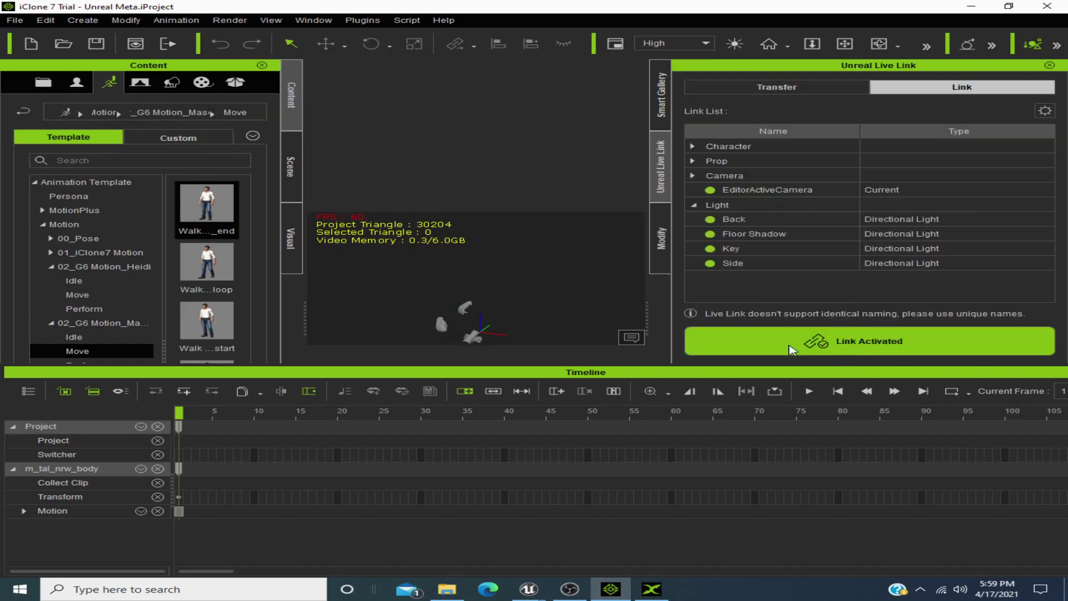
pyautogui.click(569, 590)
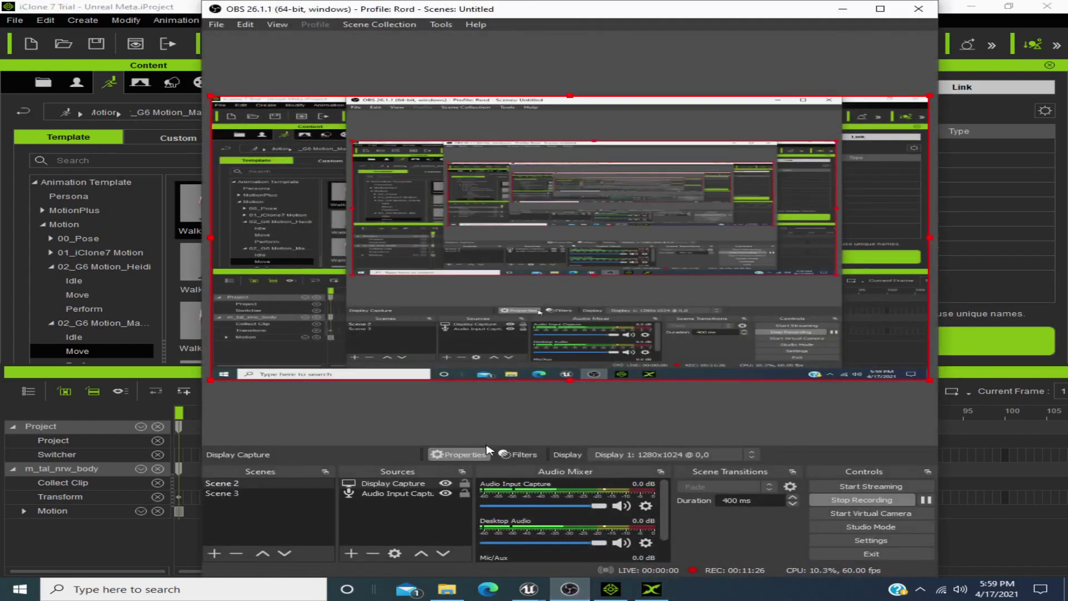
pyautogui.moveTo(529, 590)
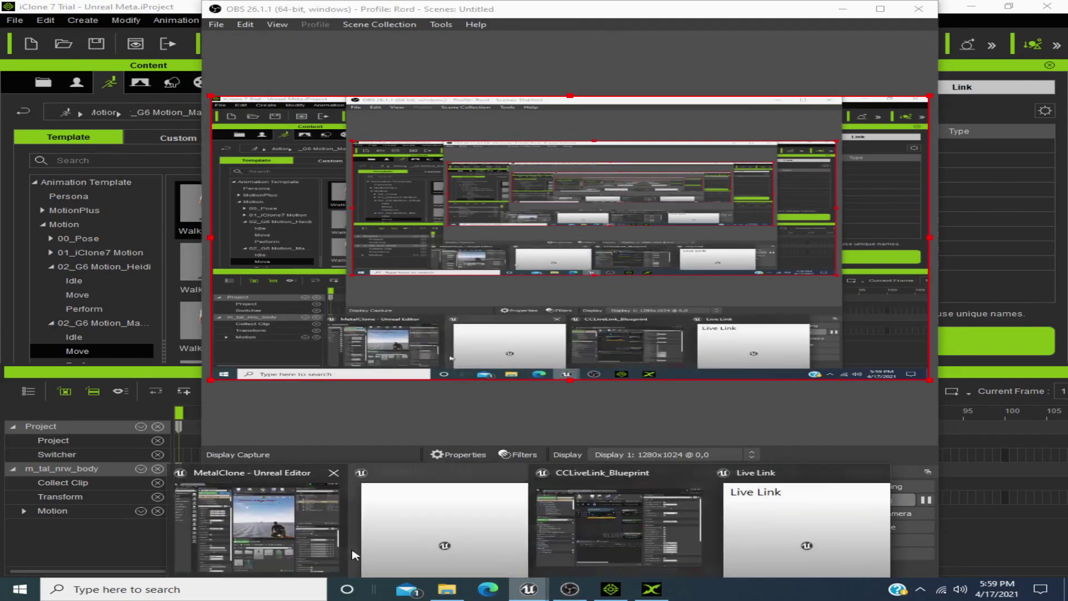
pyautogui.click(354, 555)
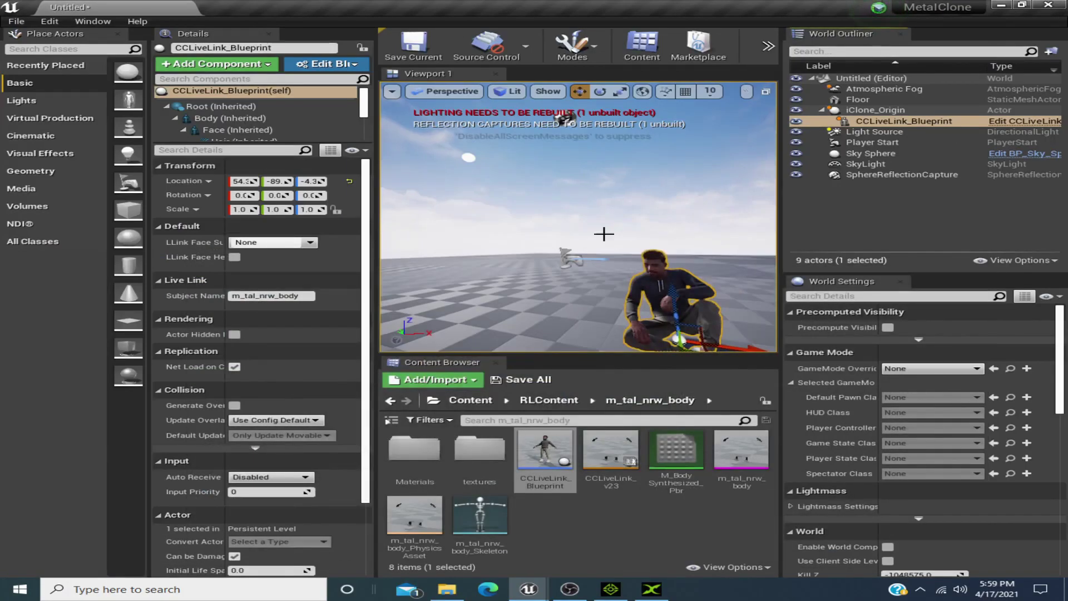
# Orbit and focus the viewport close on the crouching CCLiveLink_Blueprint character.
pyautogui.moveTo(626, 300)
pyautogui.mouseDown(button='right')
pyautogui.moveTo(634, 306)
pyautogui.moveTo(626, 300)
pyautogui.mouseUp(button='right')
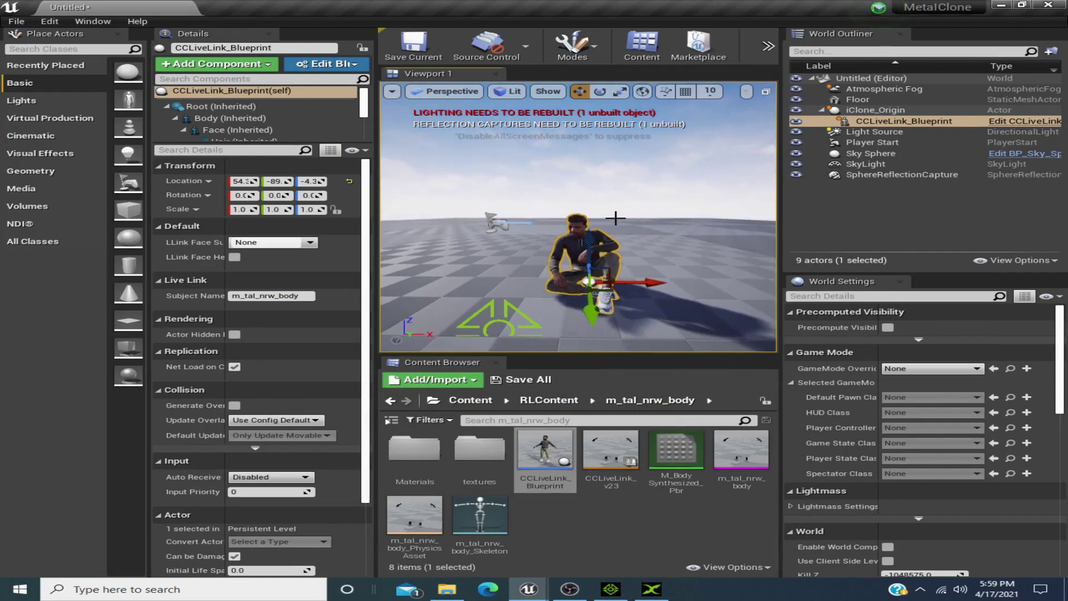
pyautogui.press('f')
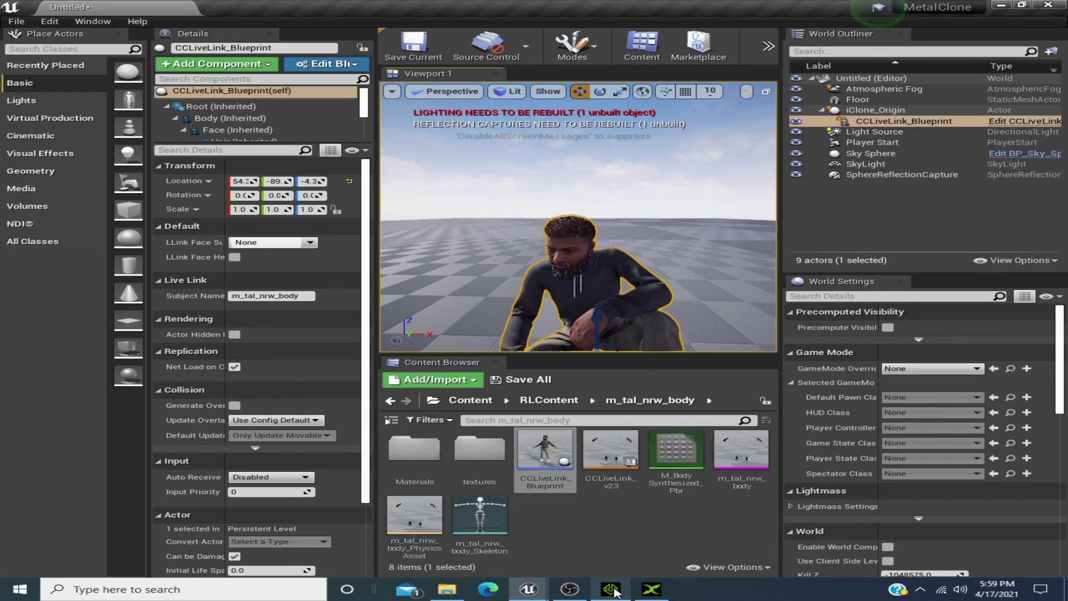
pyautogui.moveTo(615, 592)
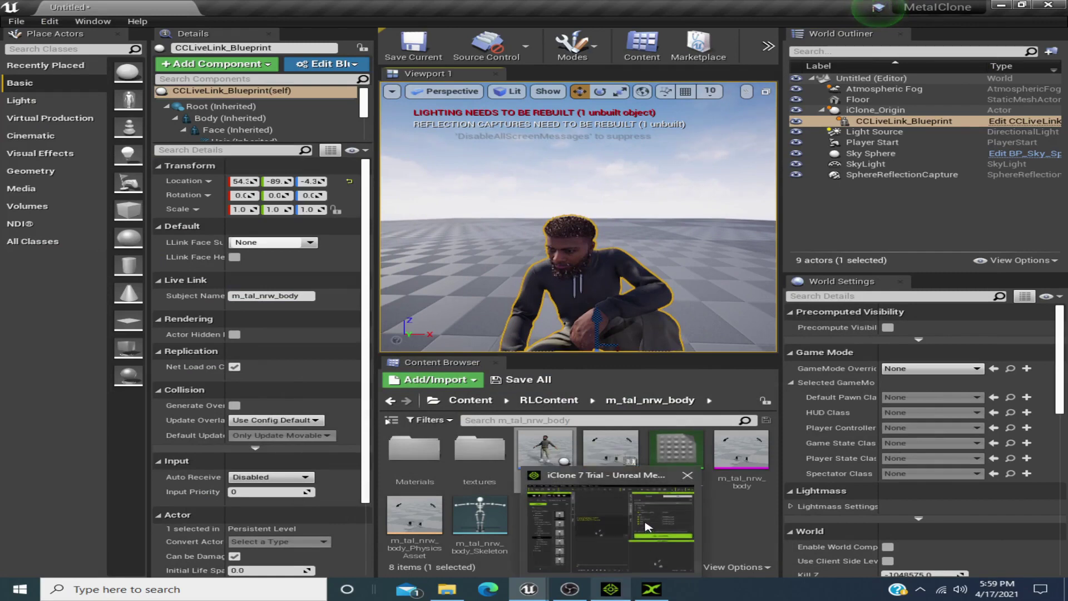
pyautogui.moveTo(641, 513)
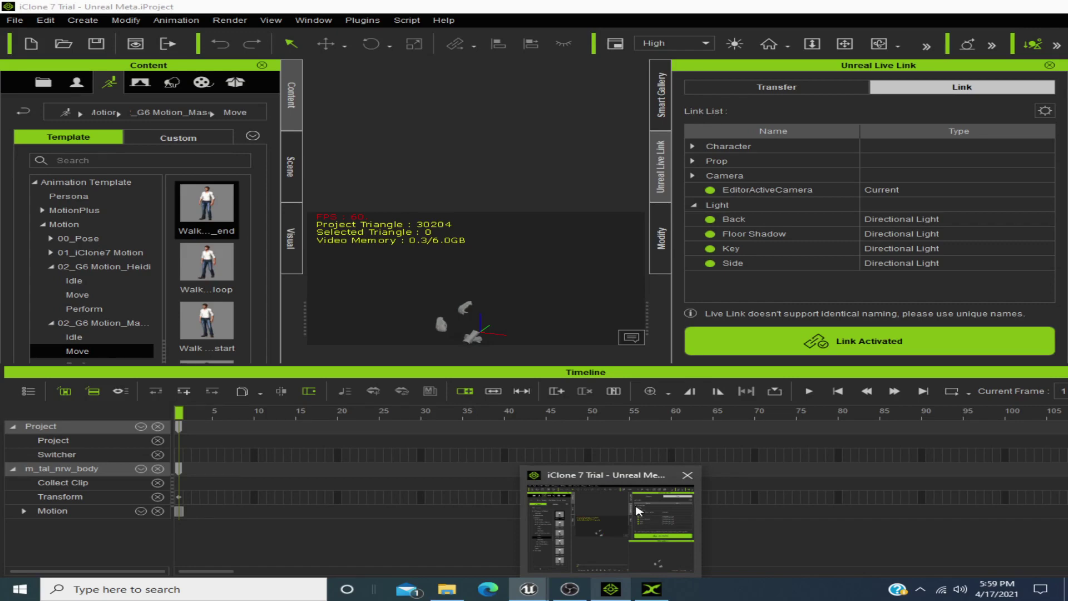
# Open the LLink Face Subject dropdown to review the Live Link subjects, including m_tal_nrw_body.
pyautogui.click(528, 589)
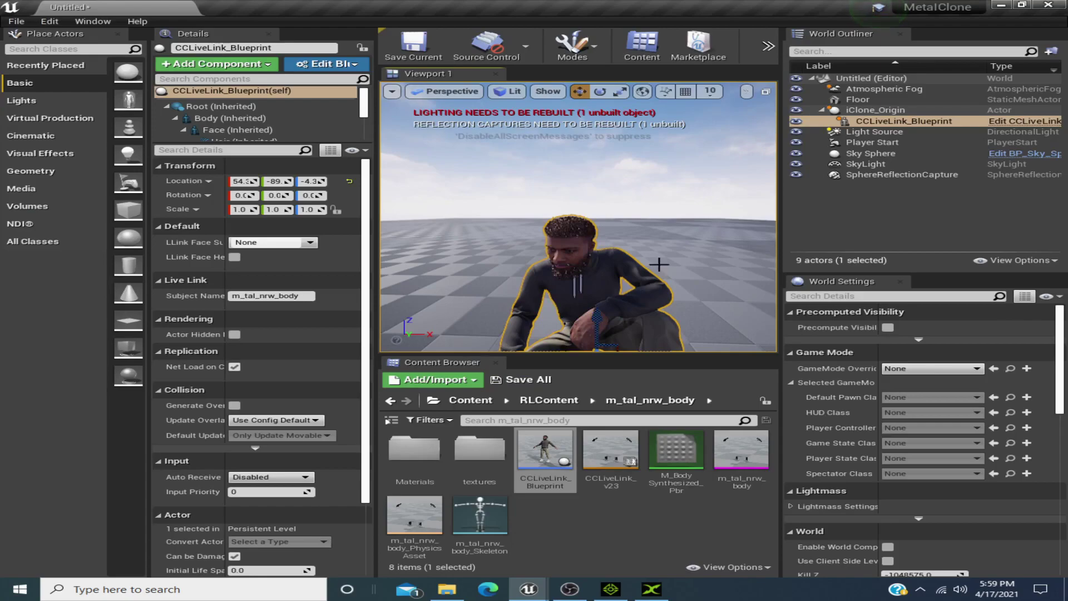
pyautogui.click(602, 593)
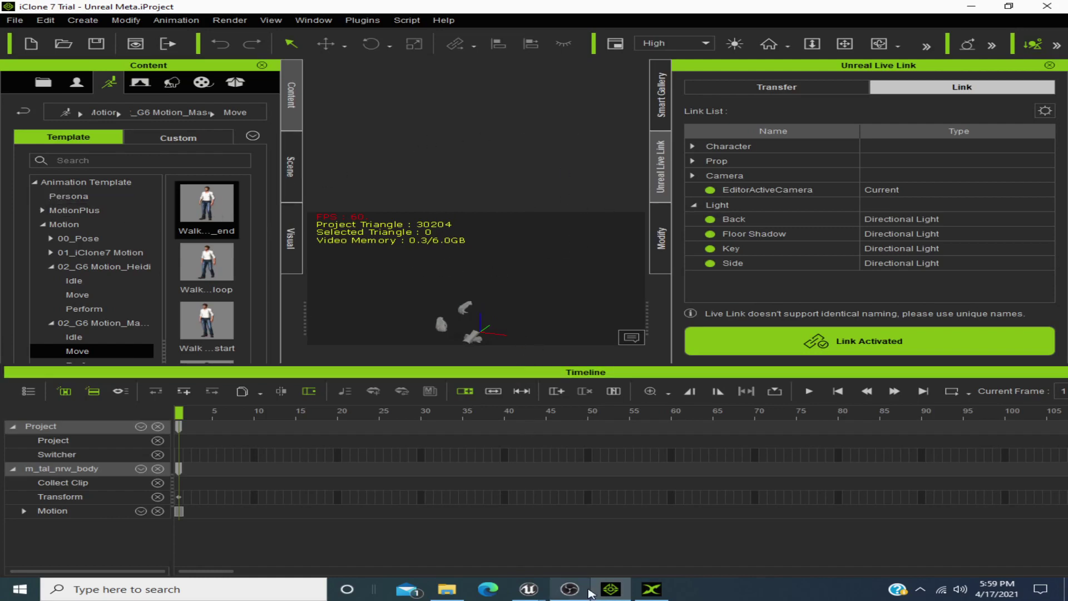
pyautogui.moveTo(529, 589)
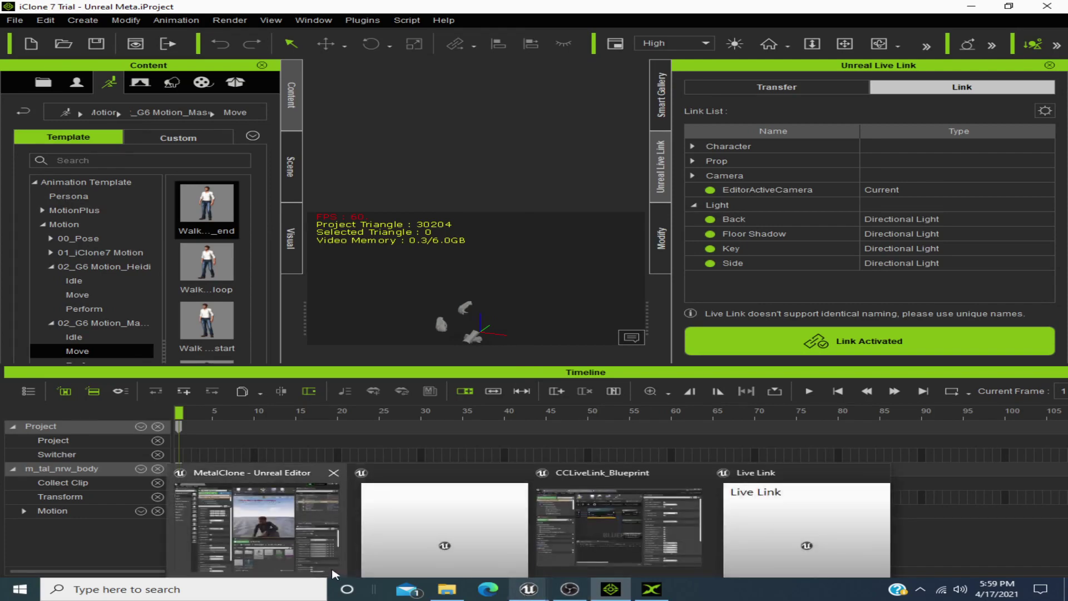
pyautogui.moveTo(300, 540)
pyautogui.click(274, 508)
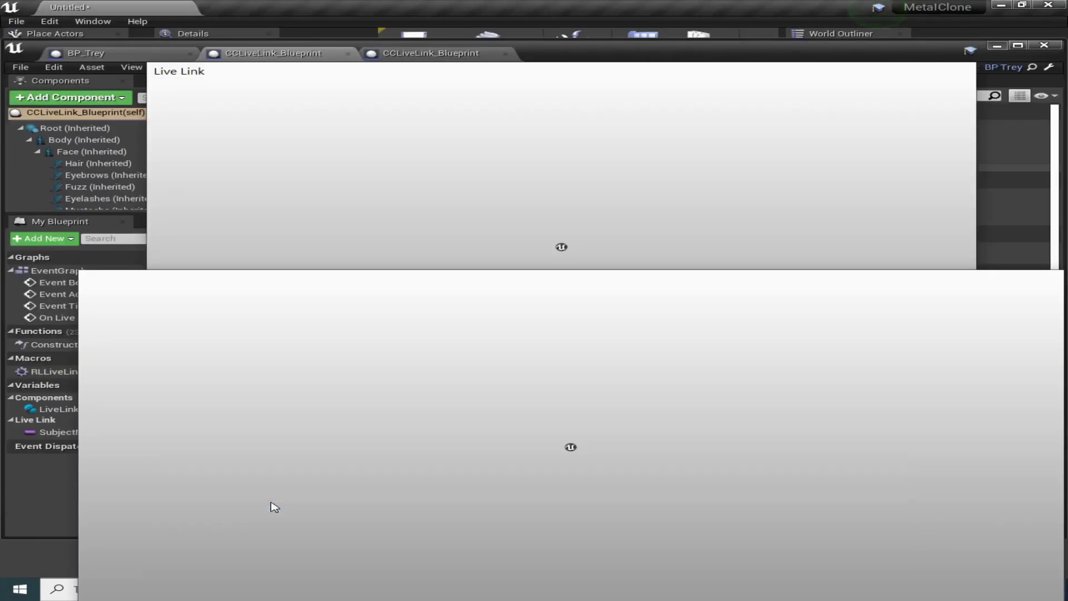
pyautogui.click(310, 242)
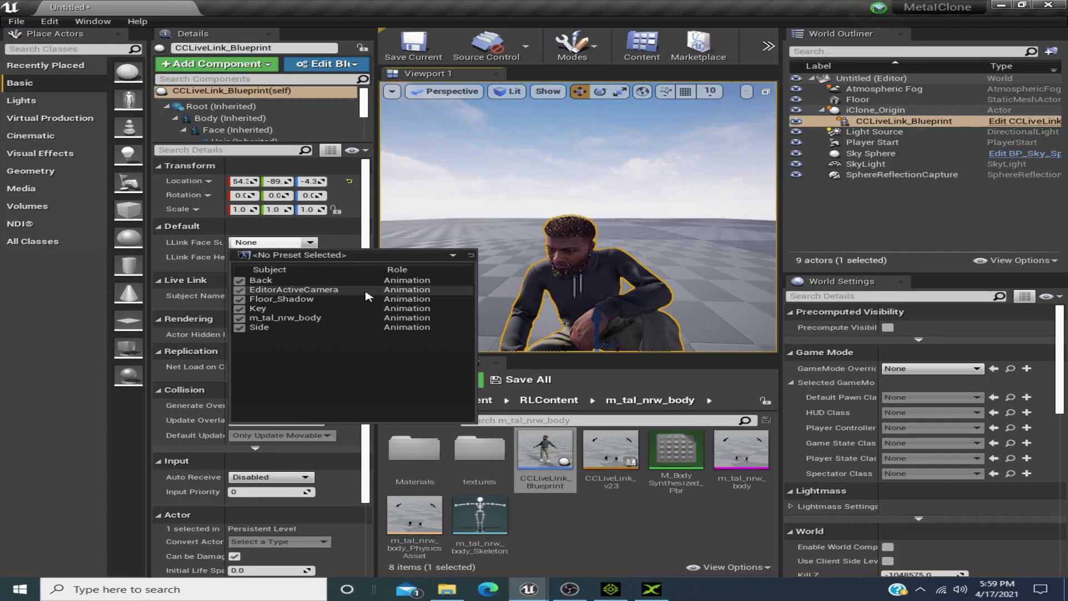
pyautogui.click(583, 593)
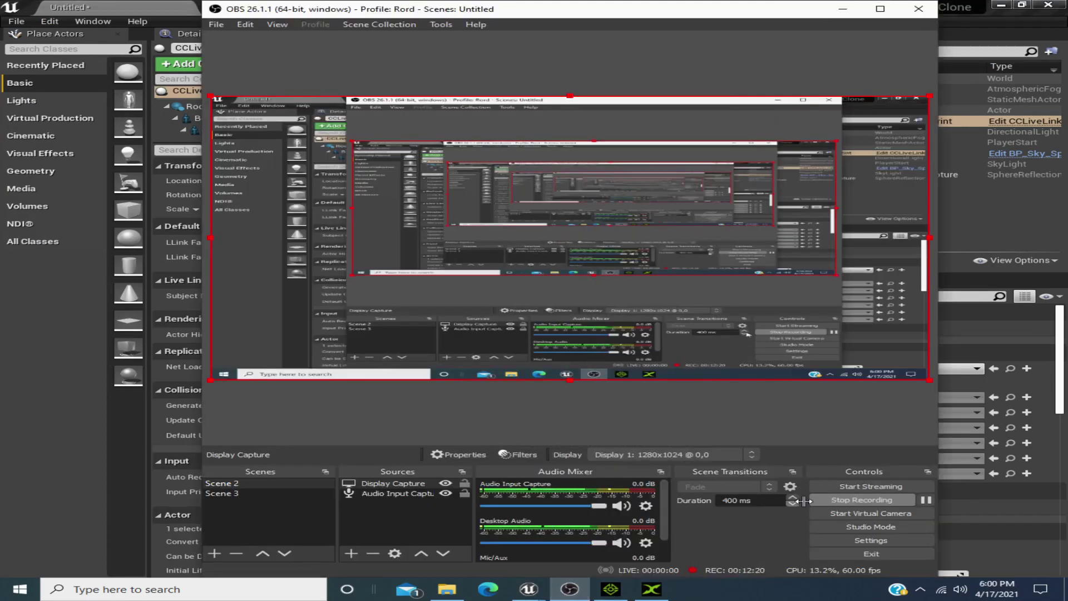